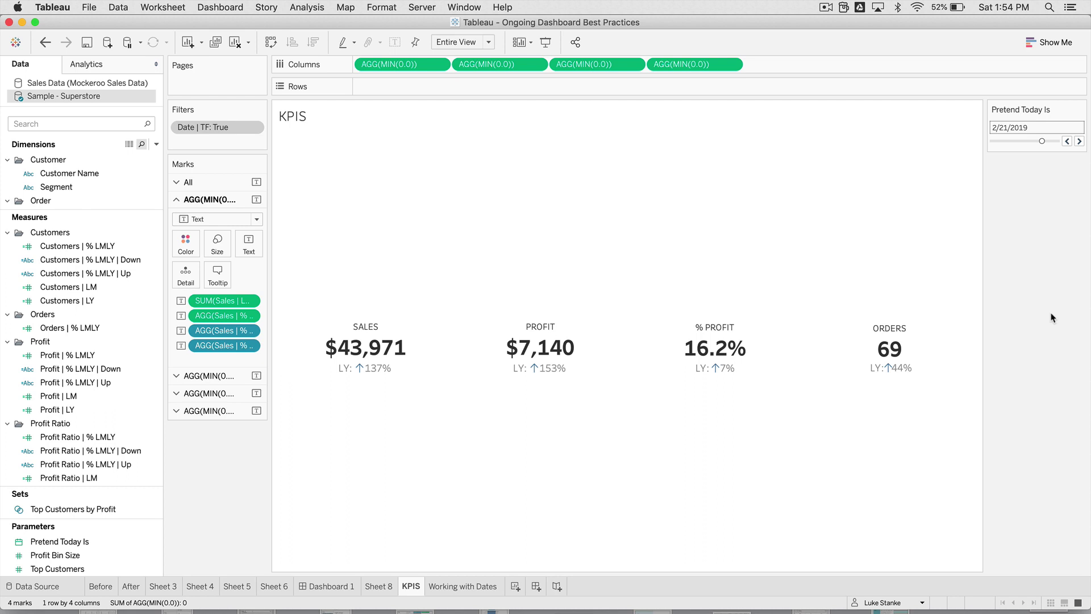
Step: Advance the Pretend Today Is date from 2/21/2019 to 3/2/2019
click(1079, 141)
click(1079, 142)
click(1079, 142)
click(1080, 142)
click(1079, 141)
click(1079, 141)
click(1079, 142)
click(1079, 141)
click(1079, 142)
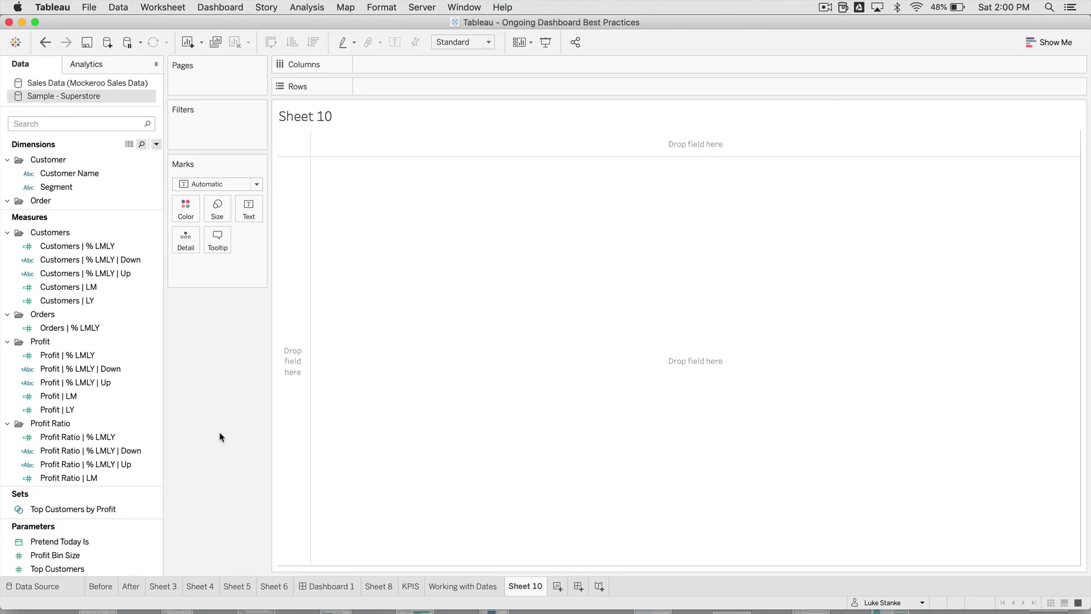
Step: Display the Pretend Today Is control on Sheet 10 and review its parameter settings unchanged
right_click(79, 547)
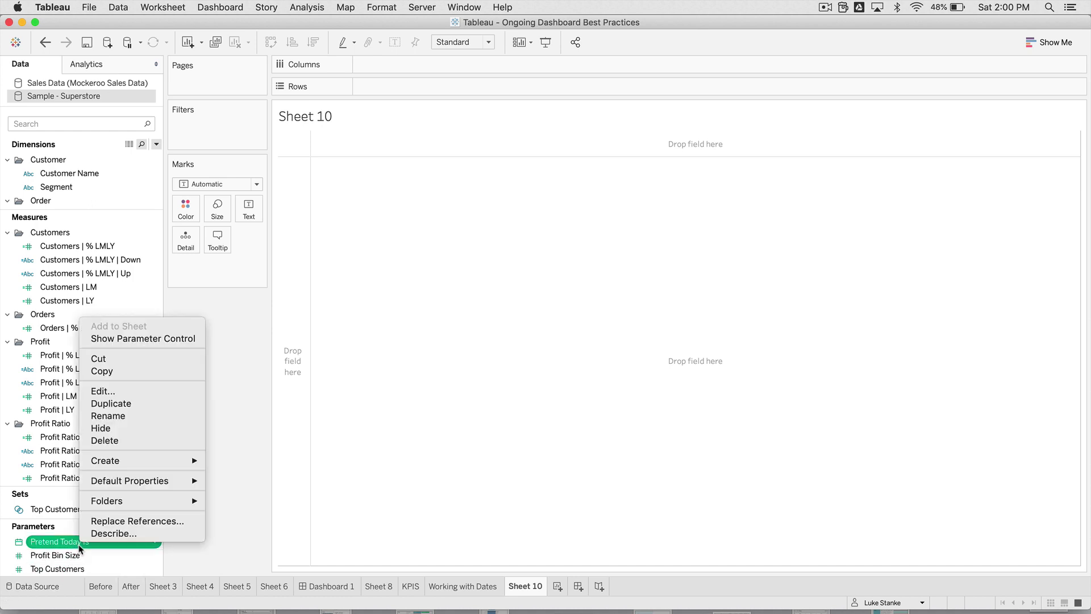
click(173, 340)
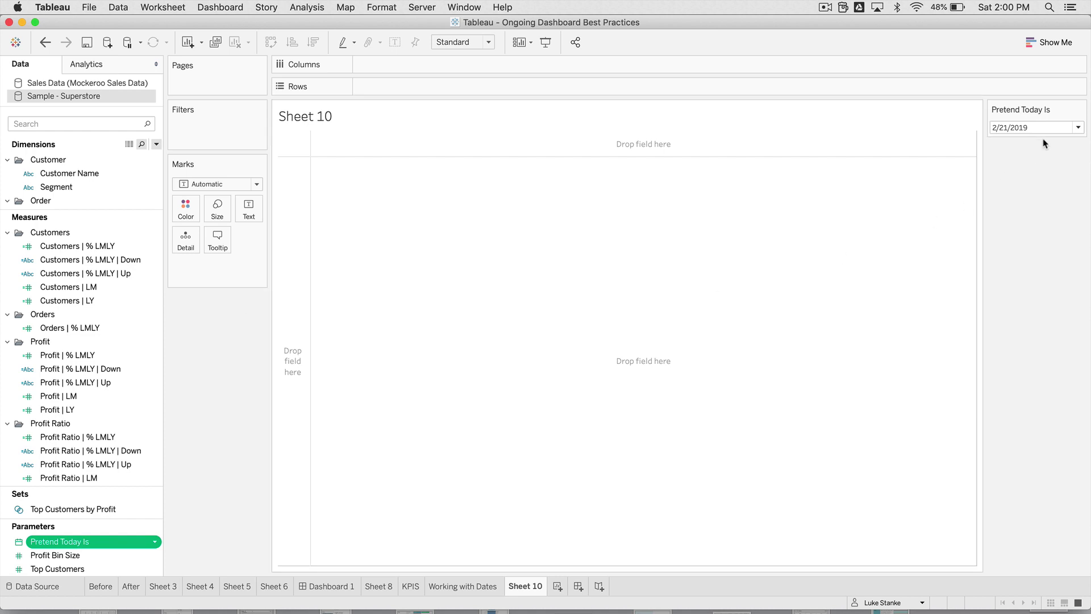
click(1078, 110)
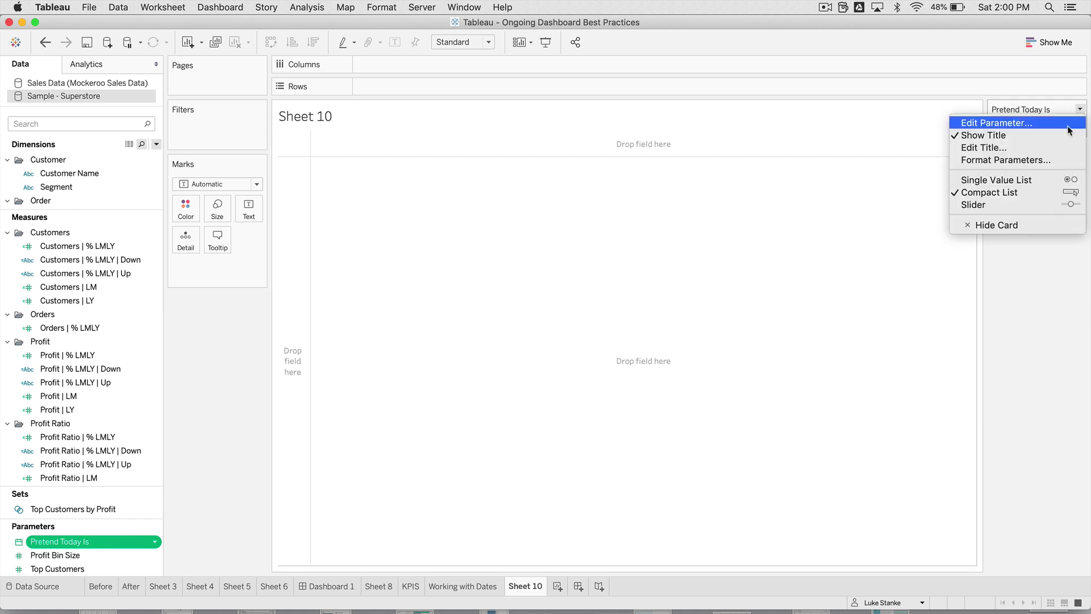
click(1046, 124)
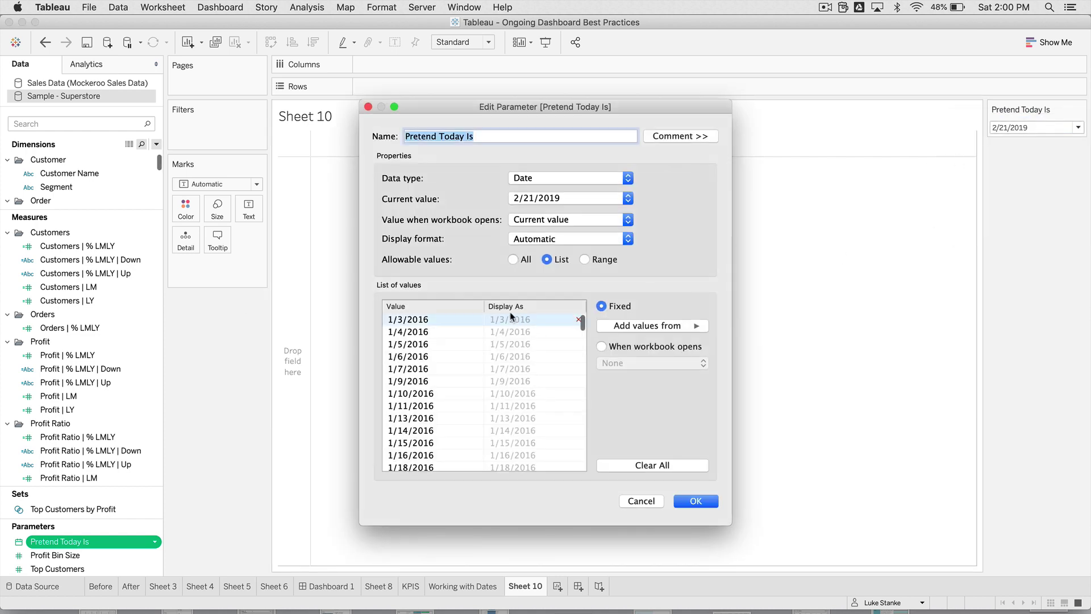
scroll(527, 431, down, 20)
scroll(528, 430, down, 20)
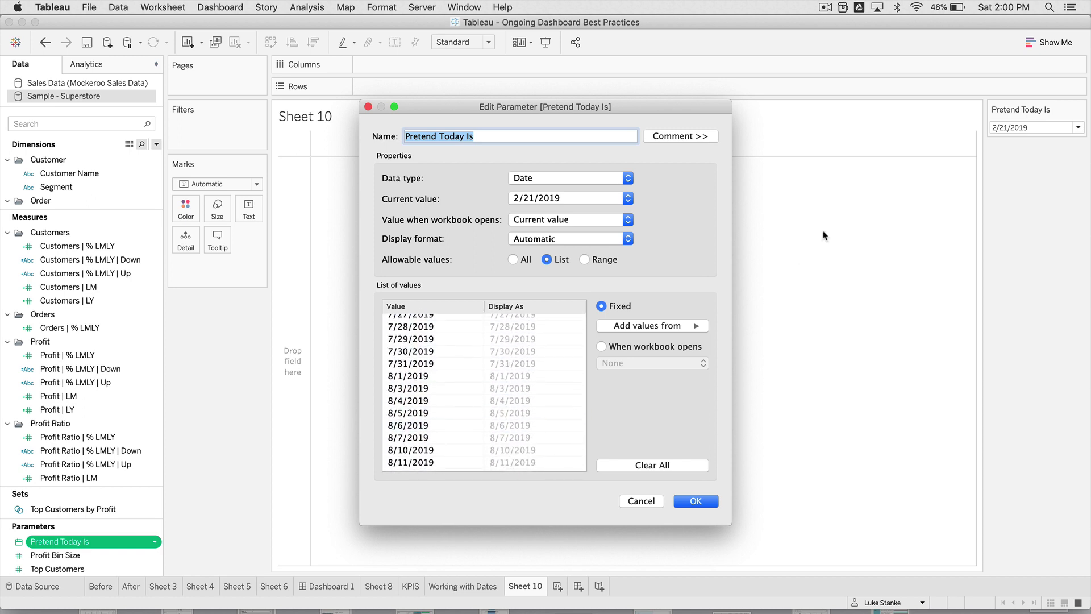
click(677, 326)
mouse_move(757, 341)
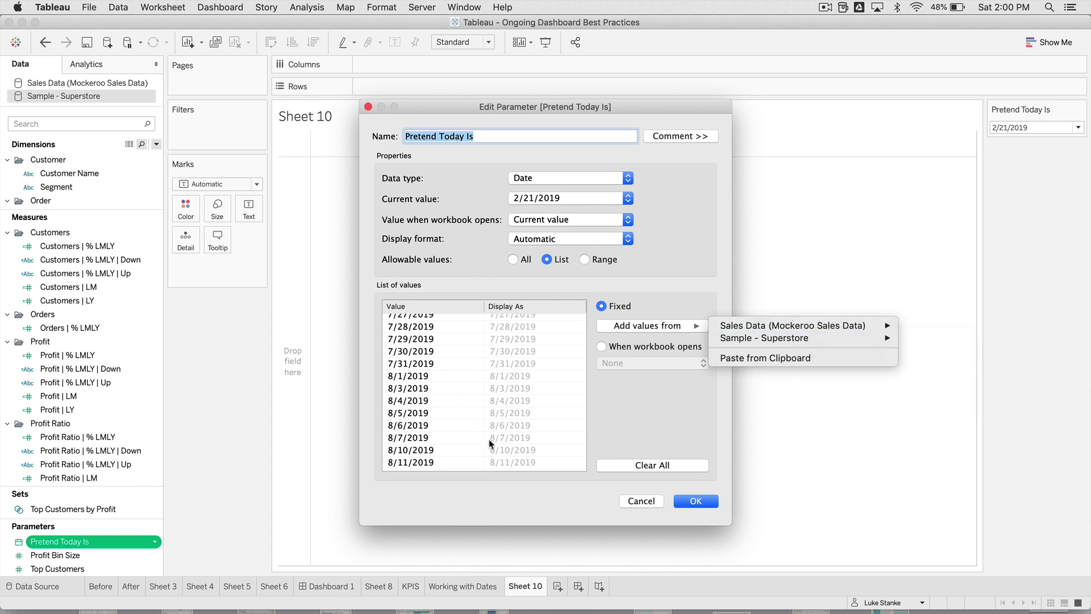
click(696, 503)
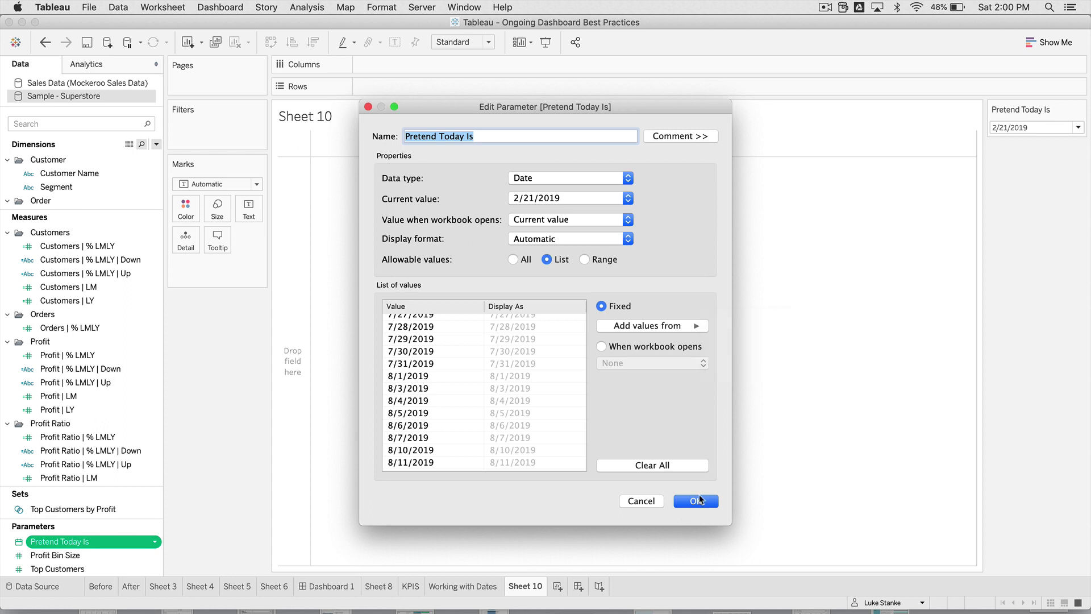
click(698, 502)
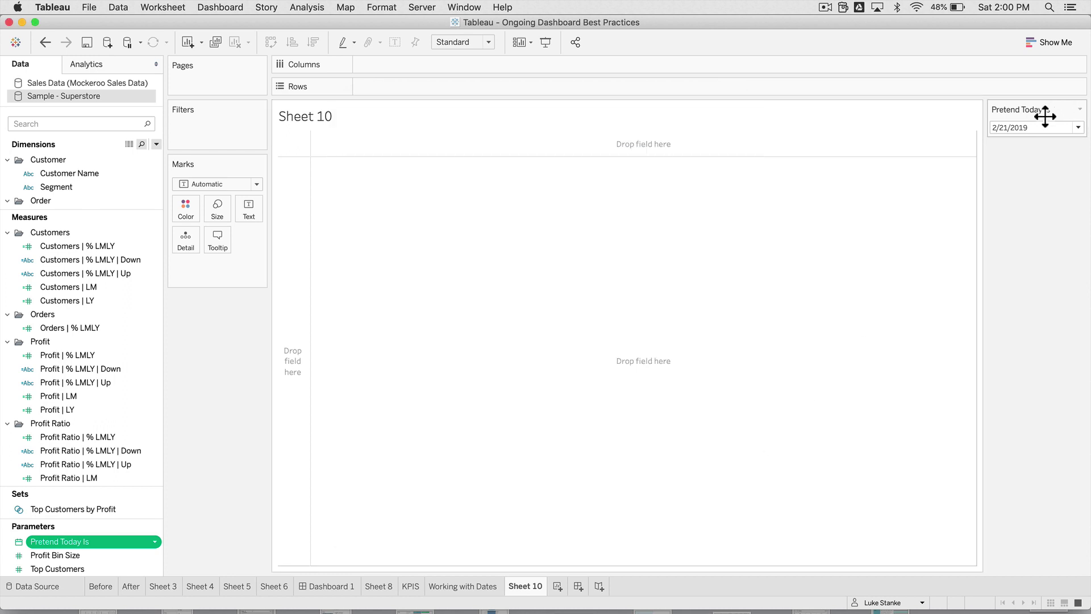
Step: Search the fields for 'Dat' and review the Date | TF calculation without changes
click(26, 126)
text(Dat)
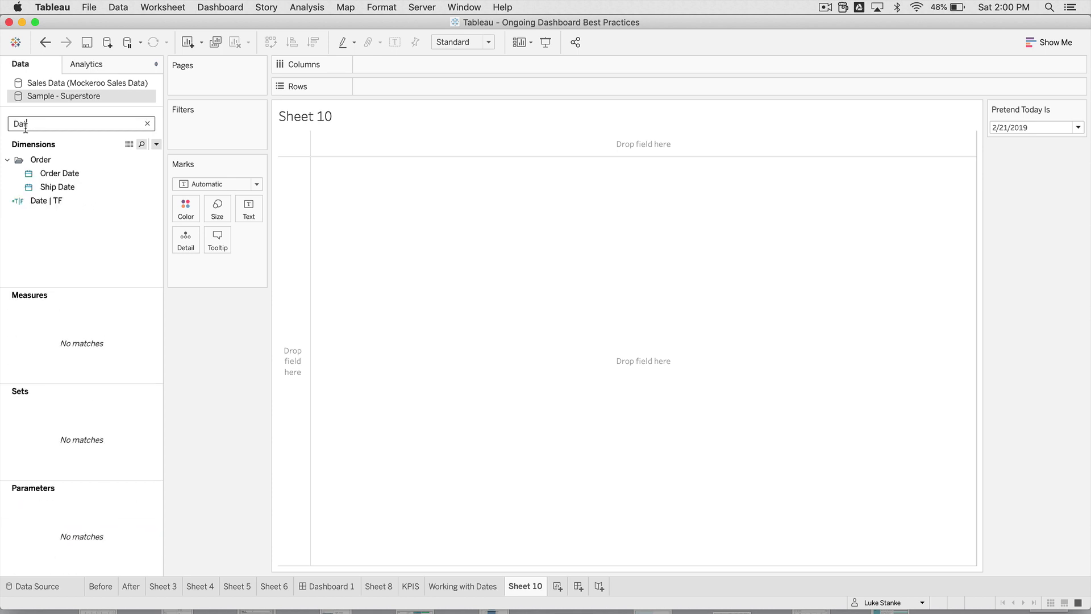
right_click(64, 210)
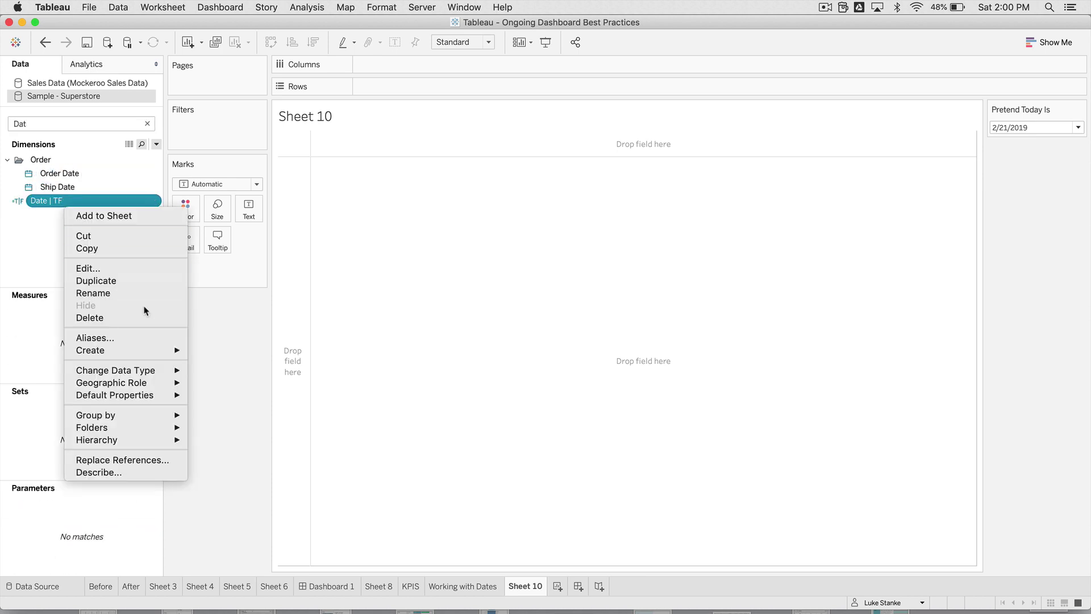
click(130, 269)
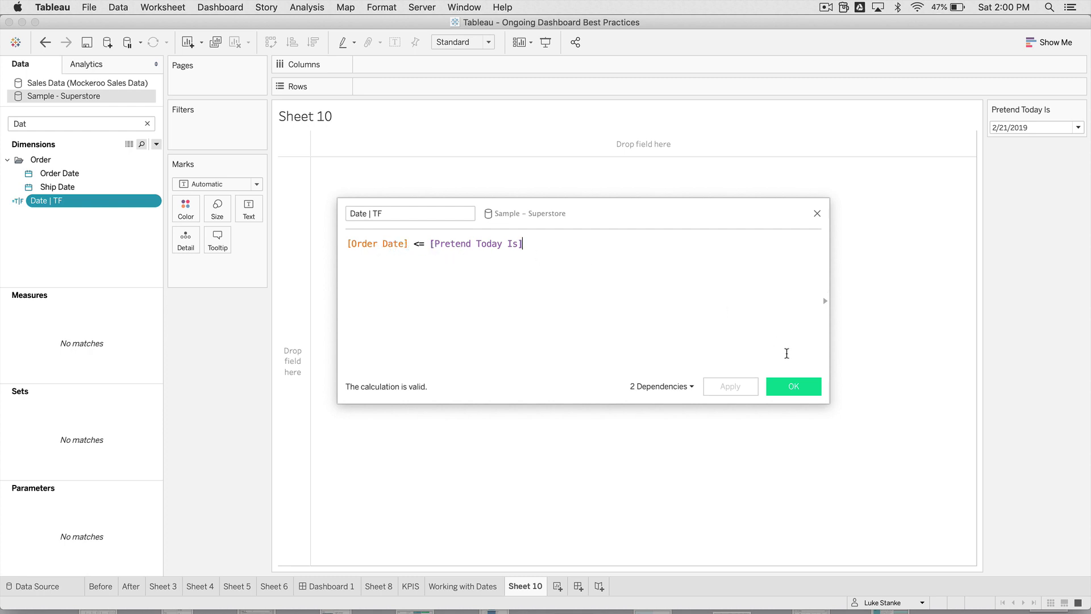
click(793, 387)
Step: Filter the sheet to Date | TF True and add that filter to context
drag(142, 201, 235, 143)
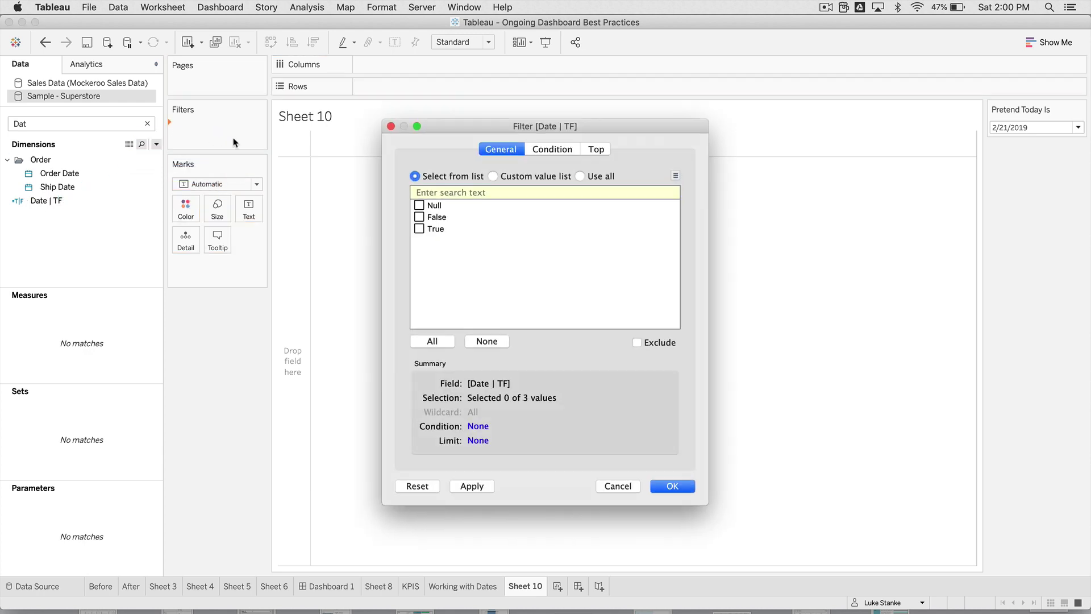
click(419, 228)
click(670, 492)
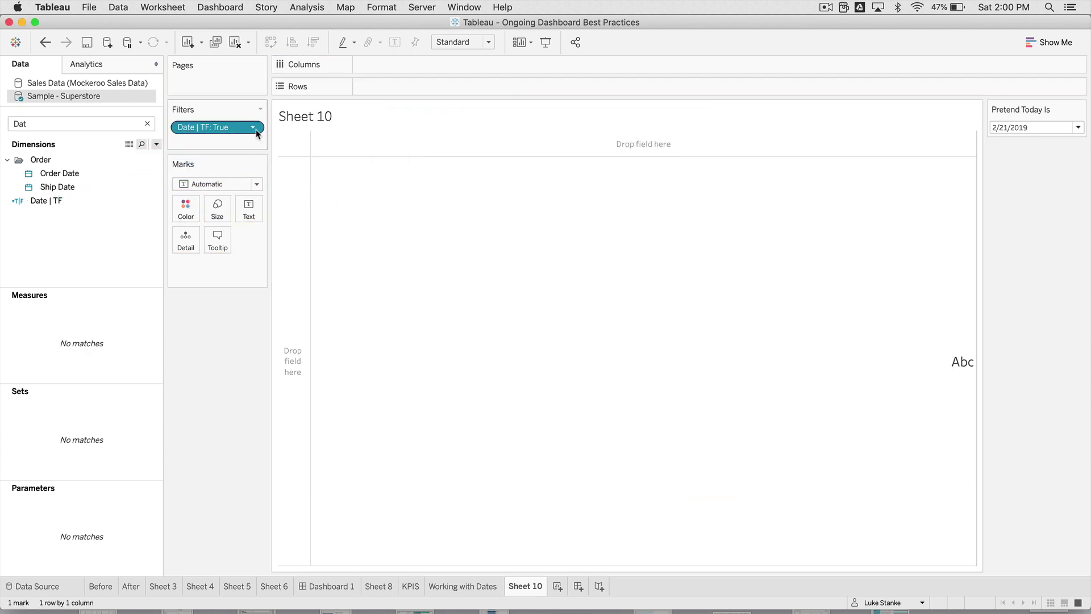
click(253, 127)
click(259, 188)
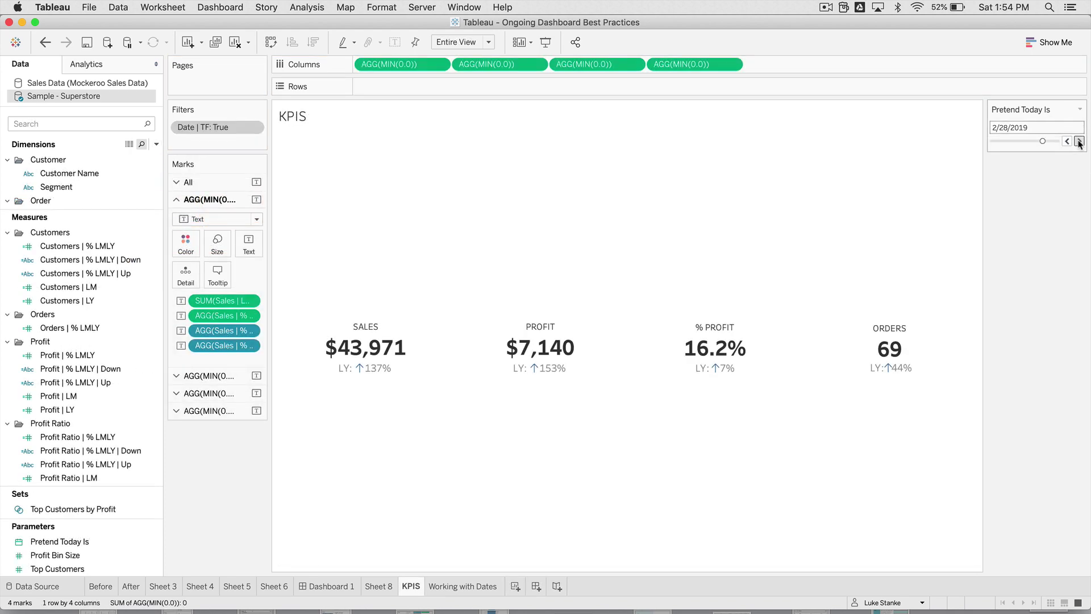
Step: Step Pretend Today Is forward to 3/2/2019 to recalculate the KPIs
click(1079, 141)
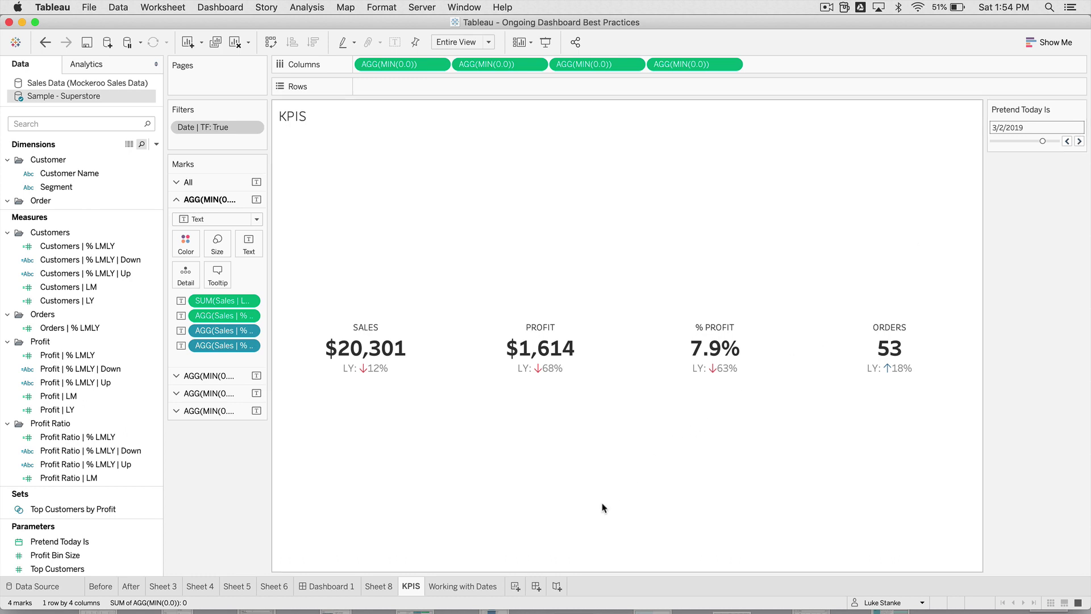
click(476, 590)
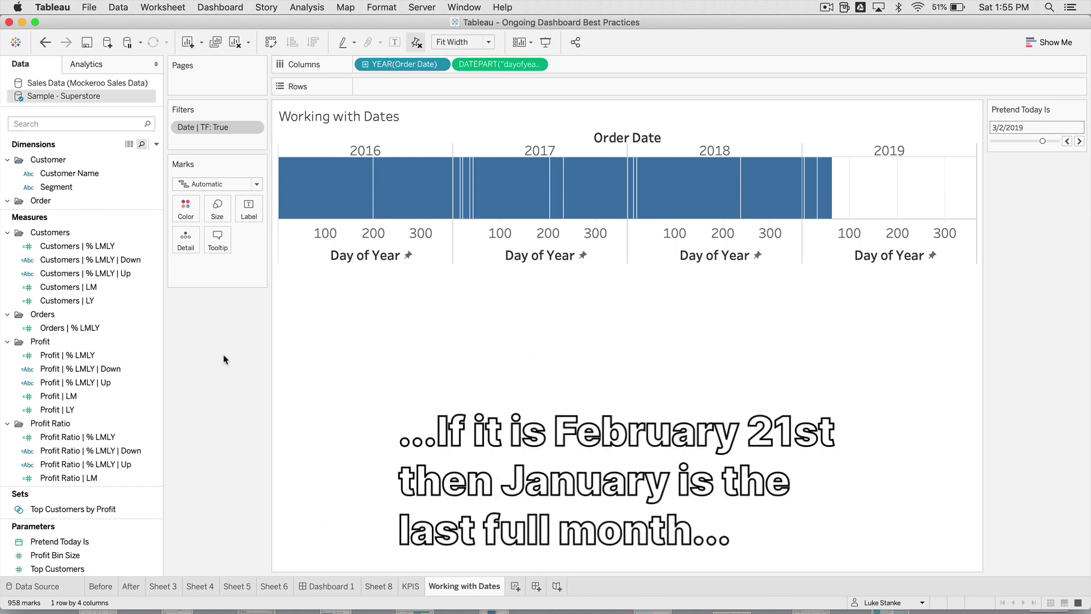
Step: Create a calculated field named Most Recent Full Month beginning with [Order Date]
click(156, 144)
click(151, 155)
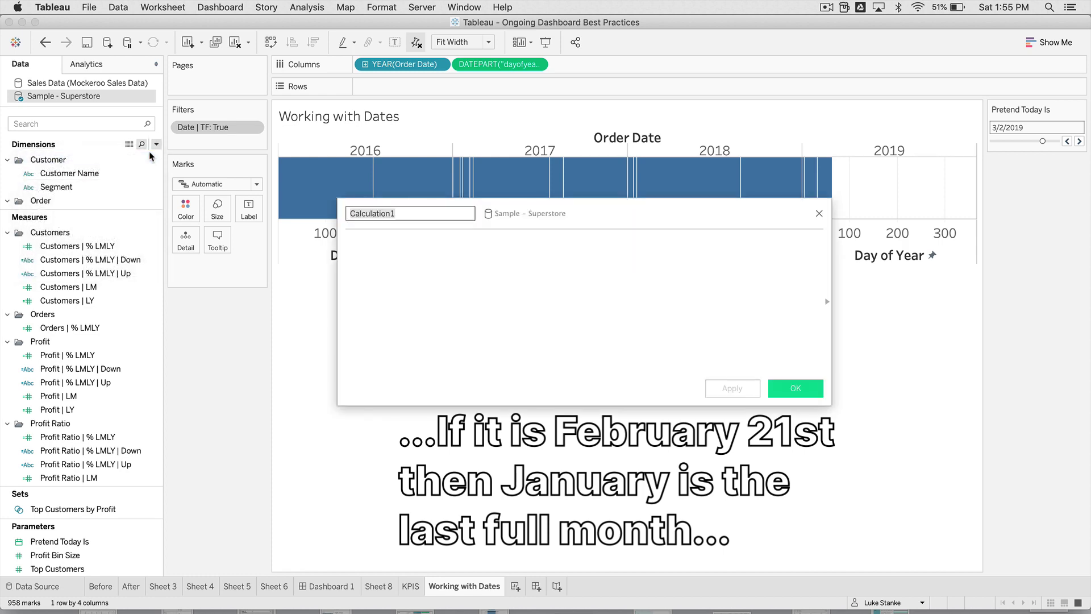
text(Most Recen)
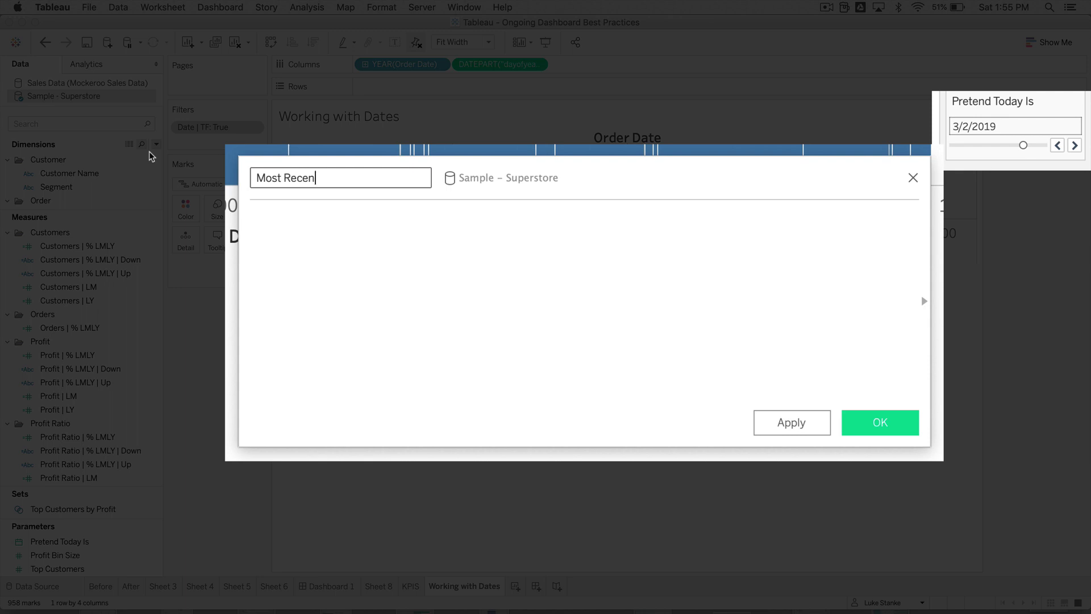
text(t Full Month)
key(Tab)
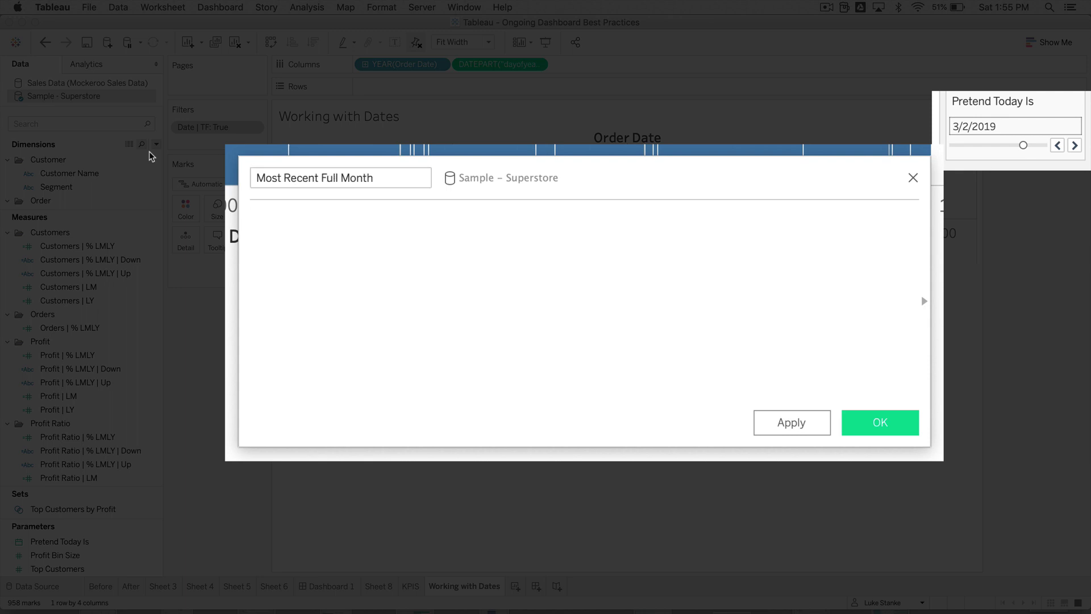
text(Or)
key(Down)
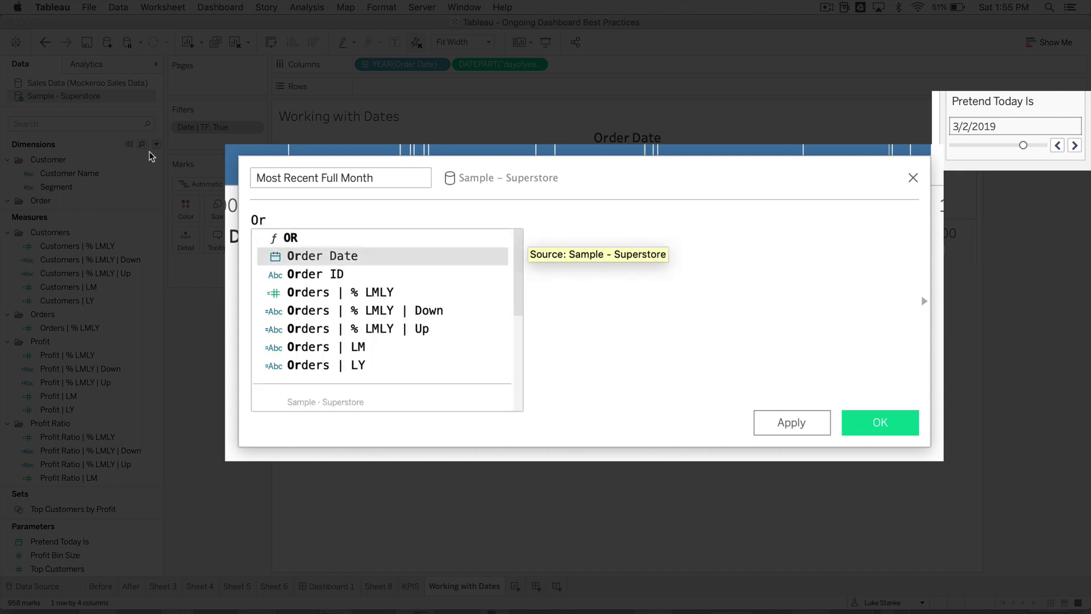
key(Return)
Step: Complete the formula as [Order Date] >= {MAX([Order Date])}
text(>=)
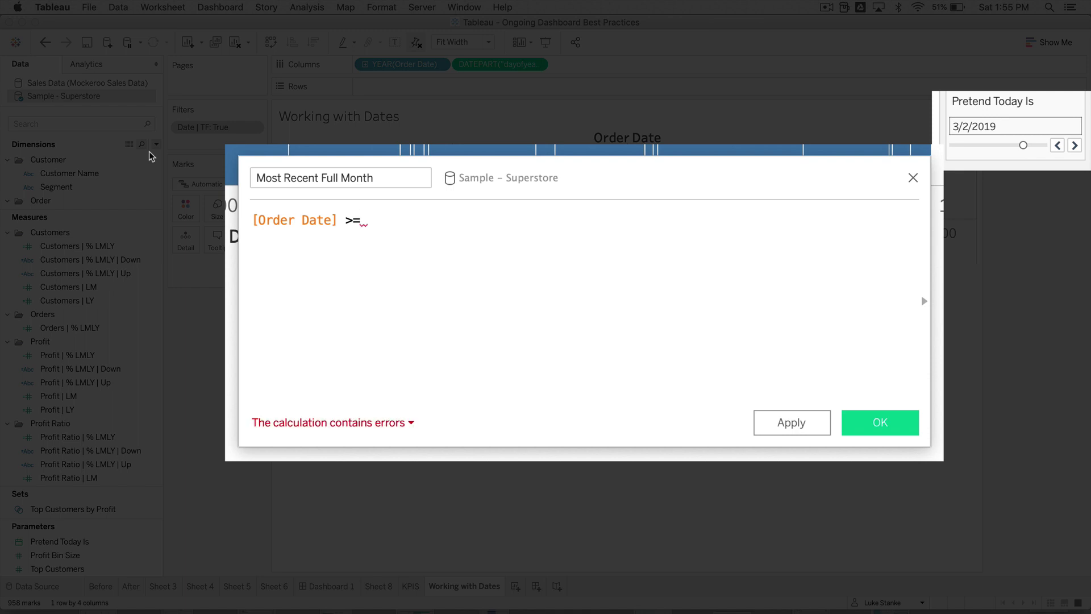
text({MAX()
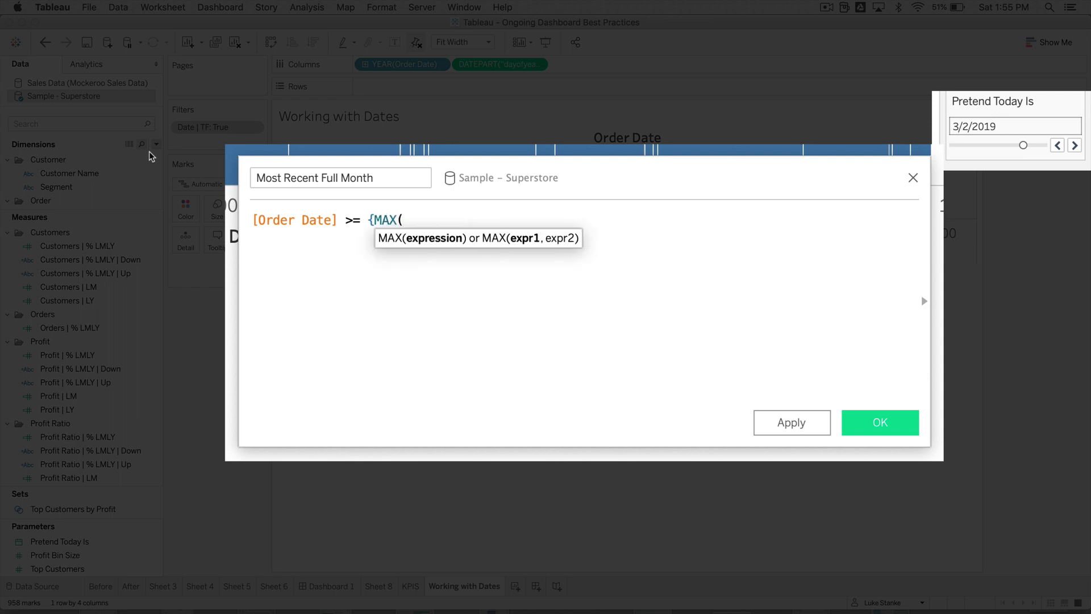
text([Ord)
key(Return)
text()})
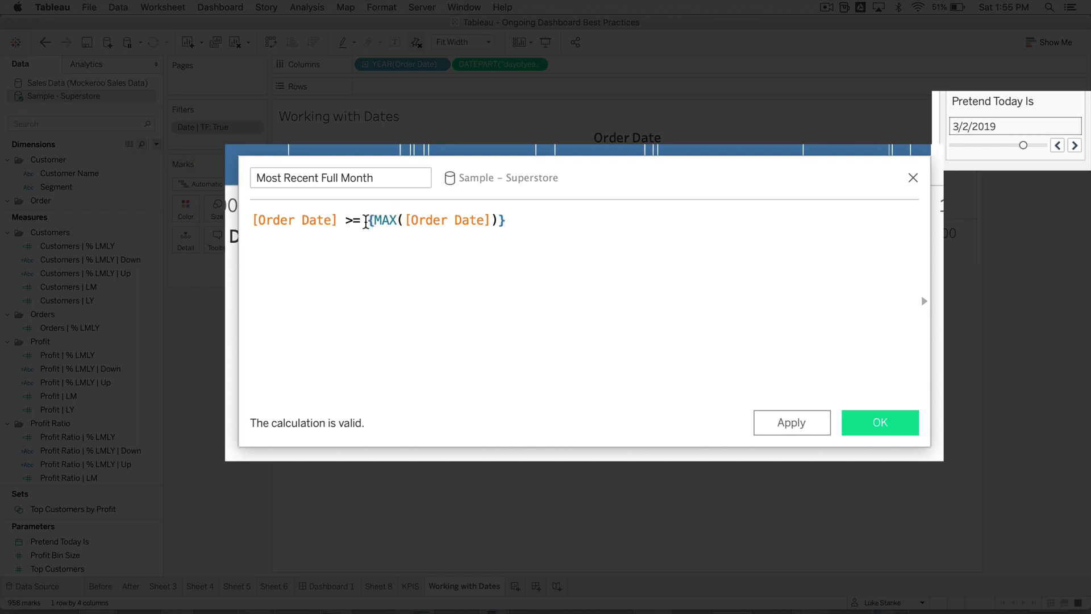
drag(370, 221, 471, 236)
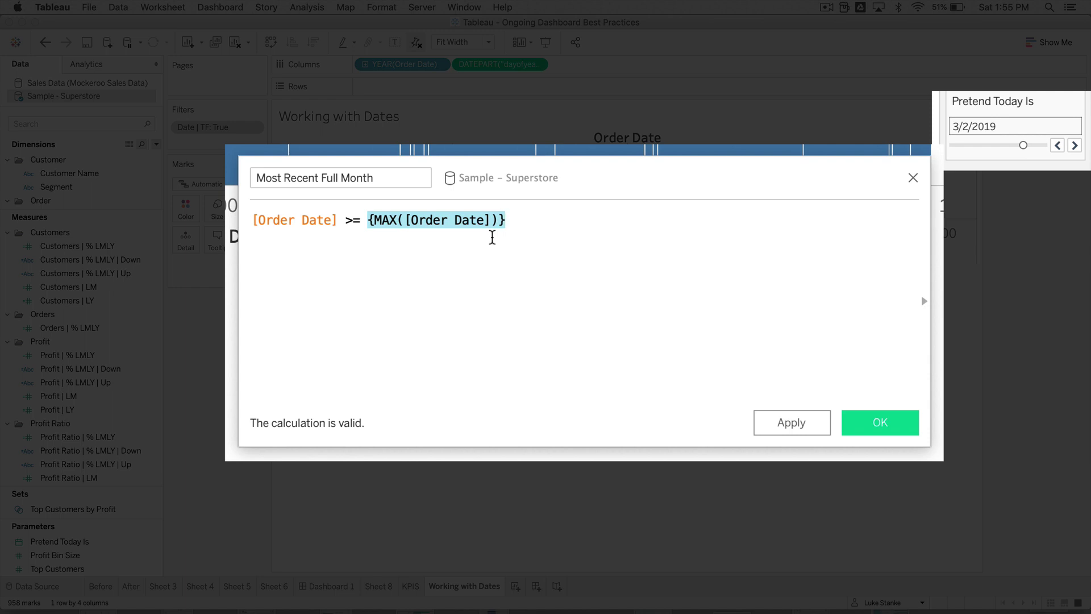
click(512, 232)
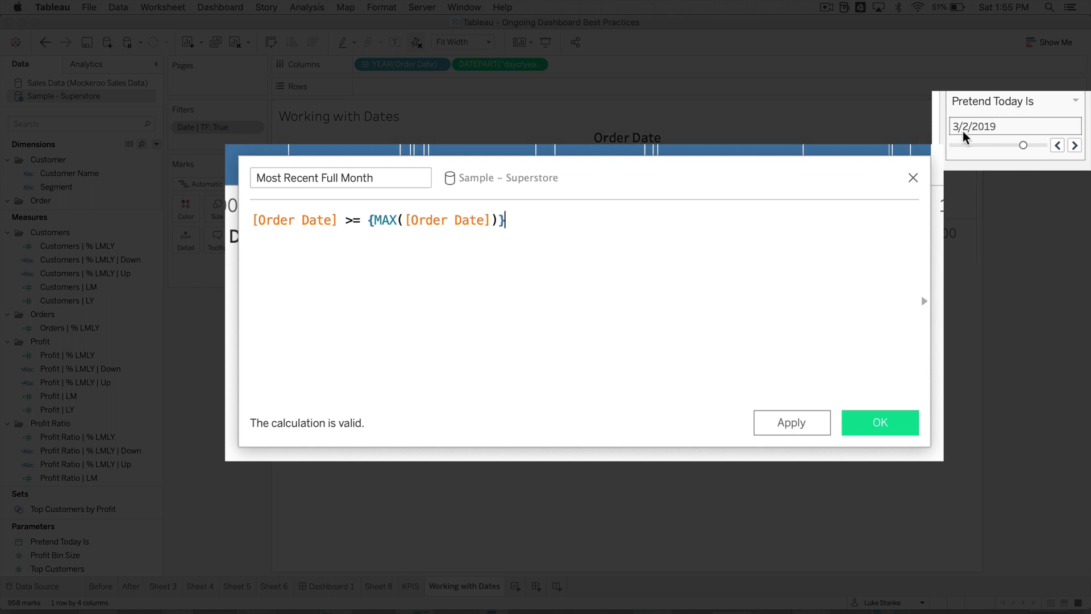
Step: Step Pretend Today Is back to 2/21/2019 and place the cursor before the MAX expression
click(1056, 146)
click(1056, 145)
click(1056, 146)
click(1056, 145)
click(1056, 146)
click(1057, 145)
click(1057, 145)
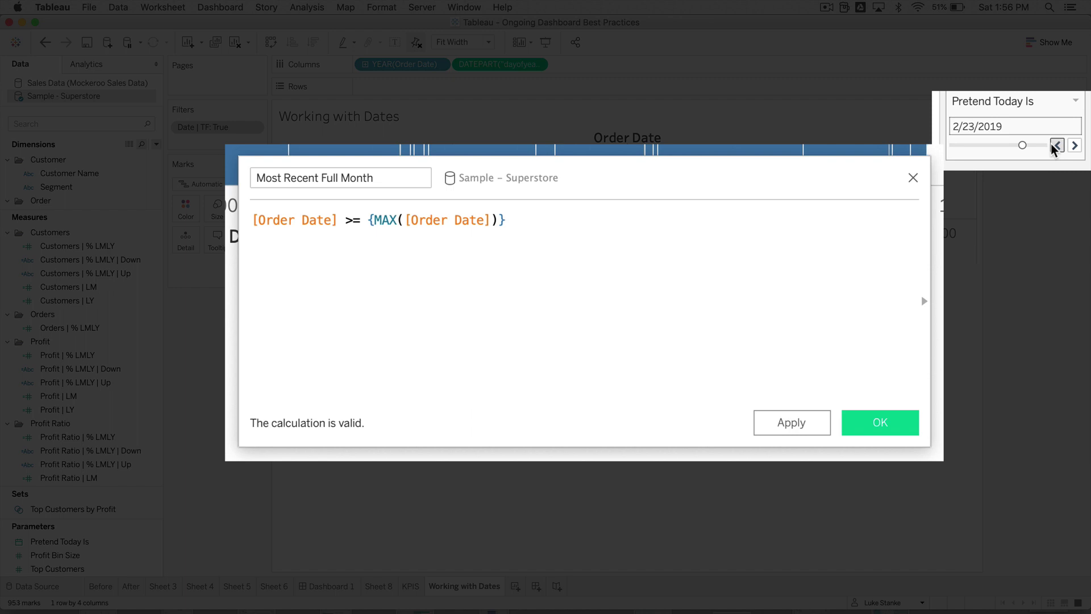
click(1056, 146)
click(1057, 146)
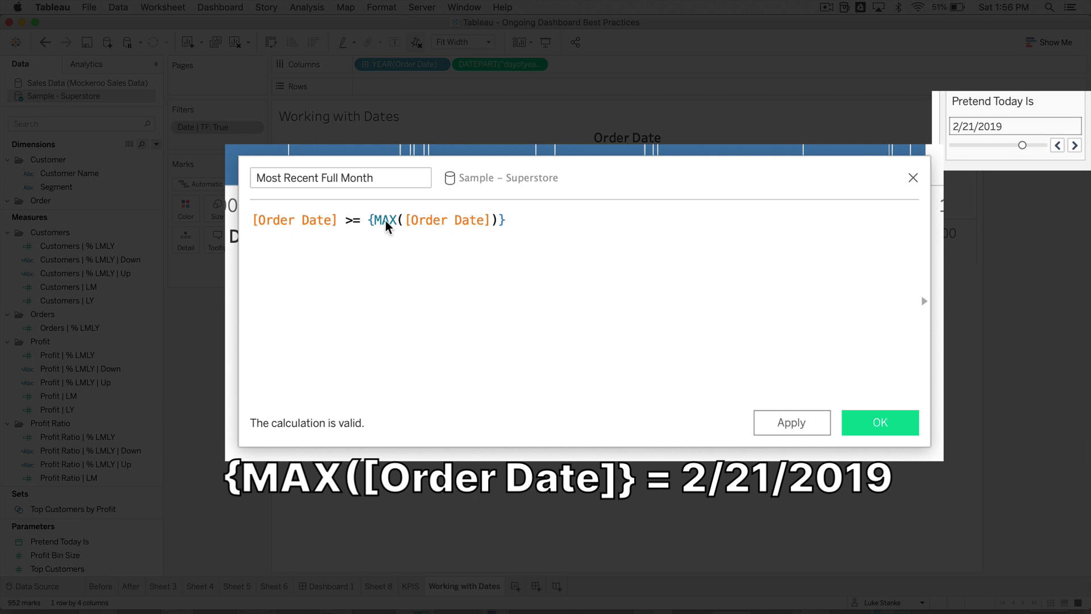
click(368, 220)
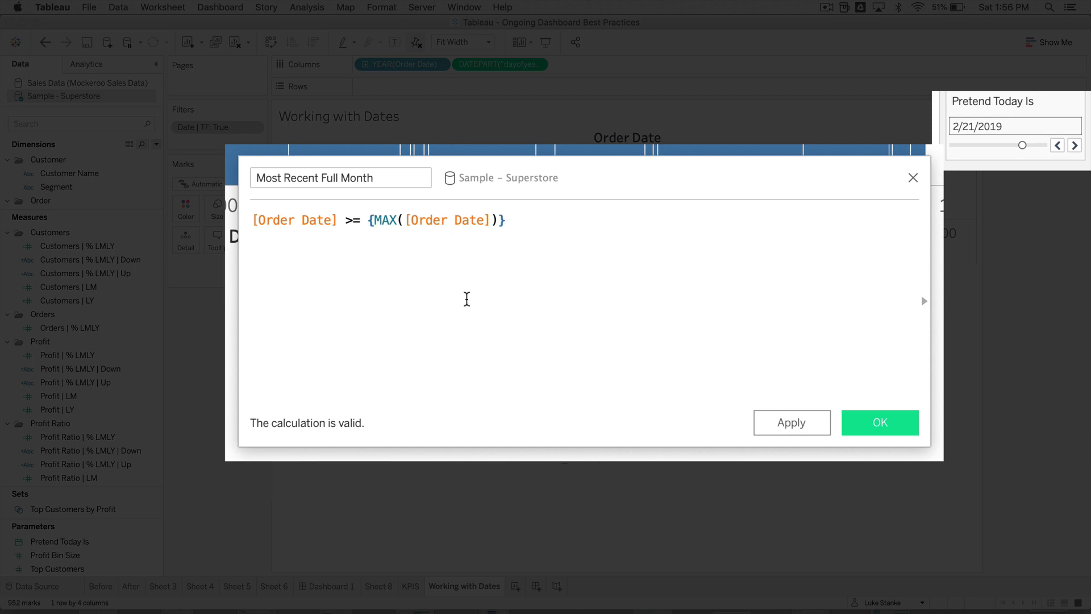
Step: Wrap the MAX expression in DATETRUNC("month", …)
text(DATE)
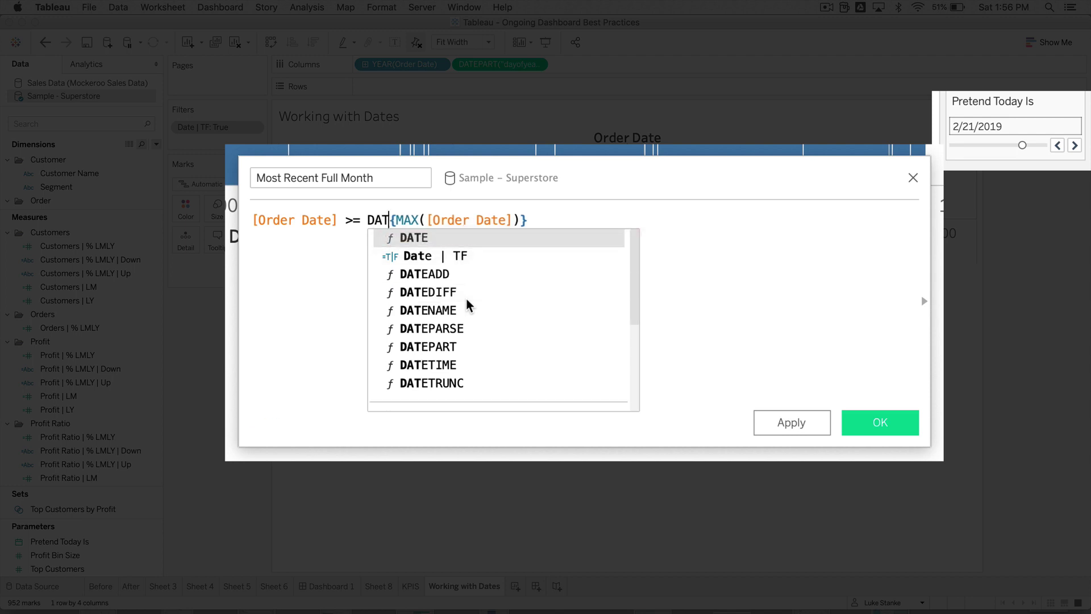
text(TRU)
key(Return)
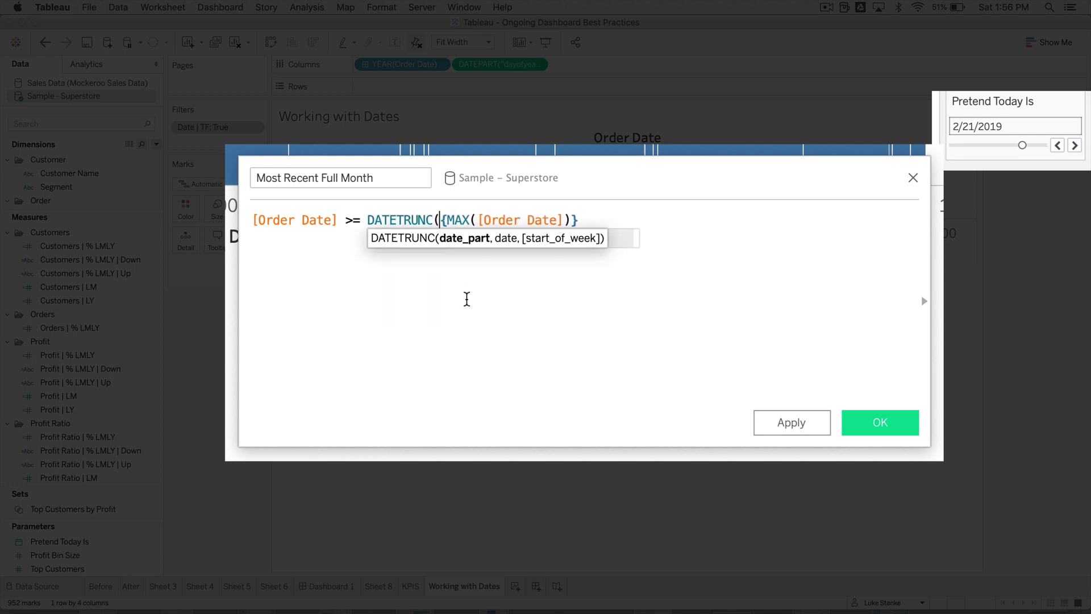
text("month",)
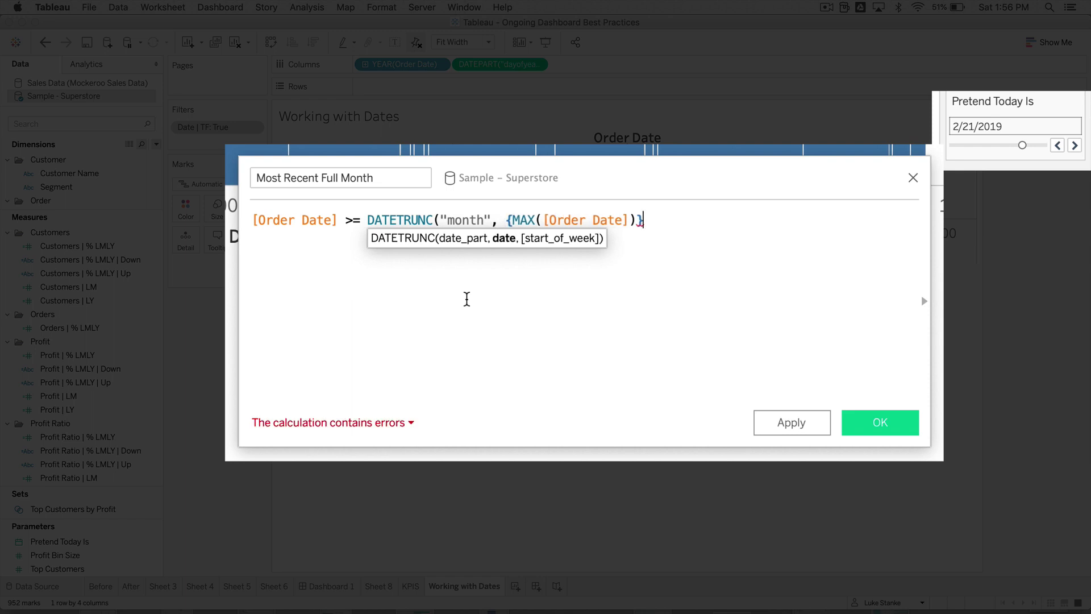
key(BackSpace)
text())
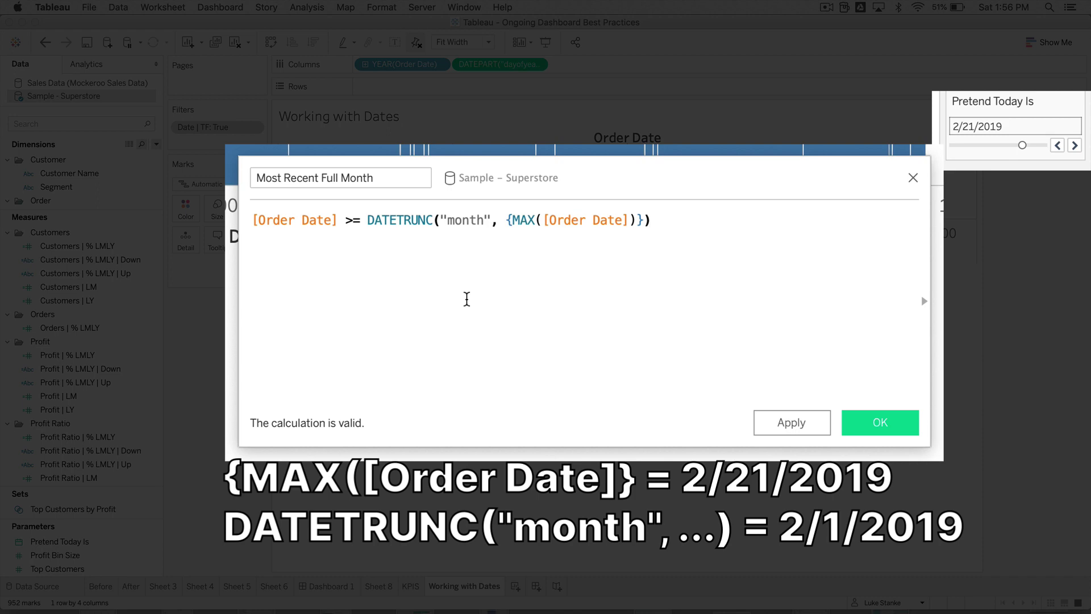
Step: Wrap the DATETRUNC expression in DATEADD("month", -1, …) and close the parenthesis
click(368, 228)
text(DATEADD("")
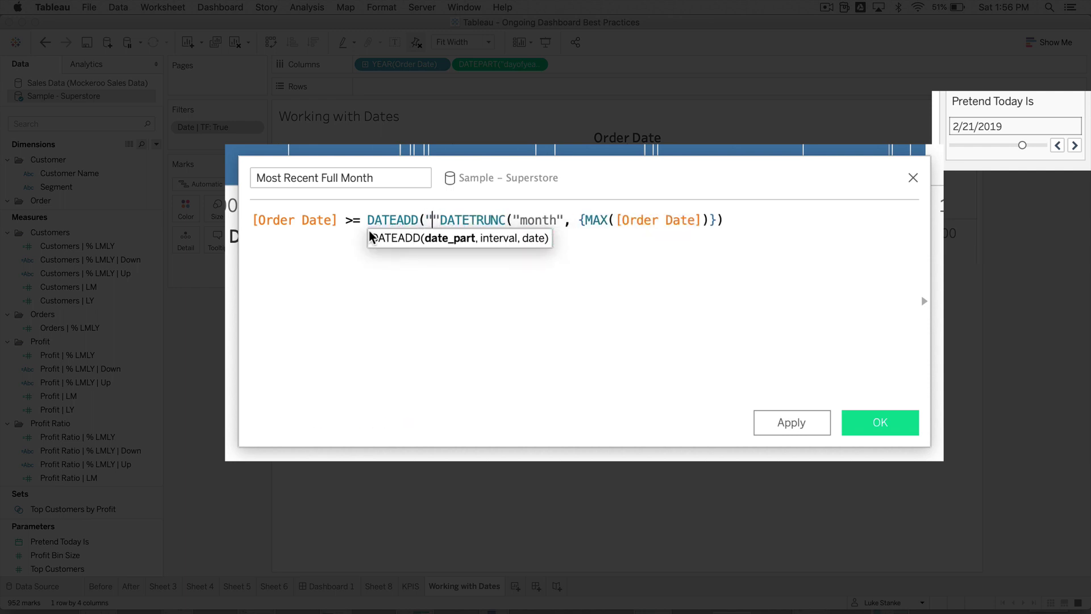
text(month)
key(Right)
text(, )
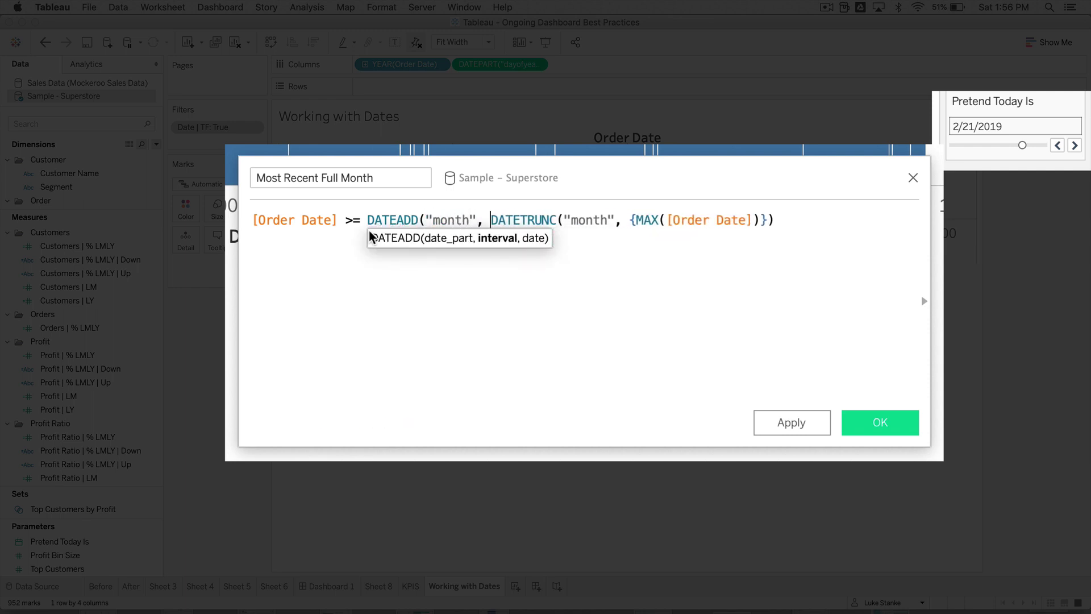
text(-1,)
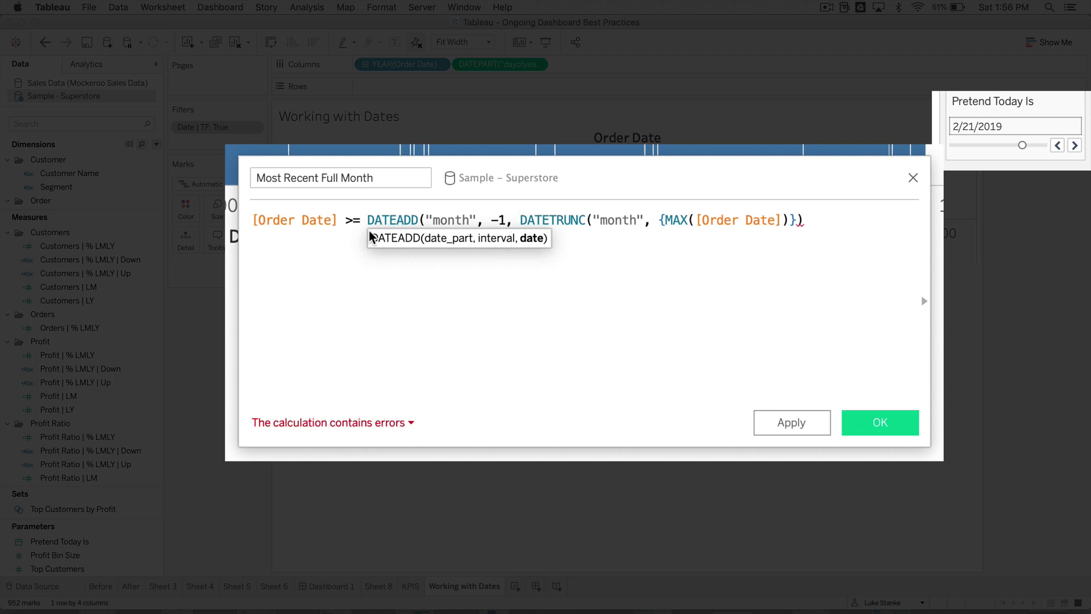
key(End)
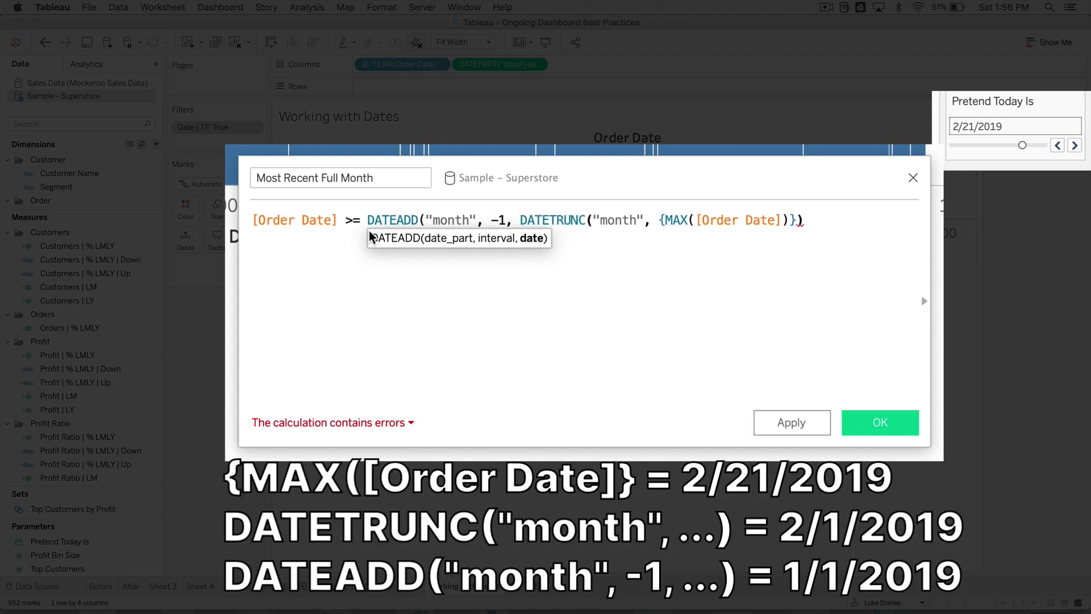
text())
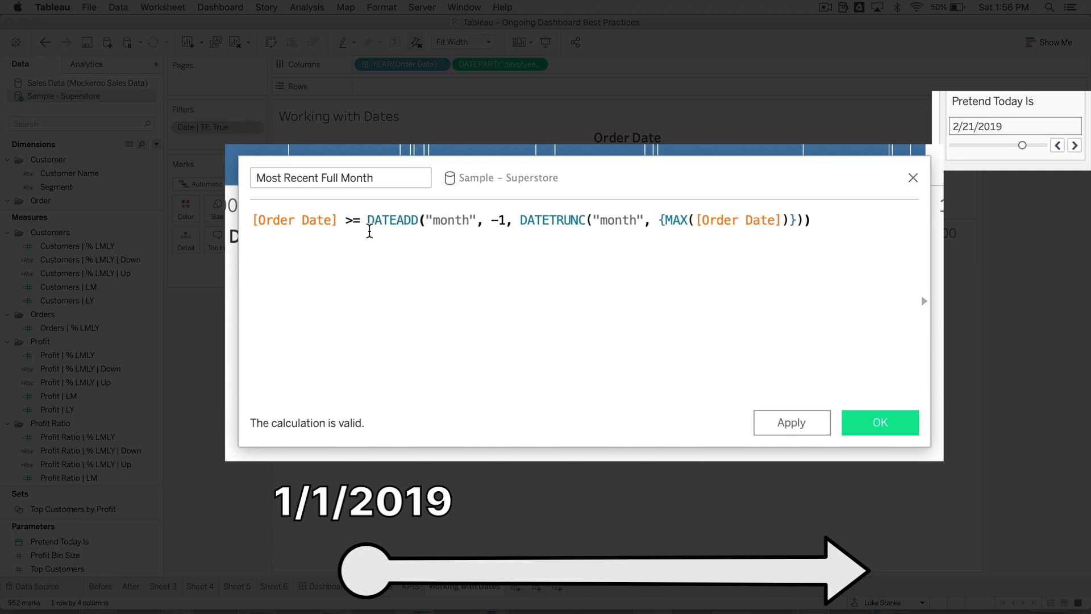
Step: Add new lines reading AND [Order Date] < to the formula
key(Return)
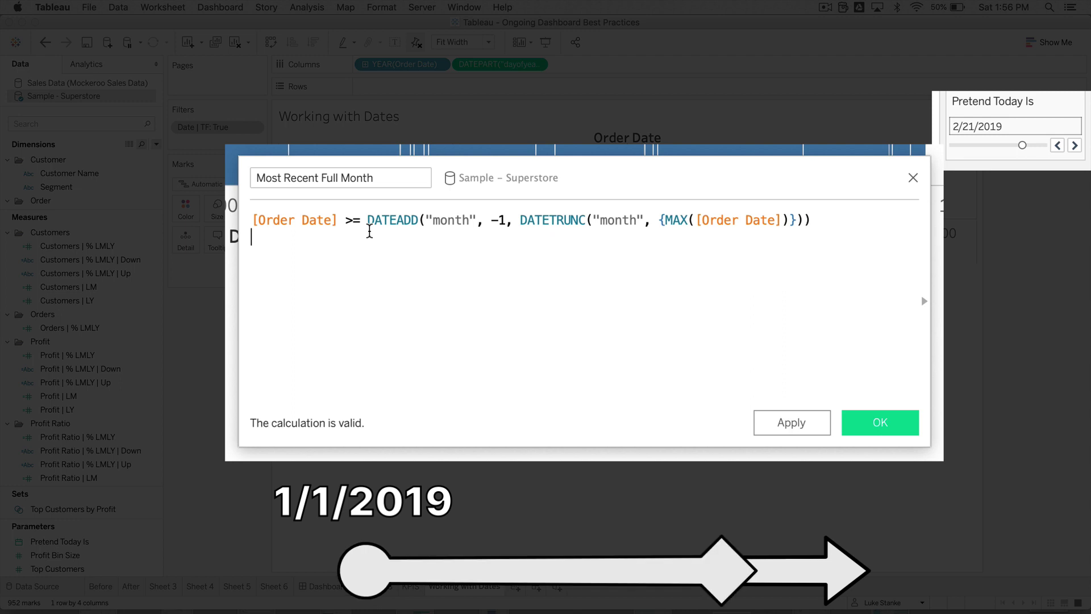
text(AND)
key(Return)
text(ORd)
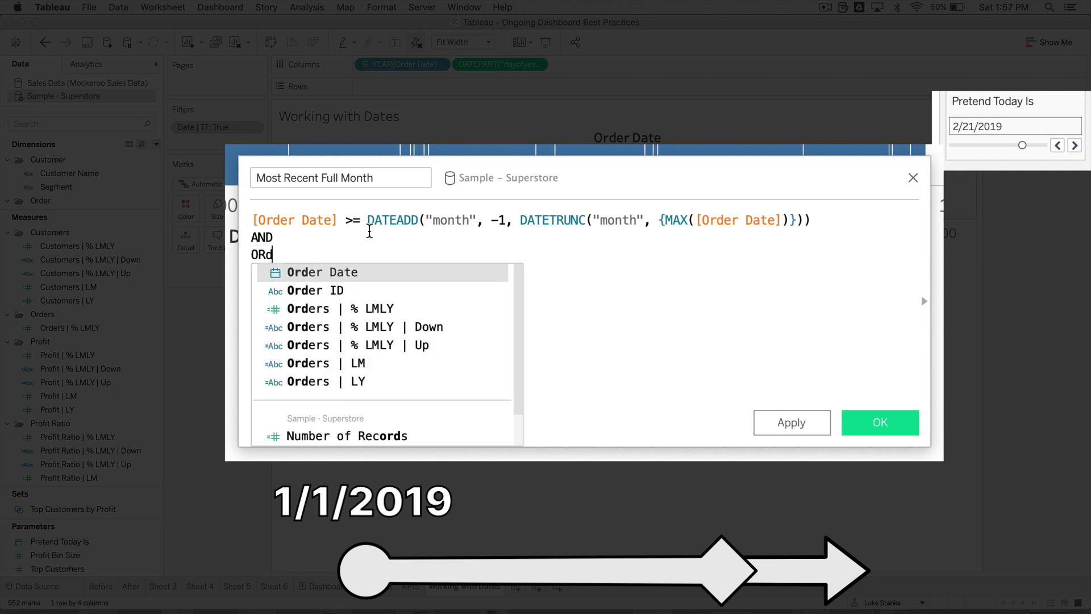
key(Return)
text(<)
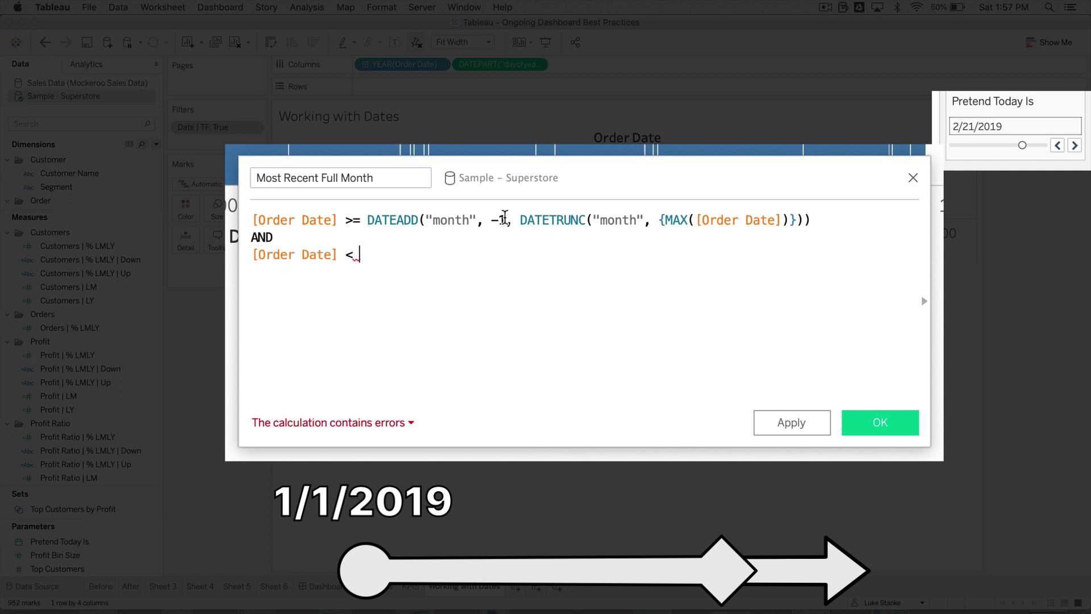
Step: Paste DATETRUNC("month", {MAX([Order Date])}) after the less-than sign and repair it
drag(520, 220, 801, 211)
key(super+c)
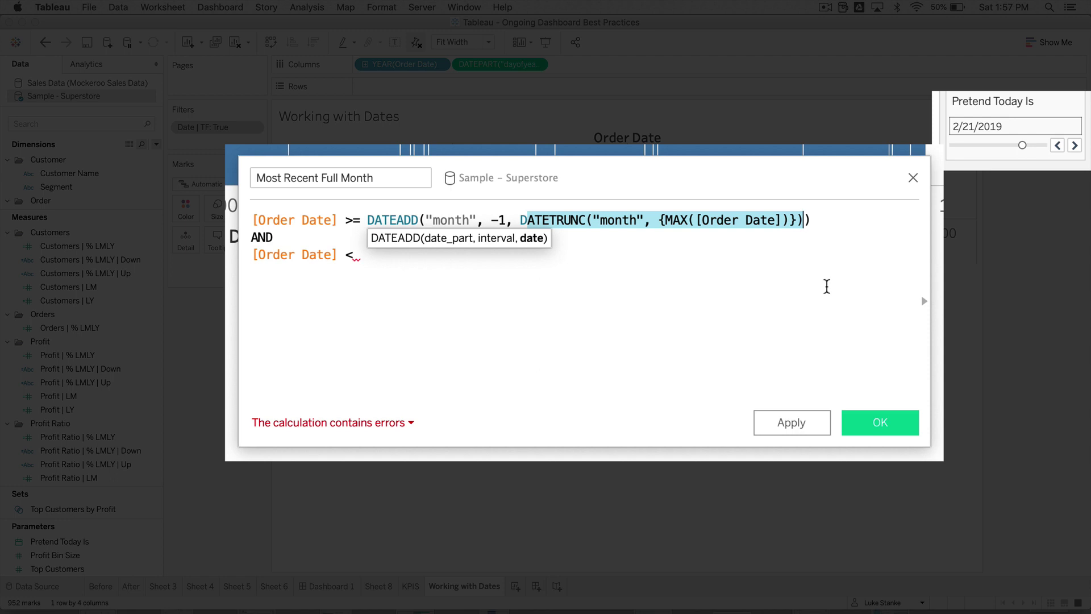
click(710, 259)
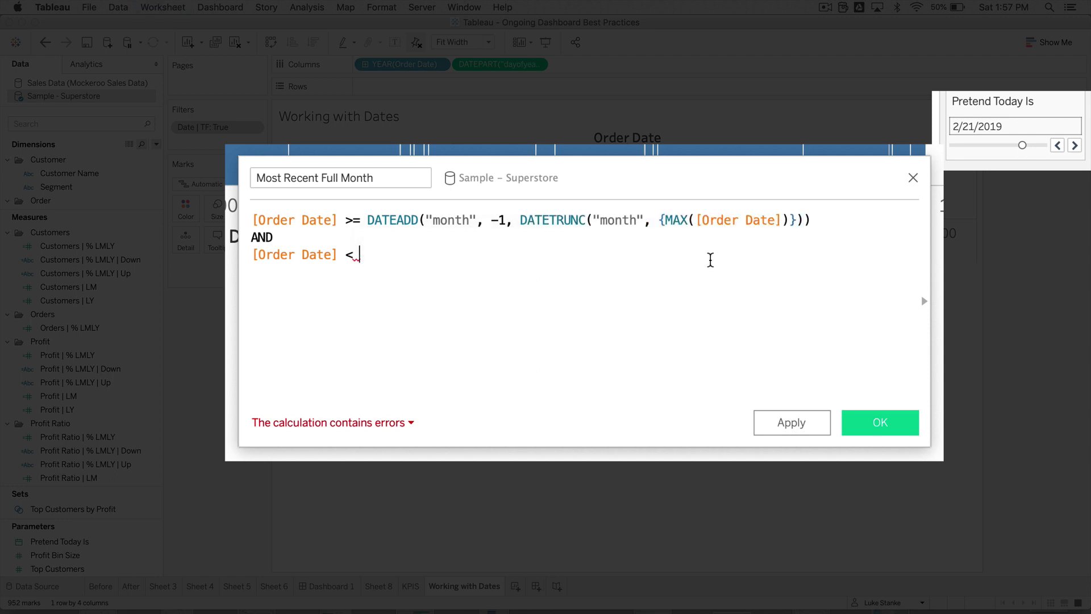
key(super+v)
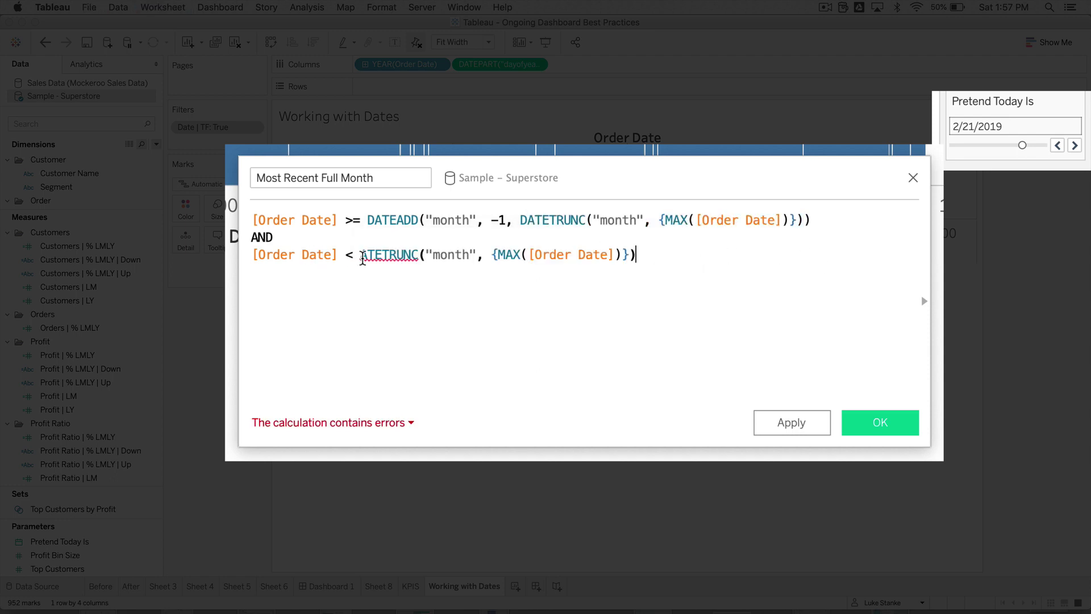
click(363, 257)
text(D)
click(298, 321)
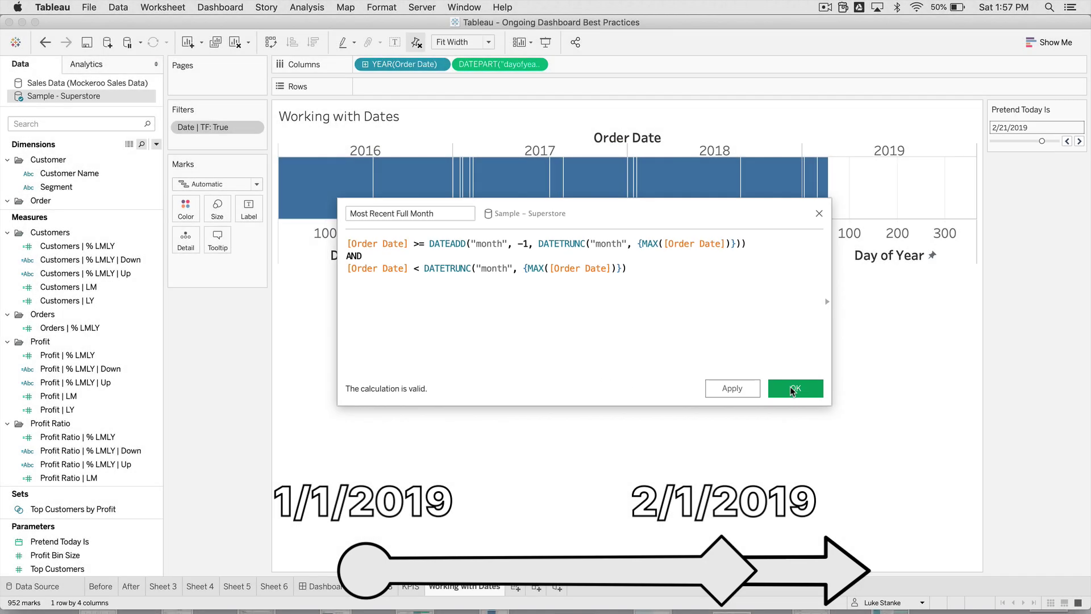
Step: Save Most Recent Full Month, colour the chart by it, and advance Pretend Today Is into March
click(852, 420)
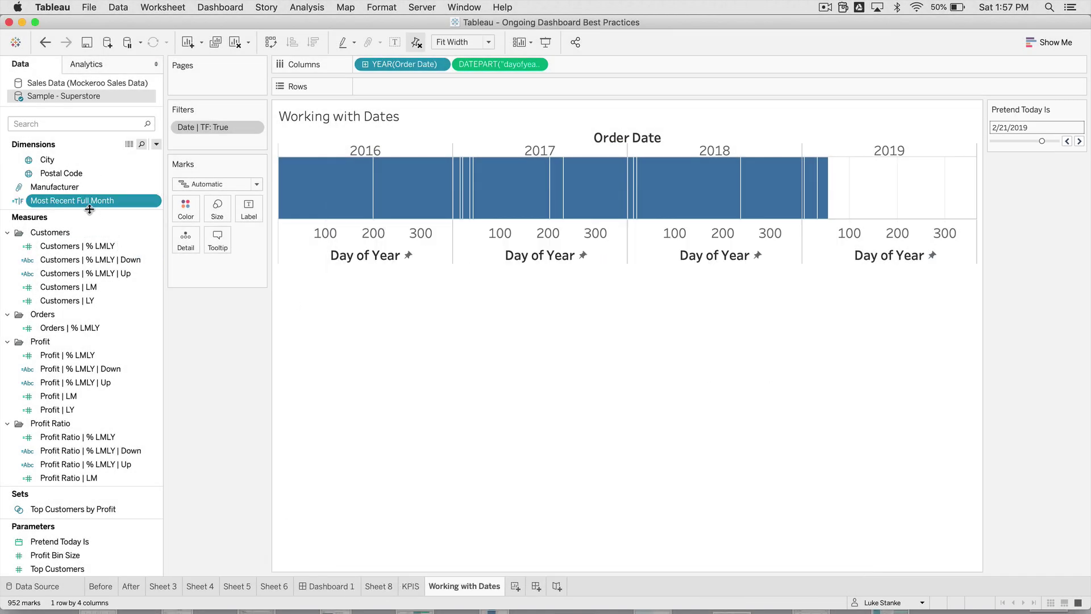
drag(93, 206, 183, 218)
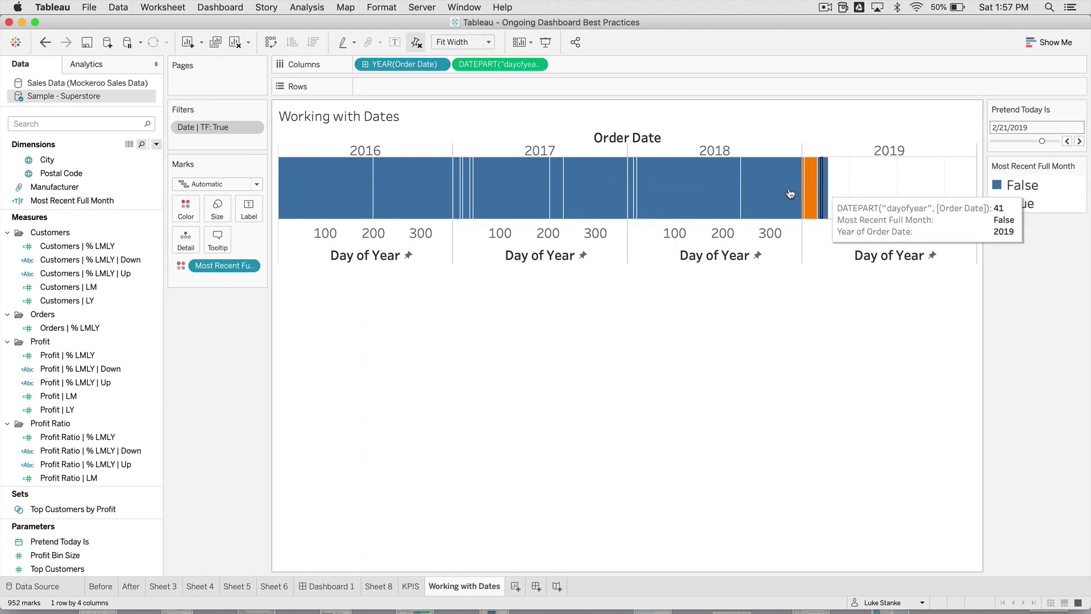
click(1079, 141)
click(1079, 142)
click(1079, 141)
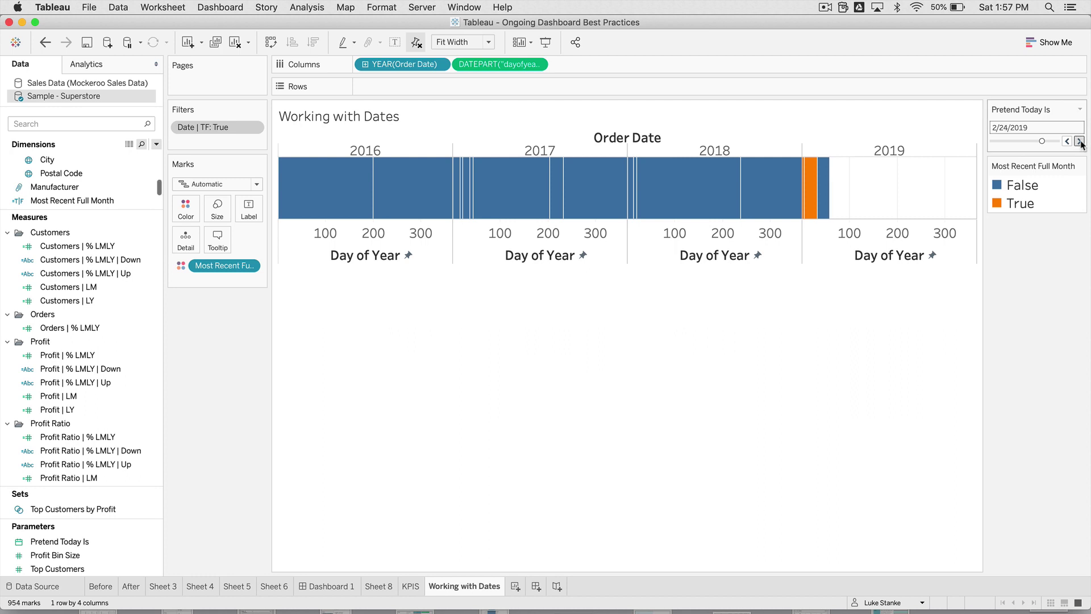
click(1080, 141)
click(1079, 142)
click(1079, 142)
click(1079, 142)
click(1079, 142)
click(1079, 141)
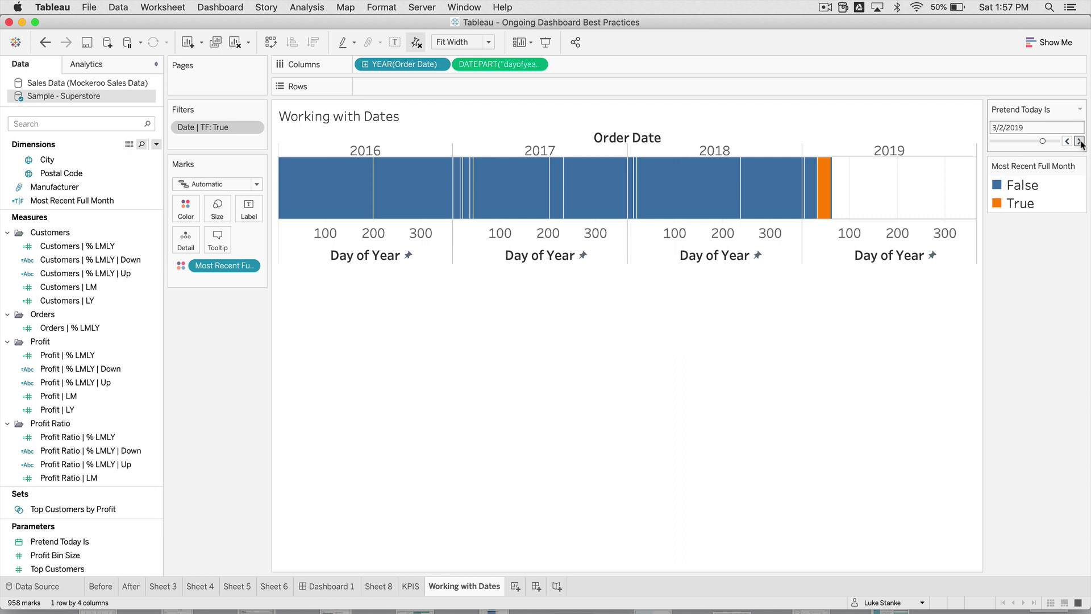
click(1079, 142)
click(1079, 141)
click(1079, 141)
Step: Step Pretend Today Is back into February, where January 2019 shows orange
click(1079, 141)
click(1068, 143)
click(1068, 142)
click(1069, 142)
click(1069, 142)
click(1069, 142)
click(1069, 142)
click(1069, 142)
click(1068, 142)
click(1069, 142)
click(1068, 142)
click(1069, 142)
click(1069, 142)
click(1068, 142)
click(1079, 142)
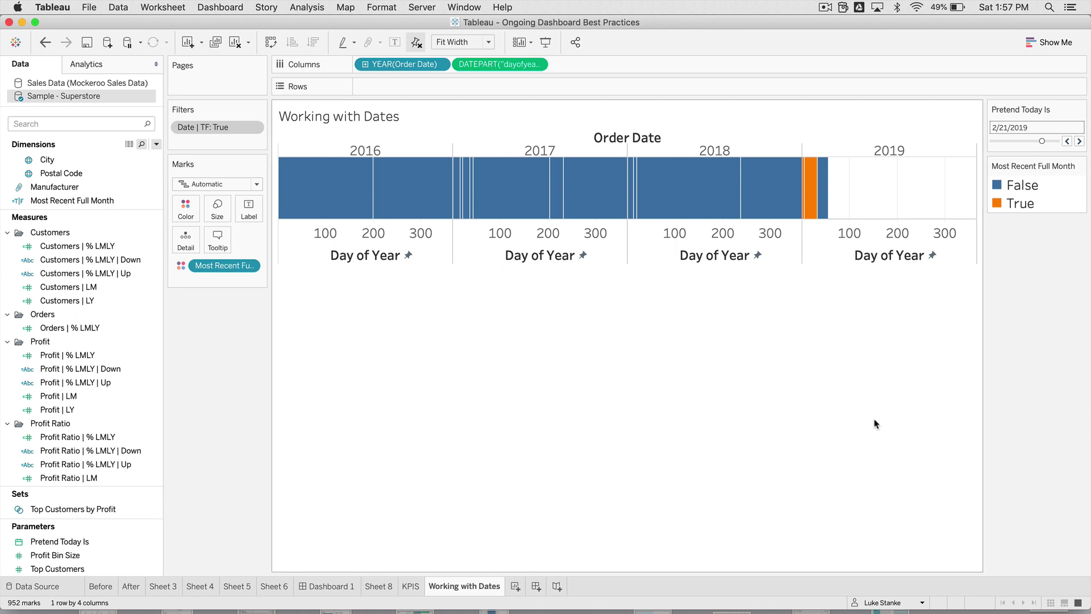
Step: Switch to the KPIS sheet and then back to Working with Dates
click(410, 586)
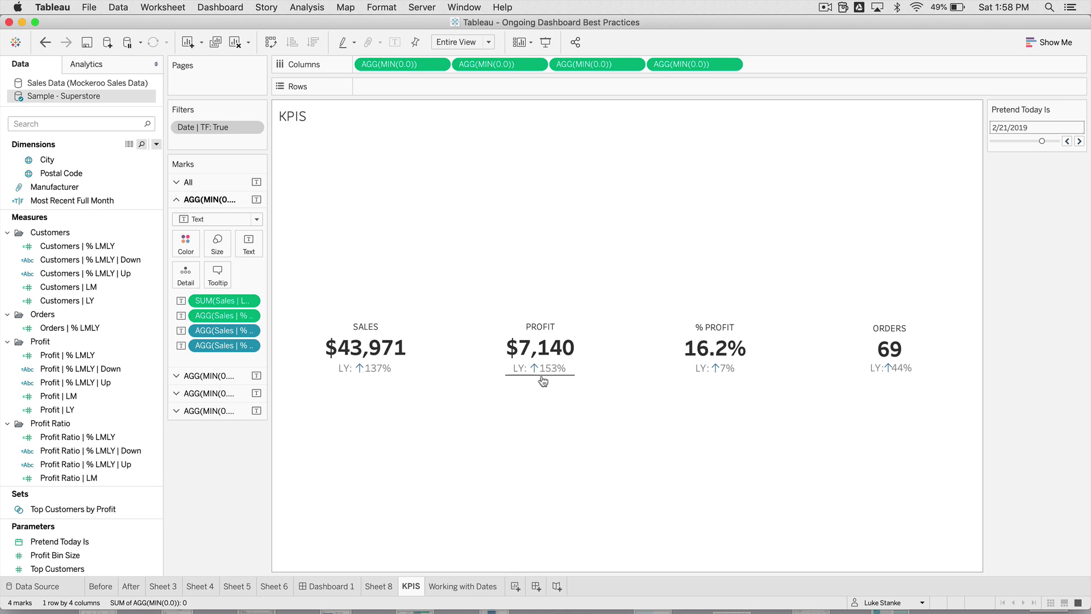
click(472, 586)
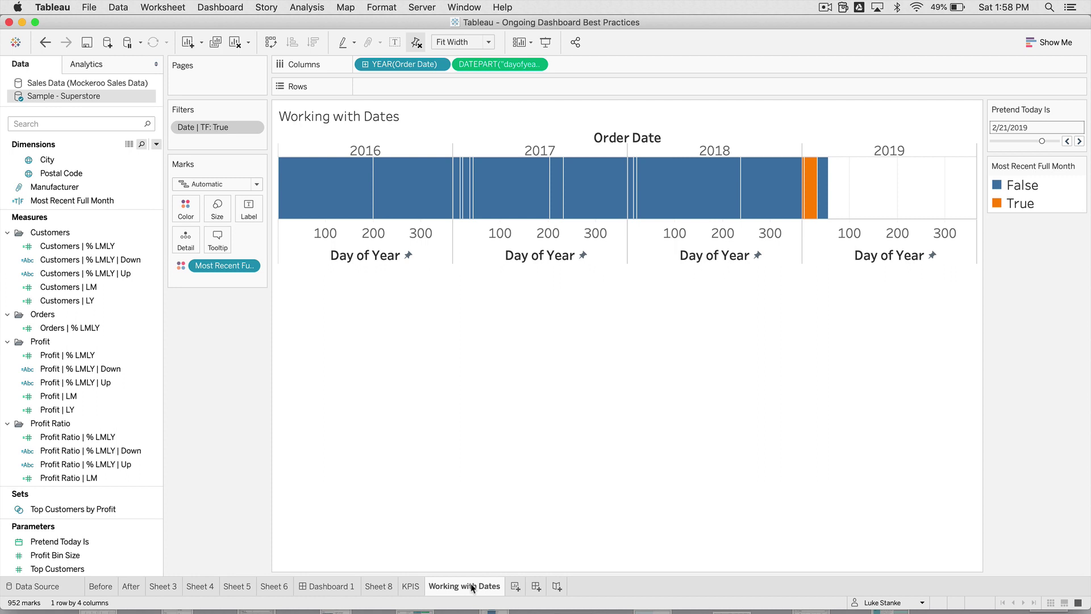
Step: Start a new calculated field, then cancel it without saving
click(156, 144)
click(141, 158)
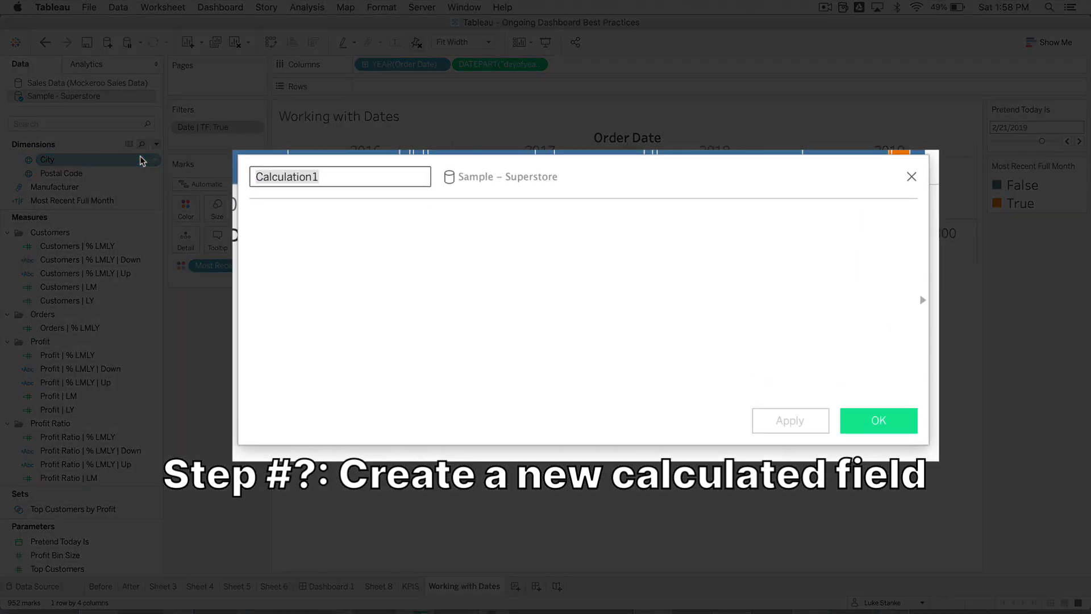
click(367, 301)
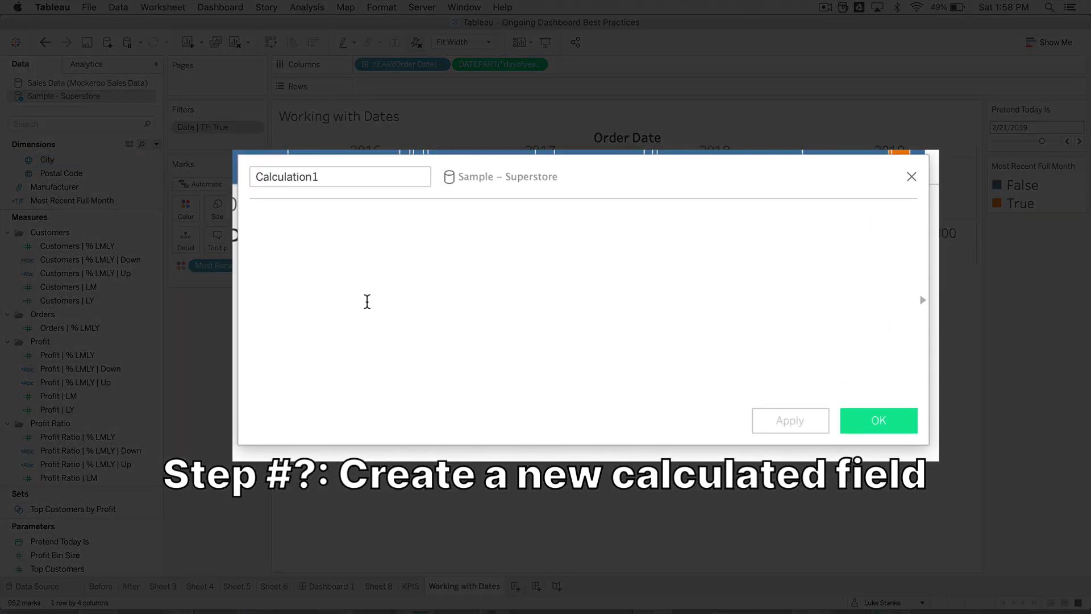
click(912, 177)
Step: Search 'Mos' and duplicate Most Recent Full Month as Most Recent Full Month (copy)
click(40, 122)
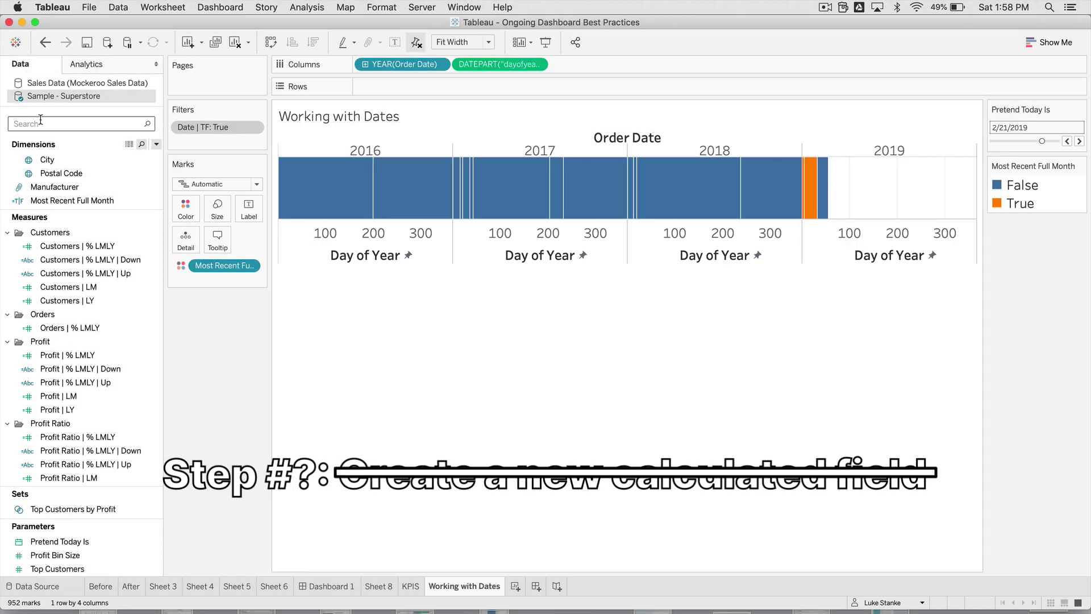
text(Mos)
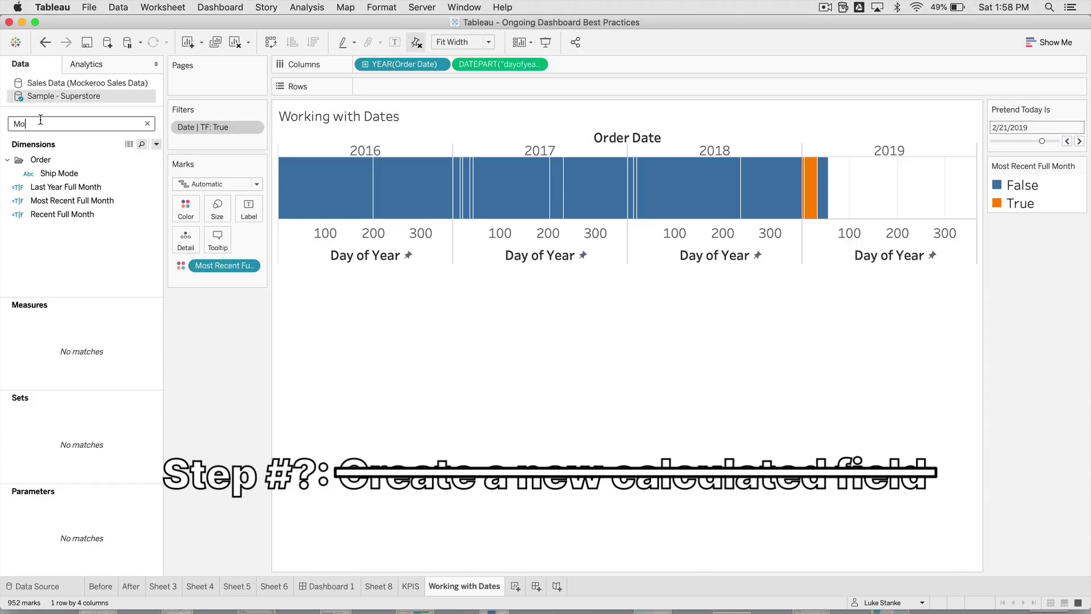
click(63, 161)
right_click(62, 166)
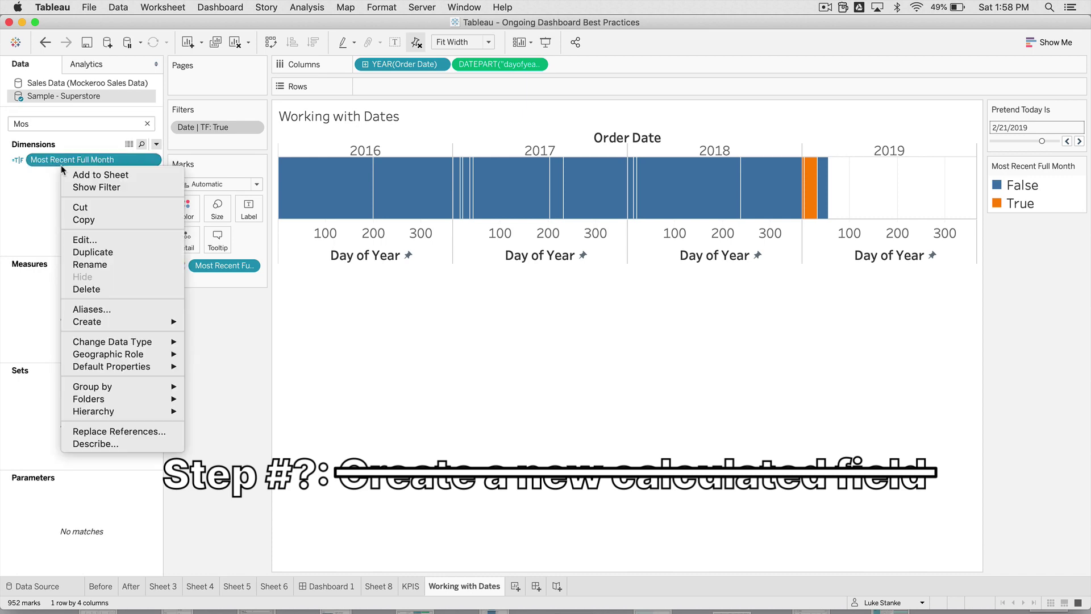
click(124, 252)
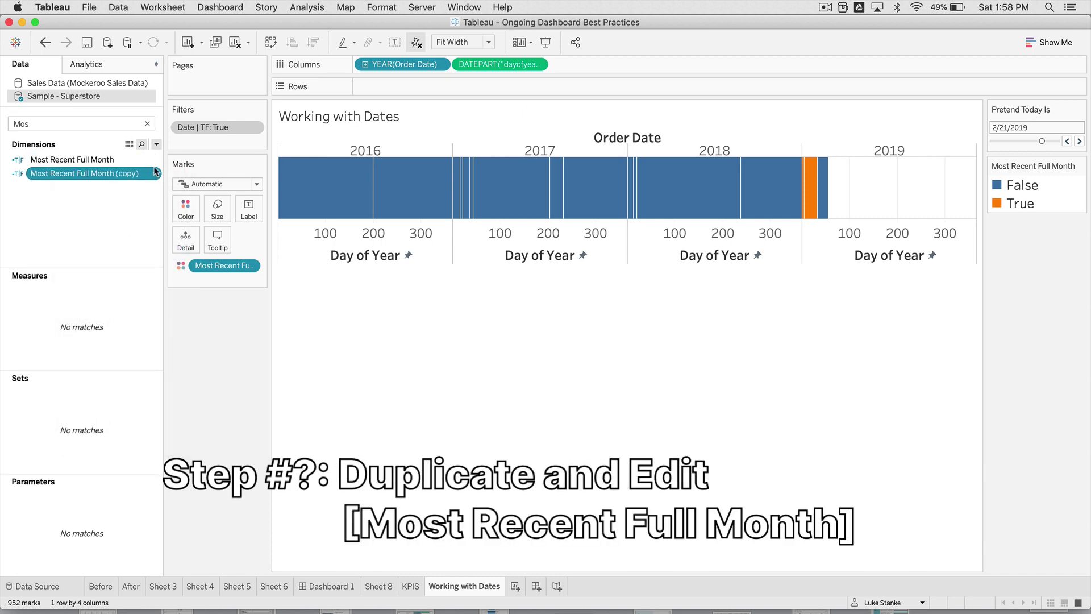
right_click(156, 174)
Step: Change the start offset to -13 months and wrap the end DATETRUNC in DATEADD("month", -12, ...)
click(176, 246)
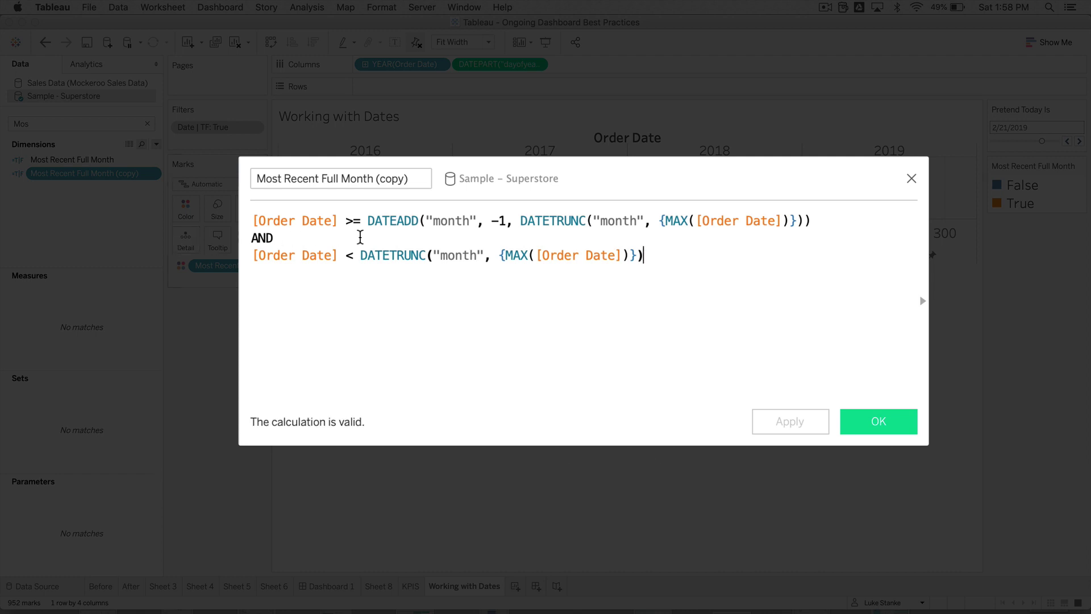
click(500, 220)
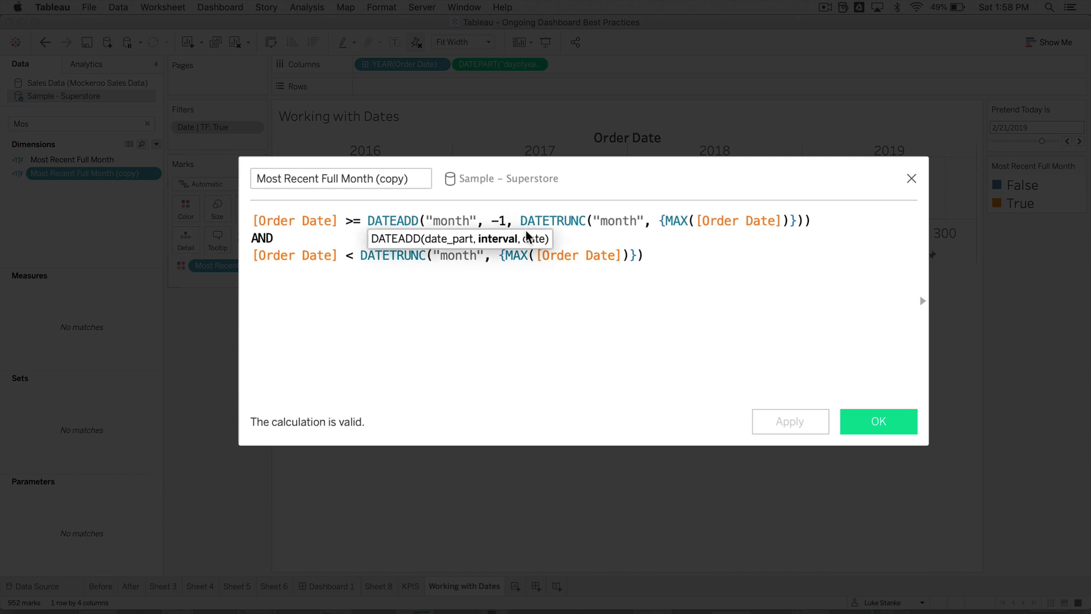
text(3)
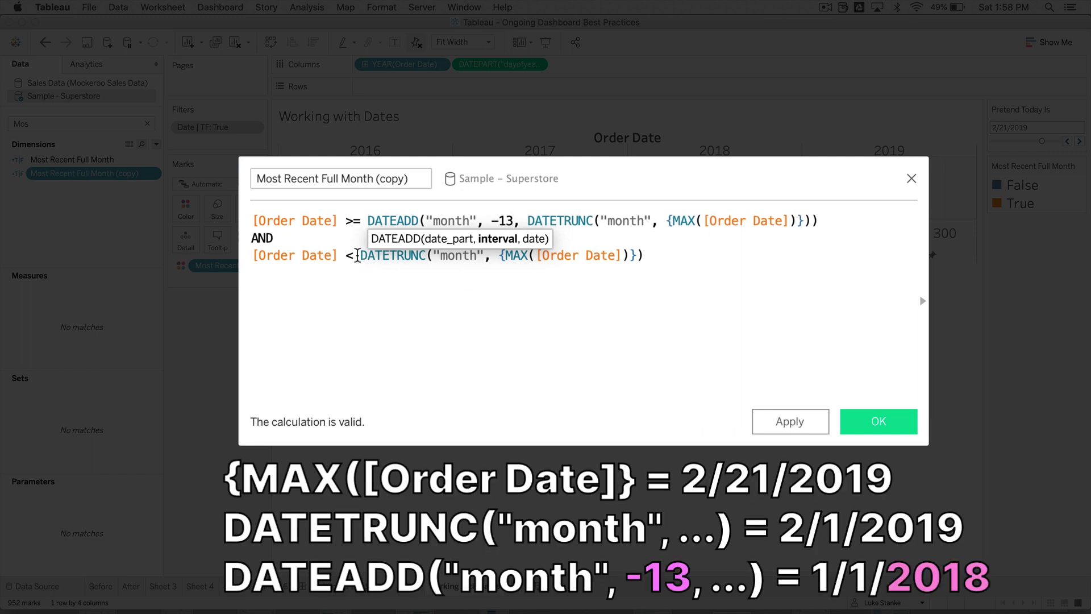
click(356, 255)
text(DA)
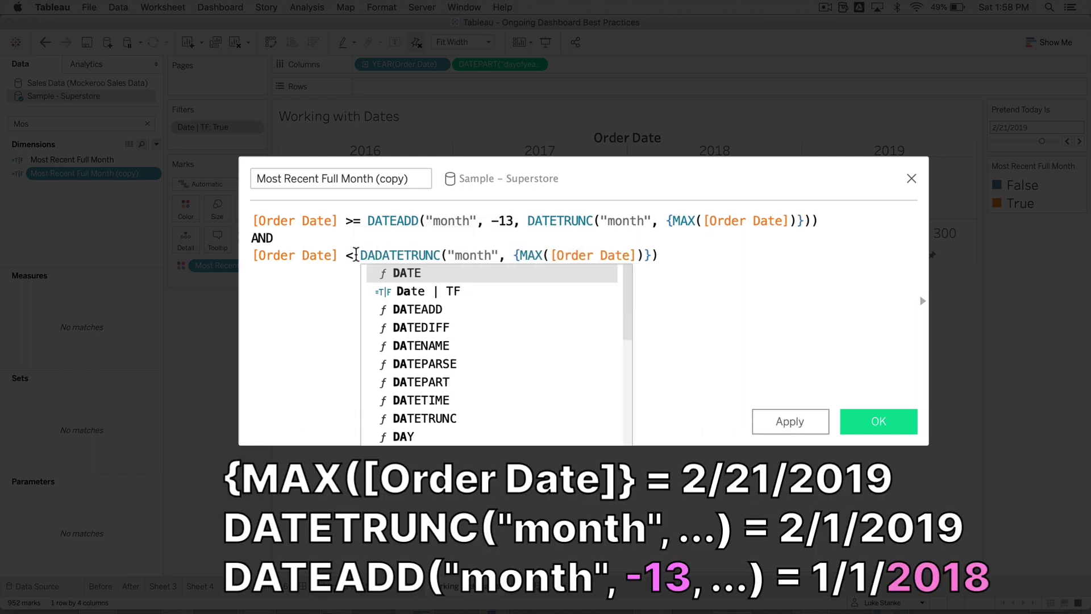
text(TEADD)
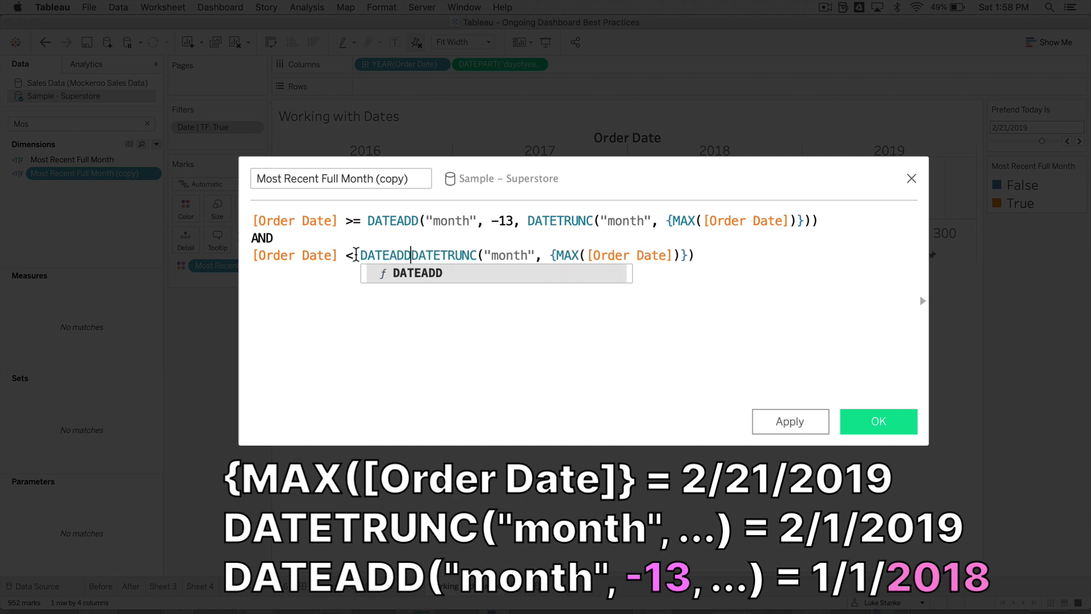
key(Return)
text("month", )
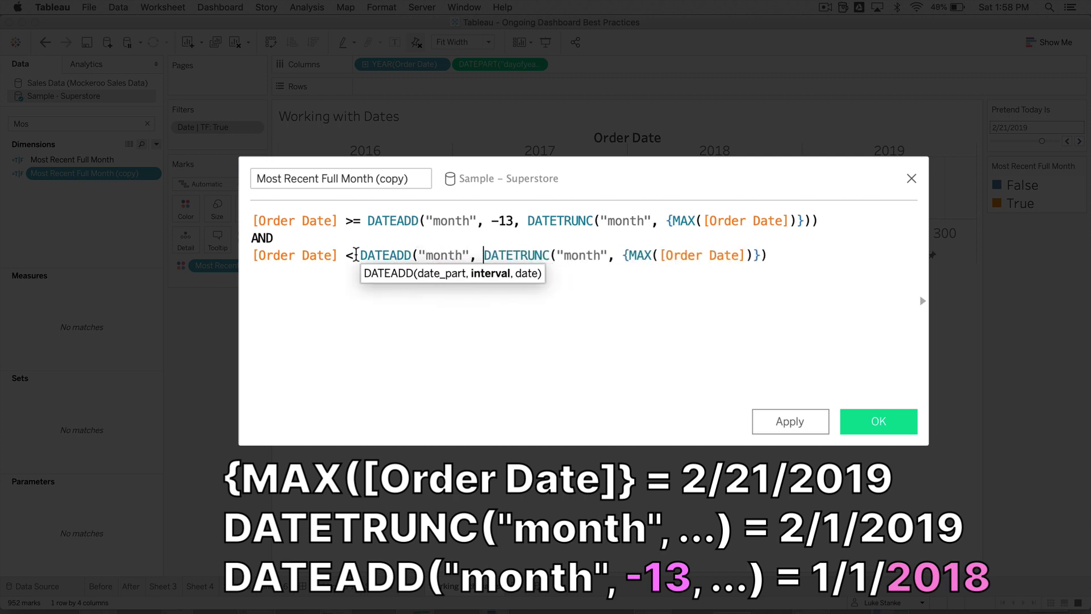
text(-12, x)
key(Escape)
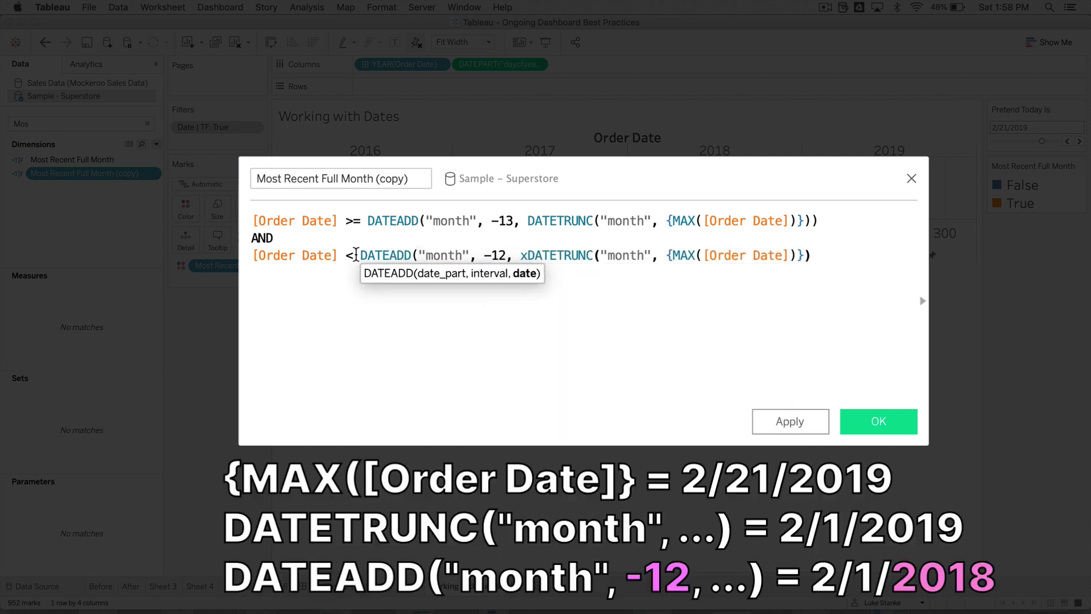
key(End)
text())
key(Escape)
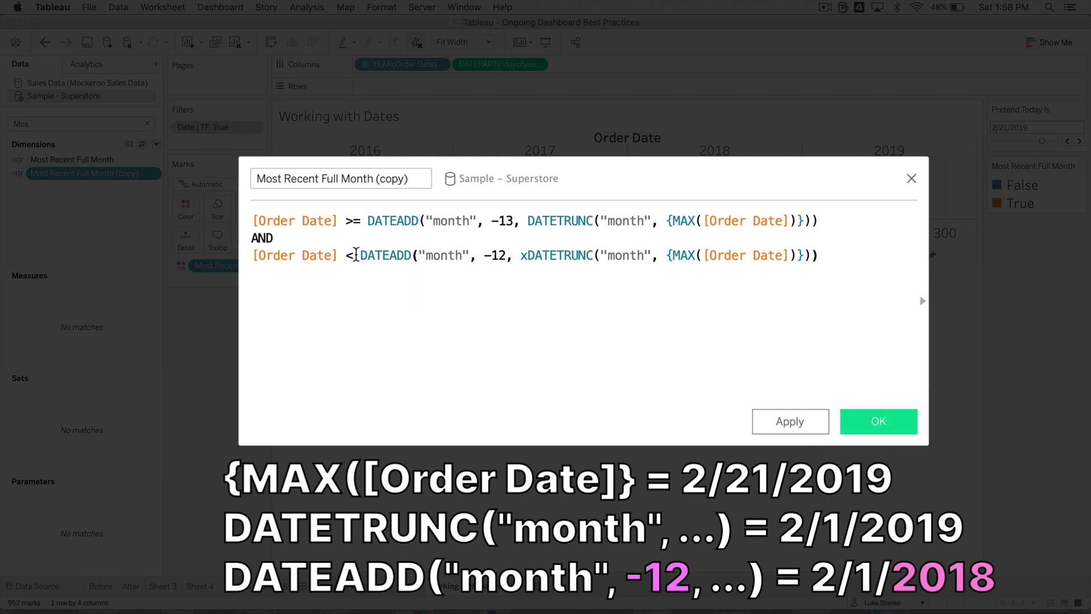
Step: Delete the stray x and rename the field 'Most Recent Full Month - LY'
drag(375, 179, 462, 205)
key(BackSpace)
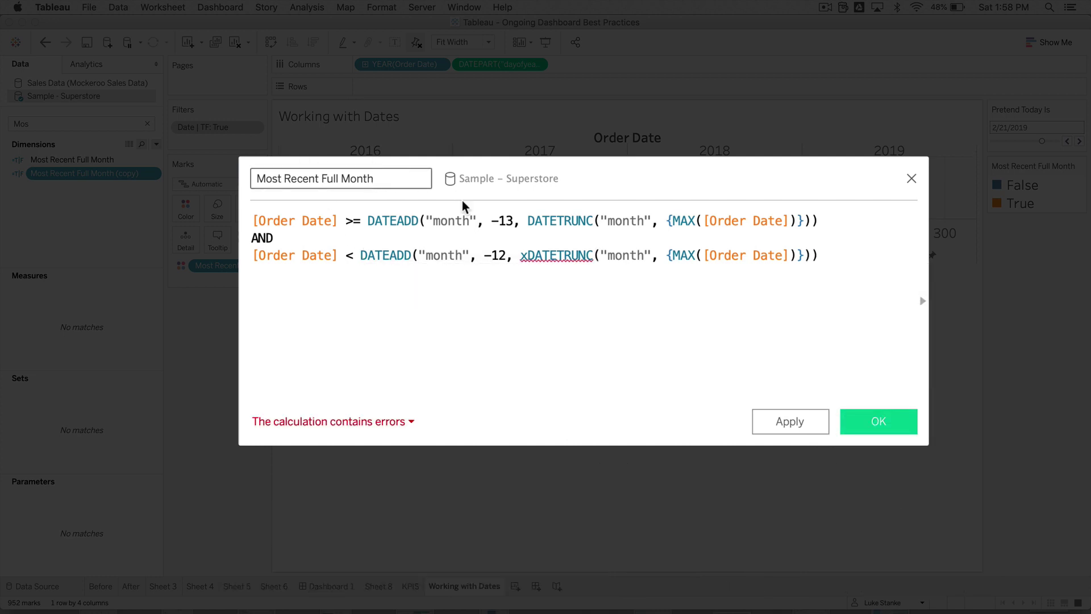
click(527, 256)
key(BackSpace)
click(283, 178)
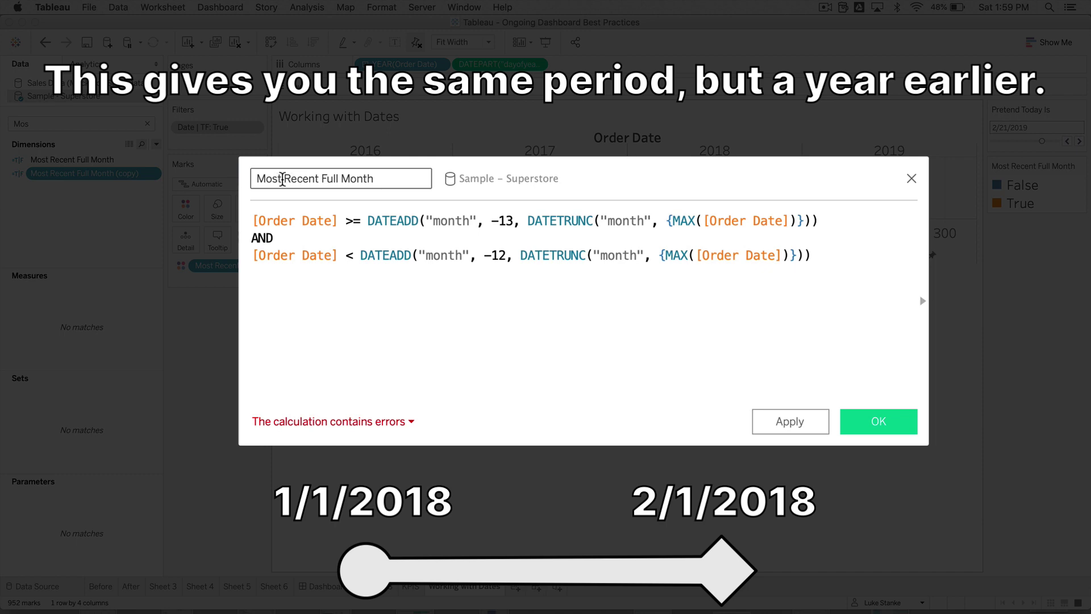
text(- LY)
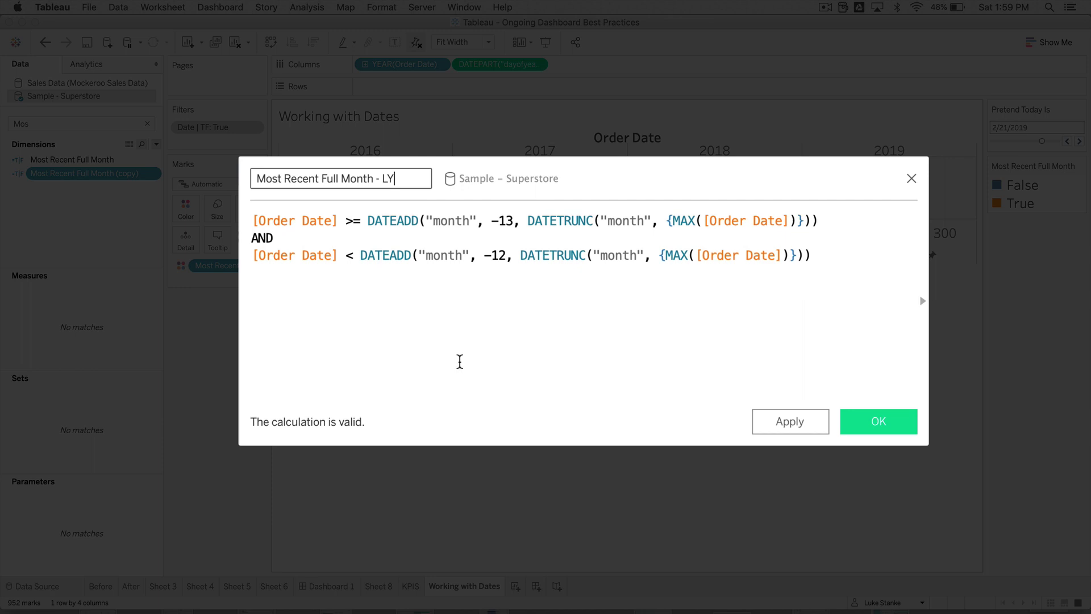
Step: Save the LY field, colour the date chart by both month flags, and return to KPIS
click(891, 421)
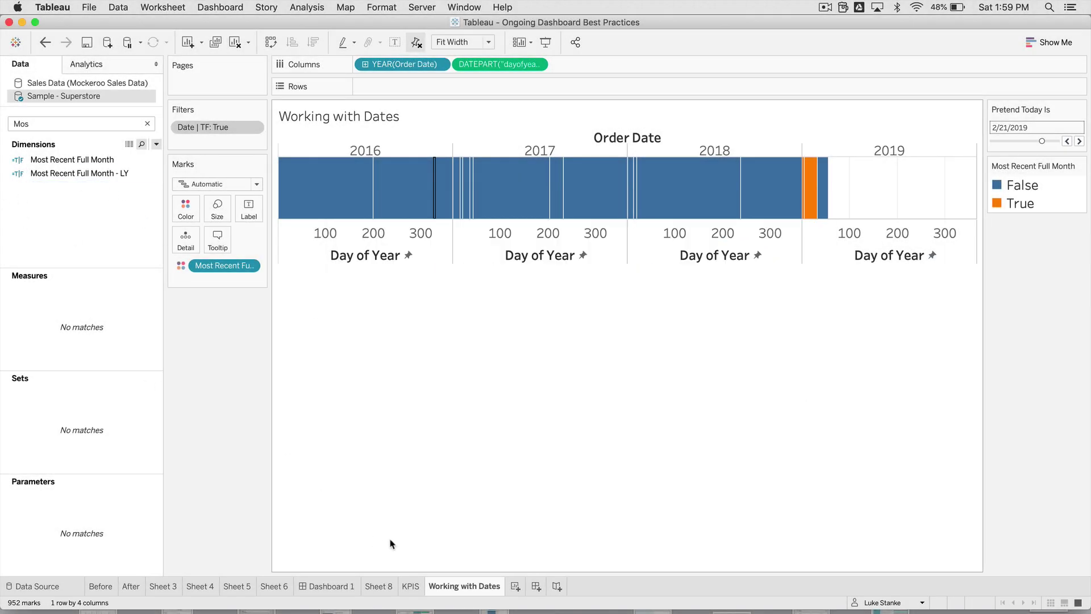
drag(80, 172, 182, 210)
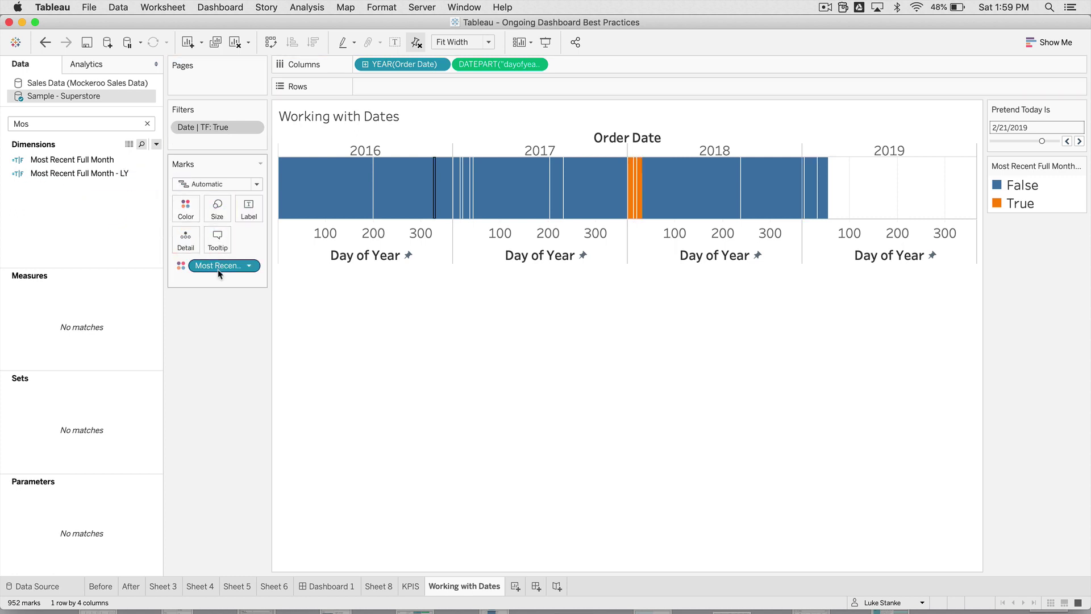
drag(85, 173, 185, 282)
click(185, 281)
click(195, 295)
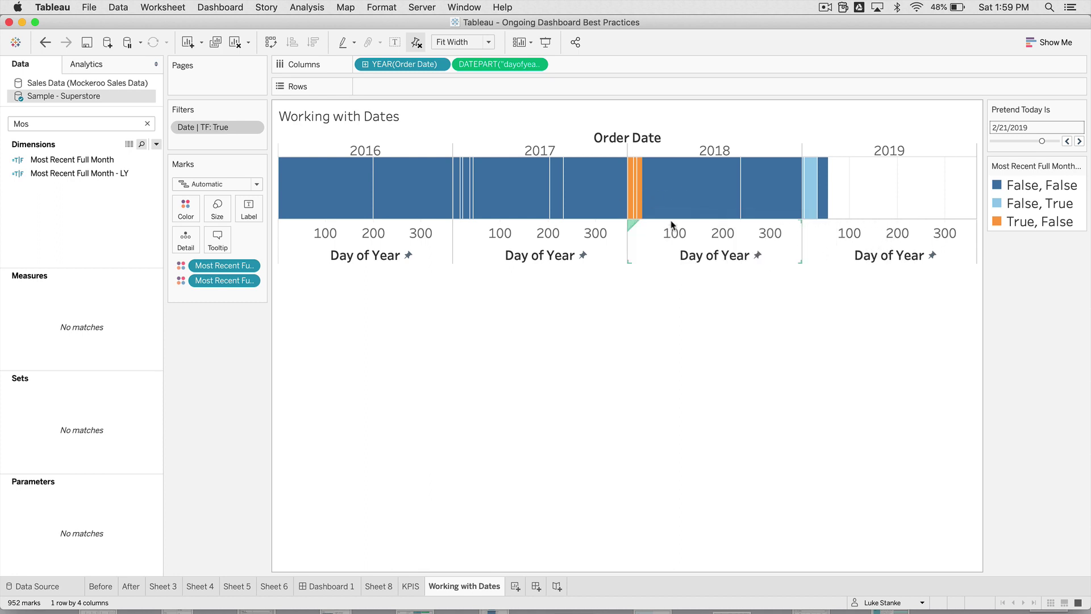
click(404, 589)
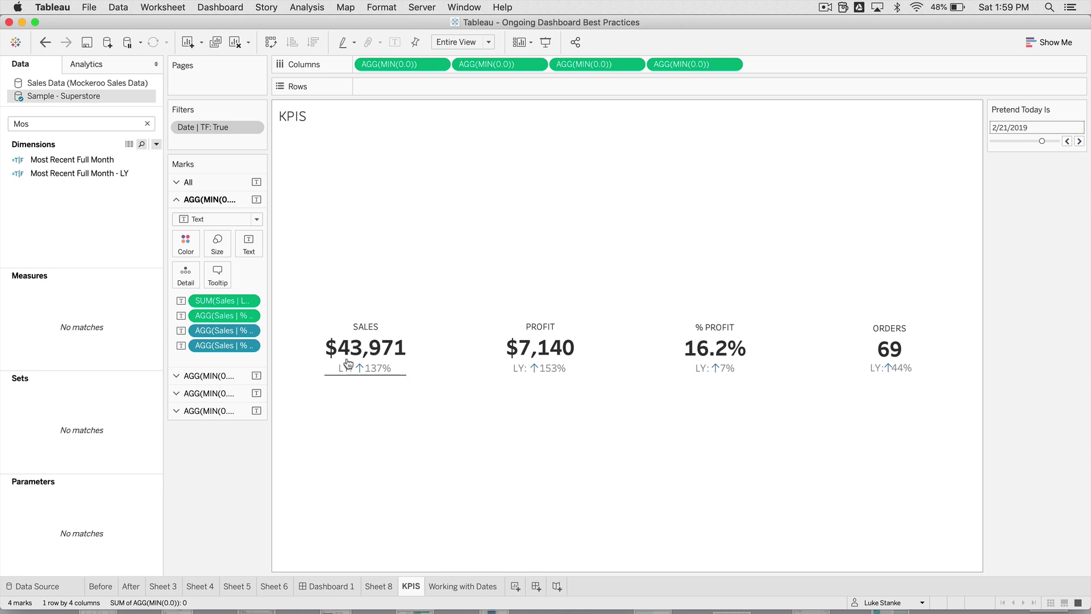
Step: Add Sheet 10 filtered to Date | TF = True, made a context filter
click(515, 586)
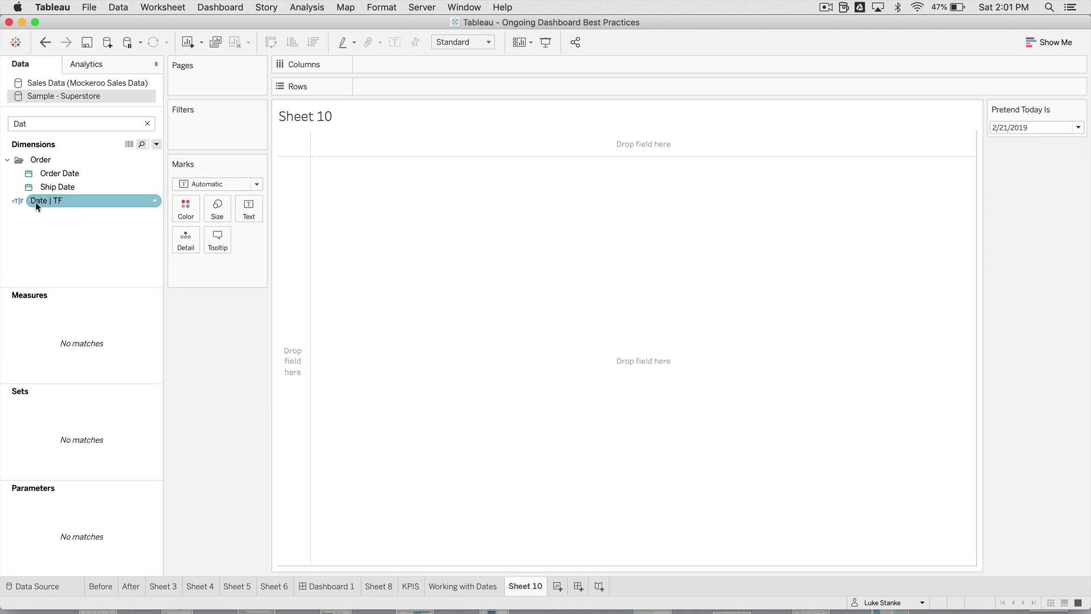
drag(36, 206, 196, 128)
click(420, 229)
click(684, 494)
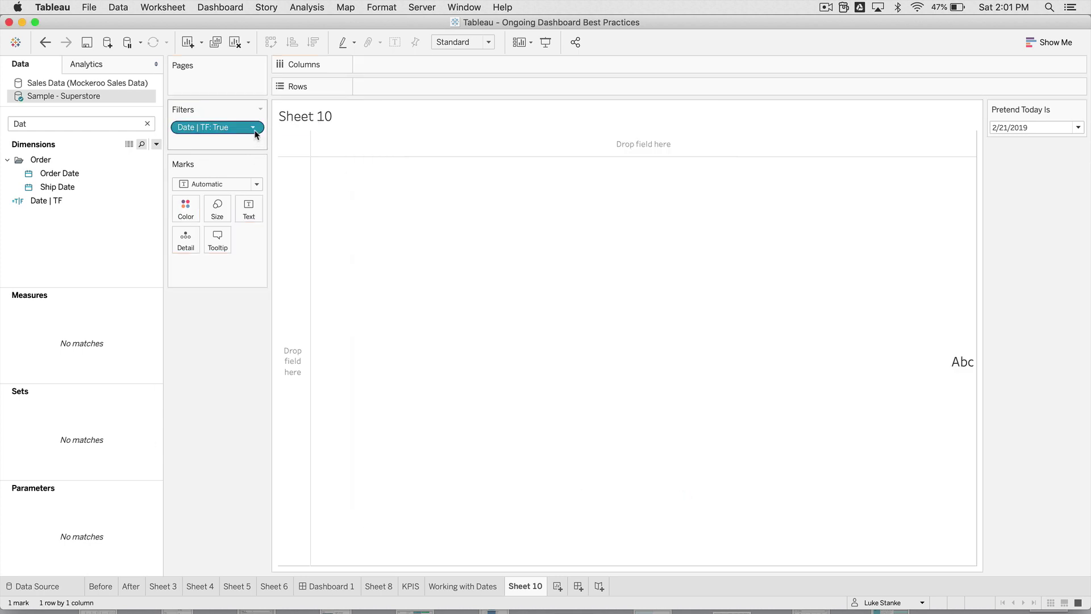
click(254, 130)
click(237, 186)
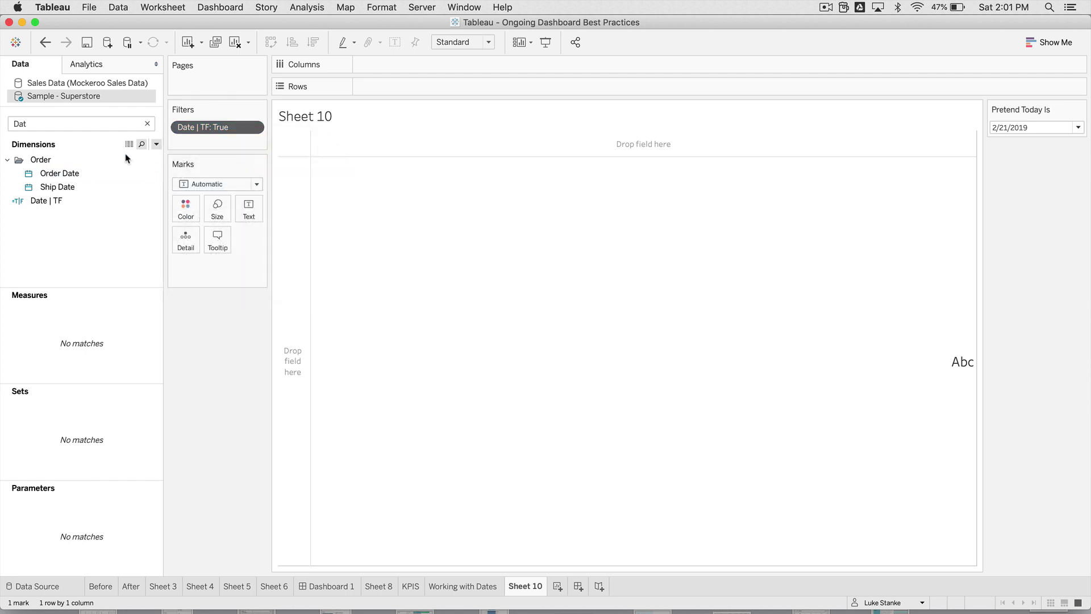
Step: Add a MIN(0.0) placeholder to Columns and duplicate it into five KPI columns
double_click(388, 69)
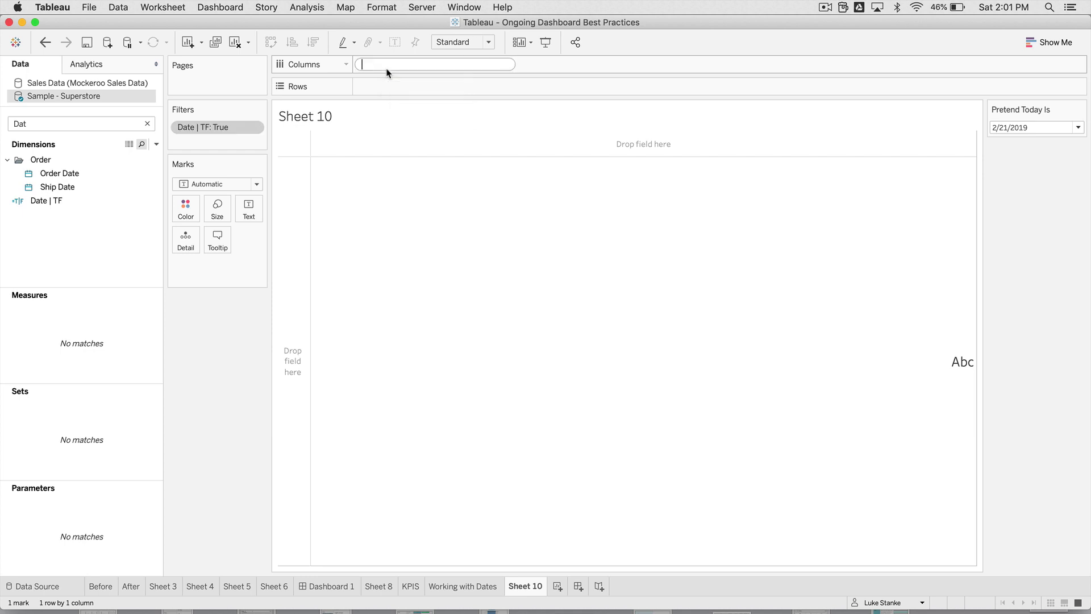
text(min)
key(Return)
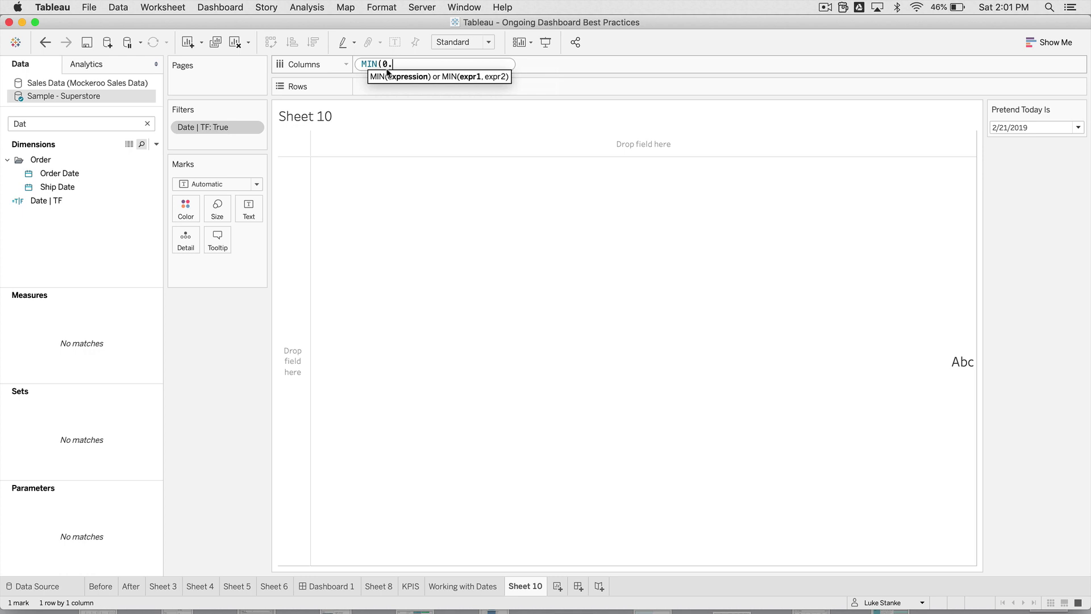
text(0.0))
key(Return)
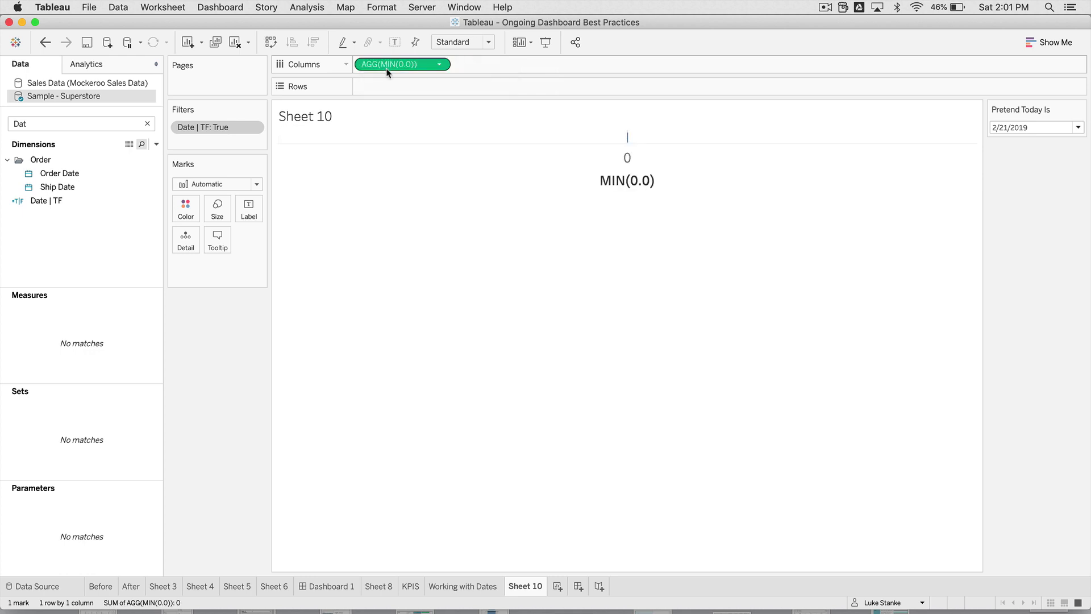
drag(387, 69, 774, 67)
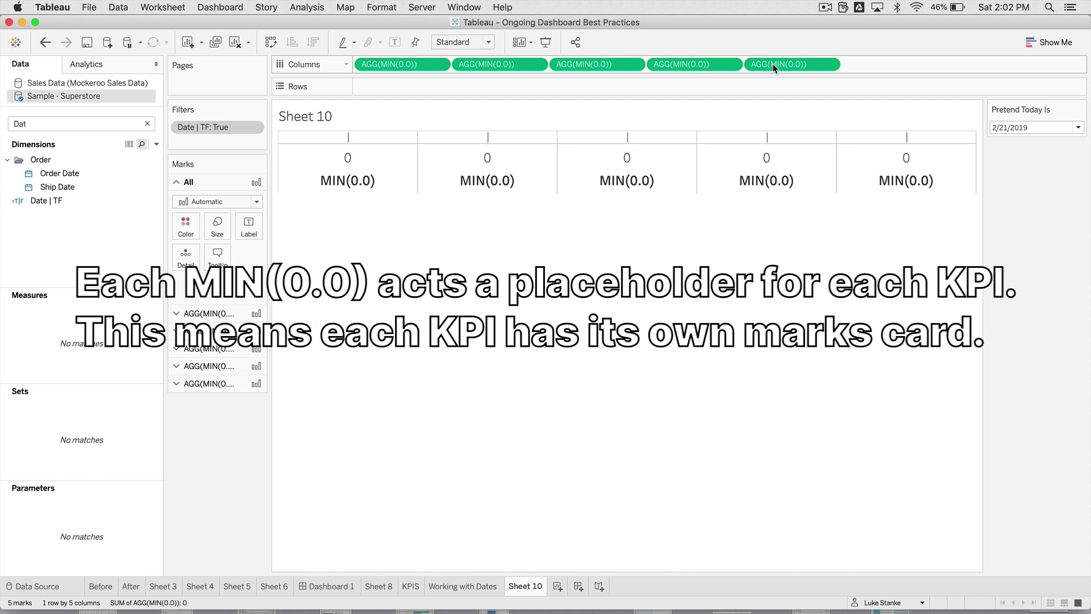
click(407, 66)
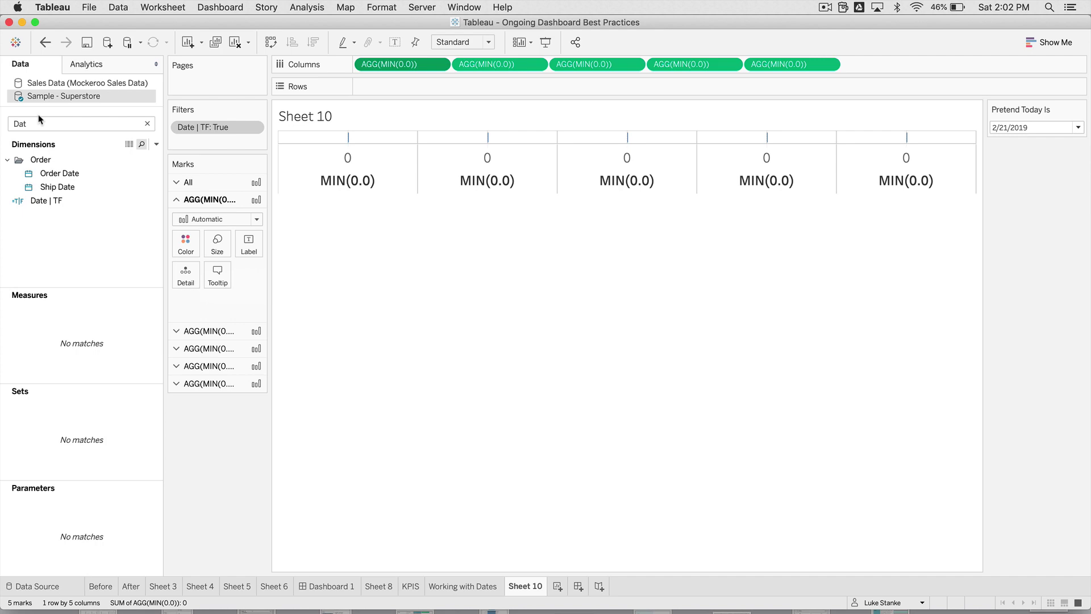
Step: Create a calculated field named 'Sales | RM' and begin its SUM( formula
click(156, 144)
click(85, 158)
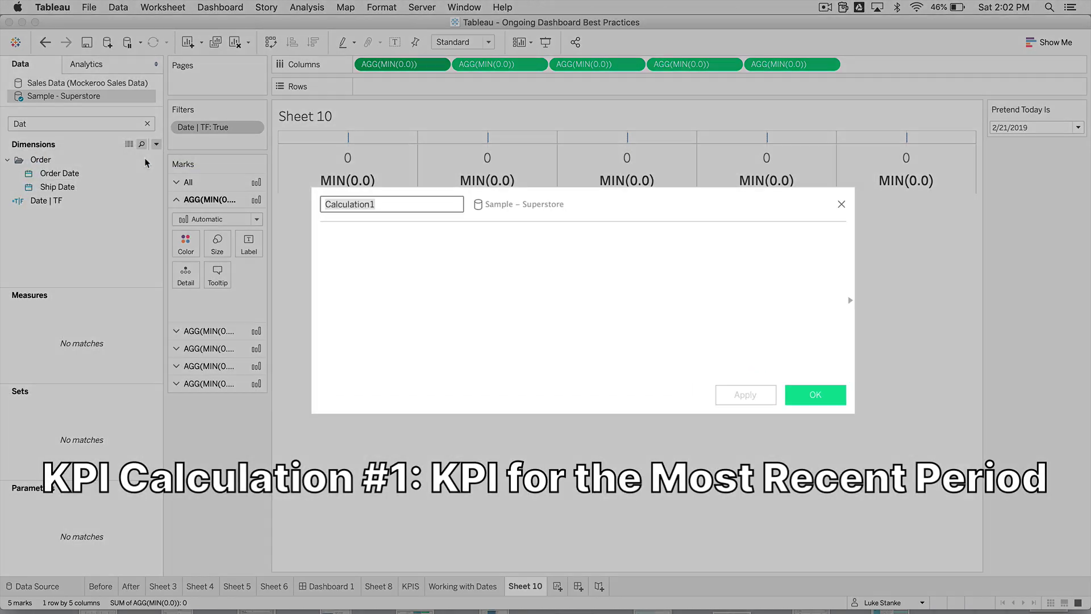
text(S)
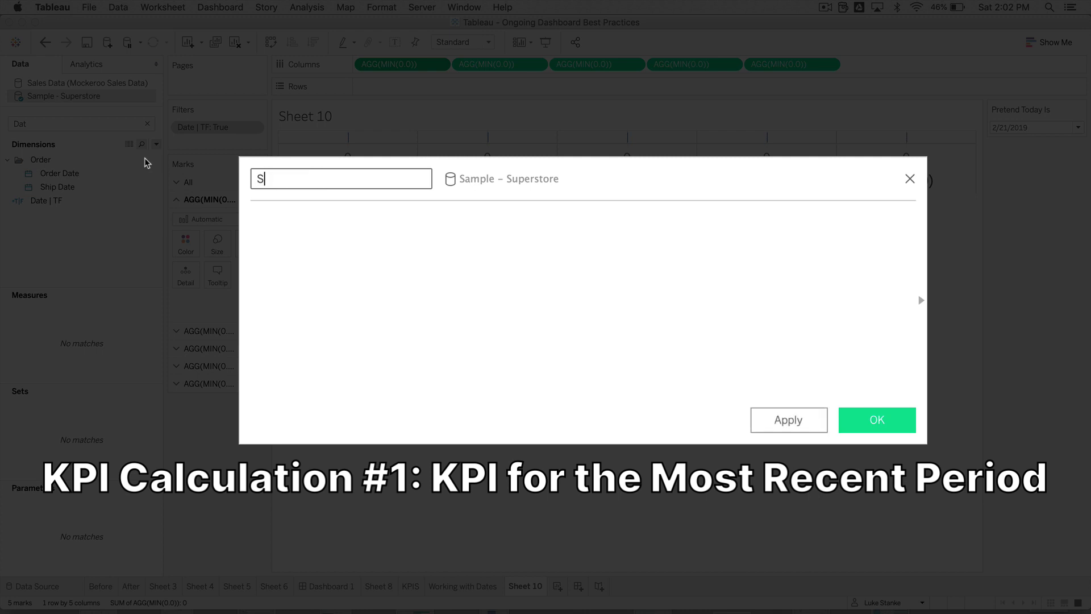
text(ales | RM)
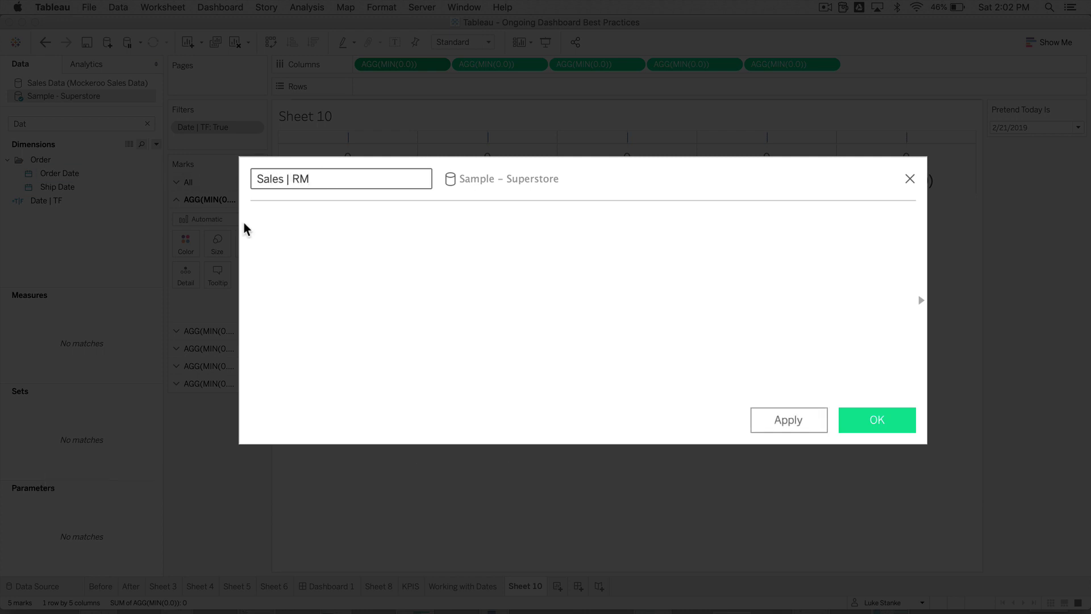
click(258, 221)
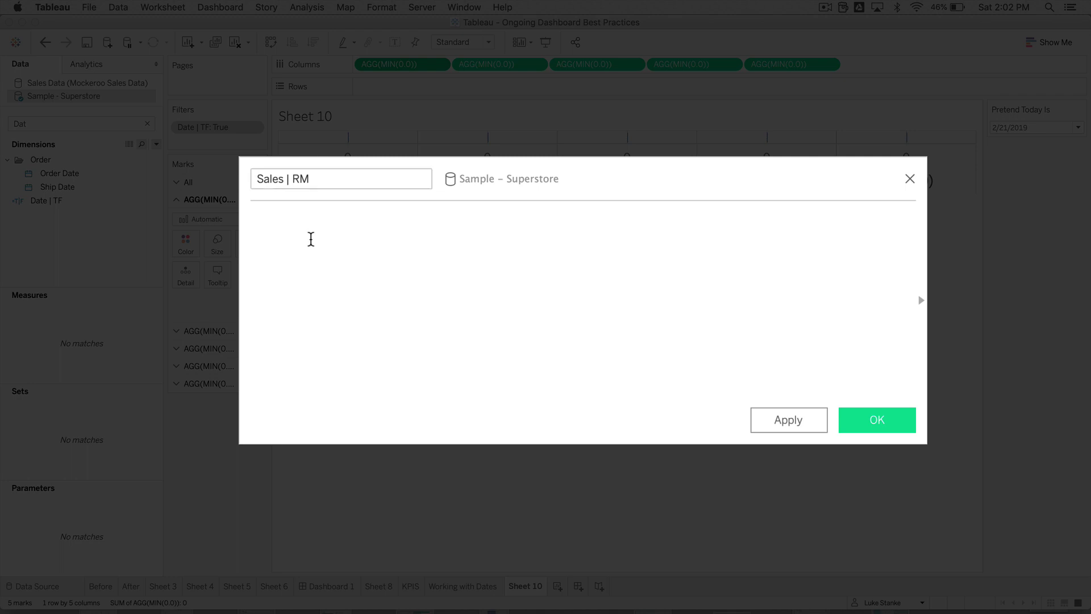
text(SUM(IF)
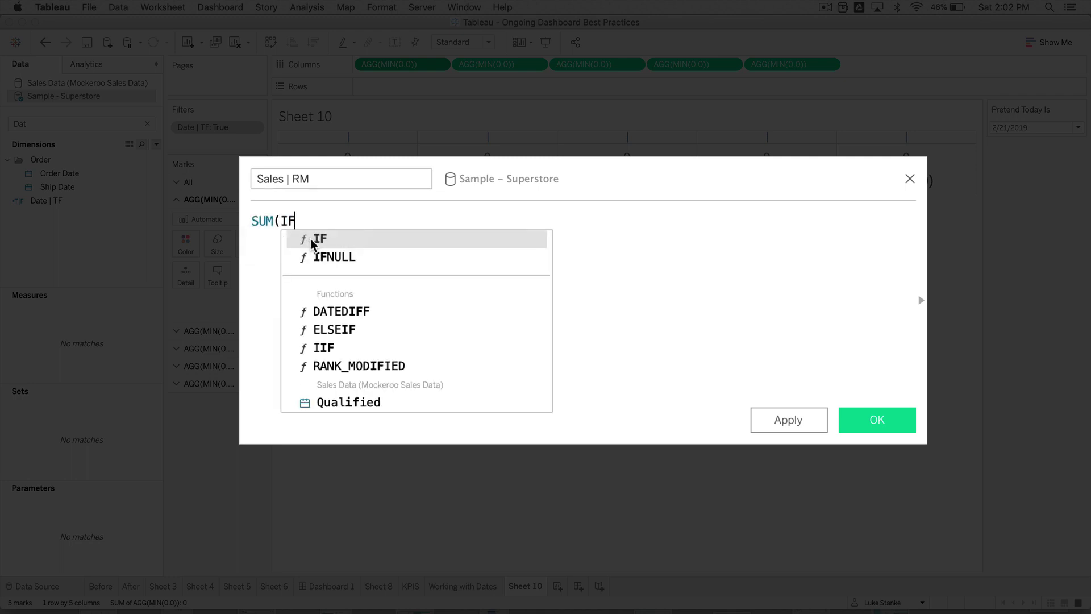
key(BackSpace)
key(BackSpace)
key(Return)
key(Tab)
Step: Enter IF [Most Recent Full Month] THEN [Sales] END inside the SUM and save it
text(IF [Mo)
key(Return)
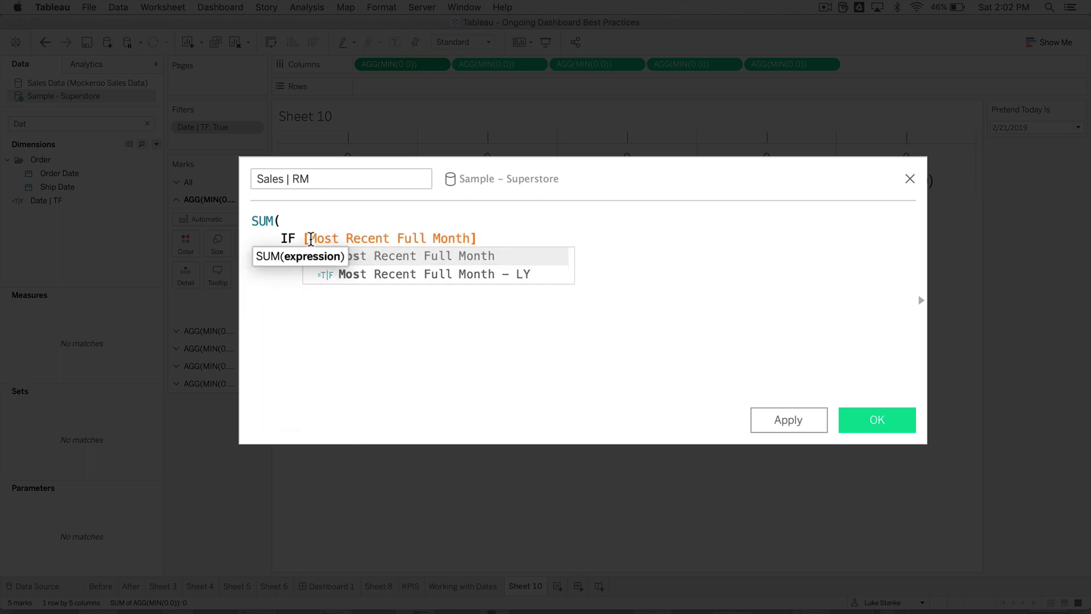
key(Return)
key(Tab)
text(THEN S)
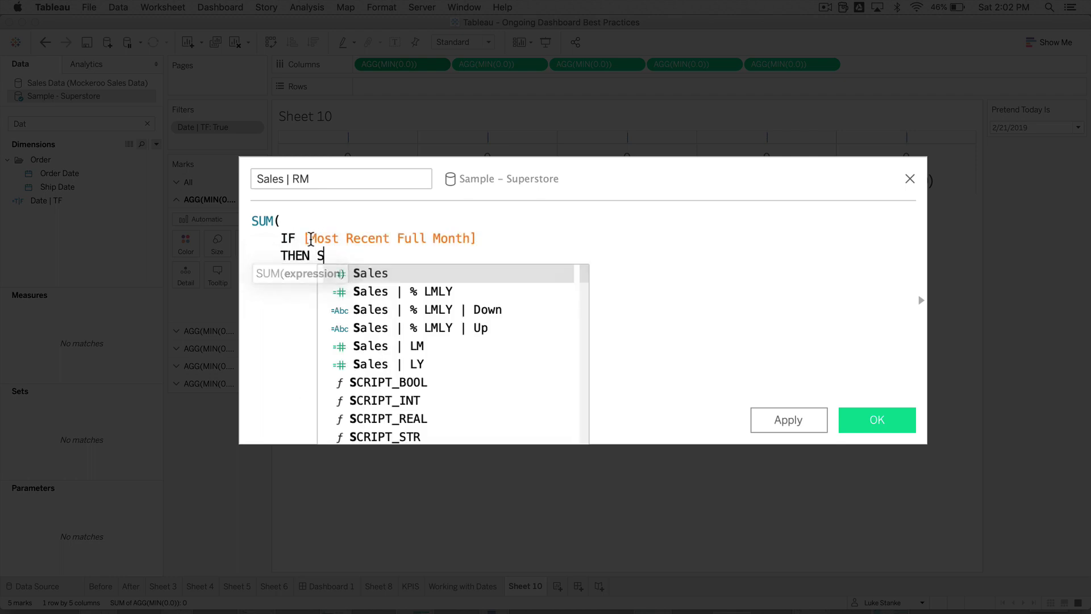
key(BackSpace)
text(Sa)
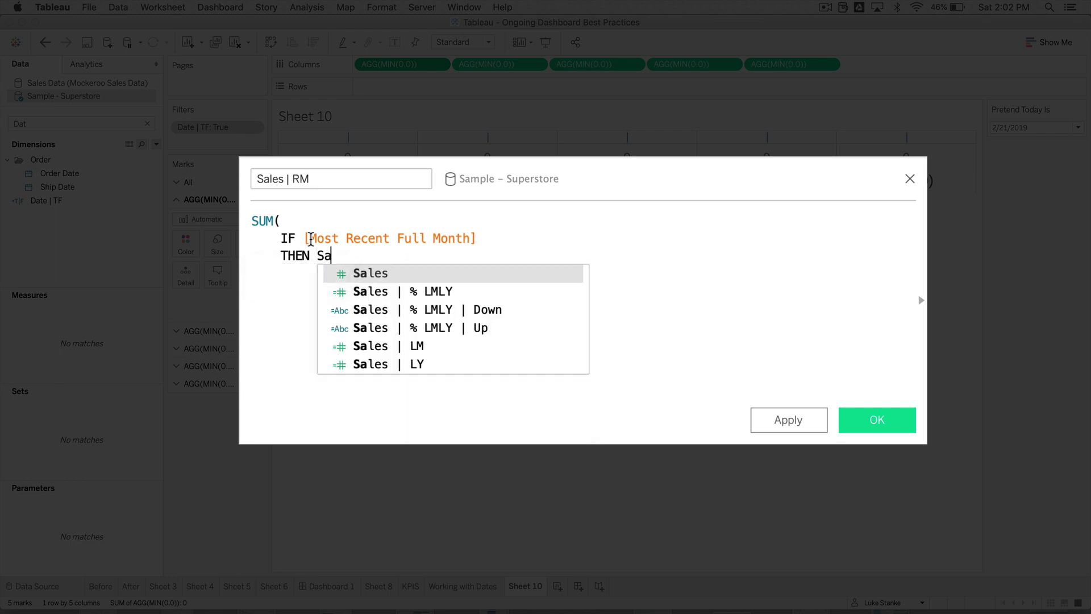
key(Return)
key(Return)
text(END))
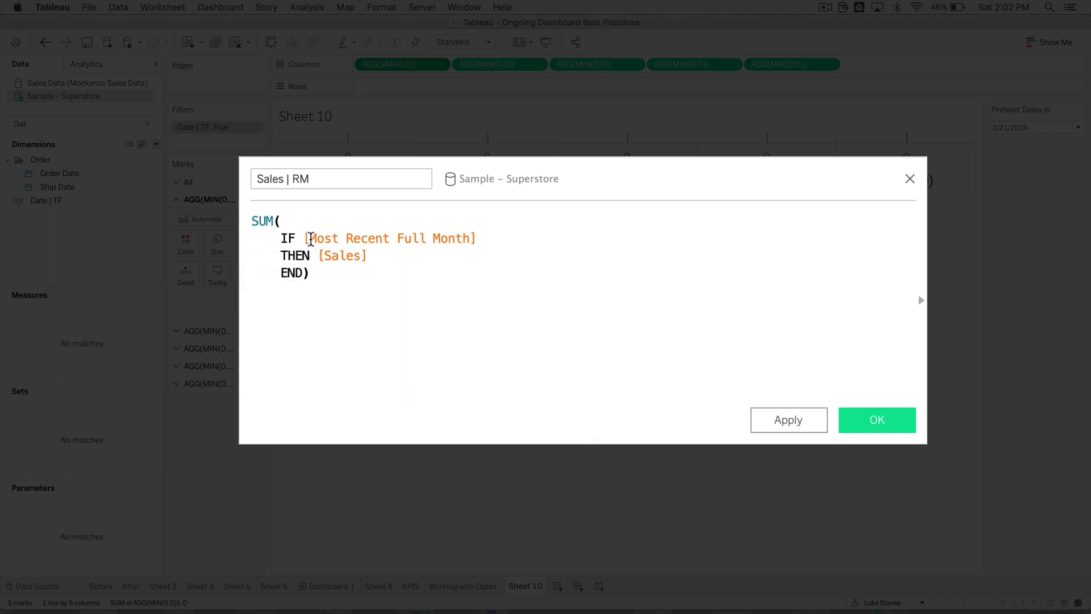
key(BackSpace)
key(Return)
text())
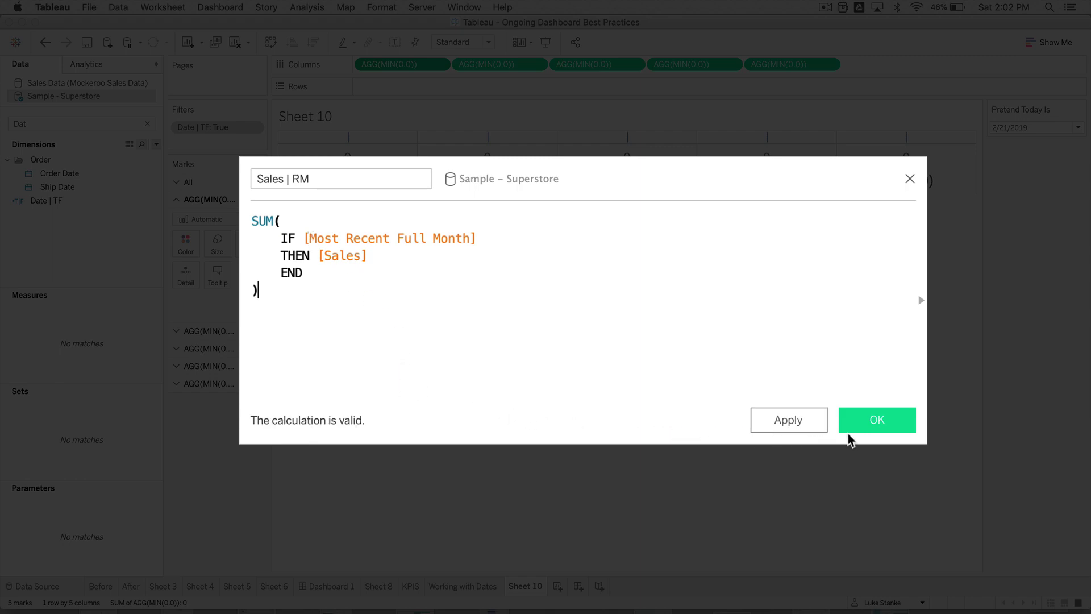
click(879, 421)
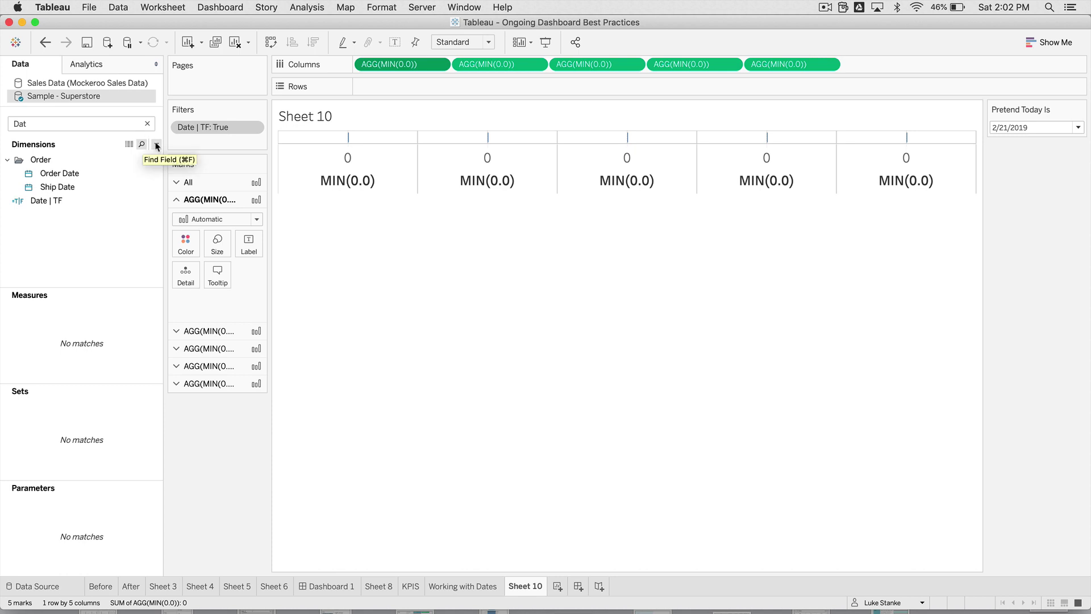
Step: Find Sales | RM via an 'rm' search and put it on the first placeholder's Label
double_click(120, 124)
text(rm)
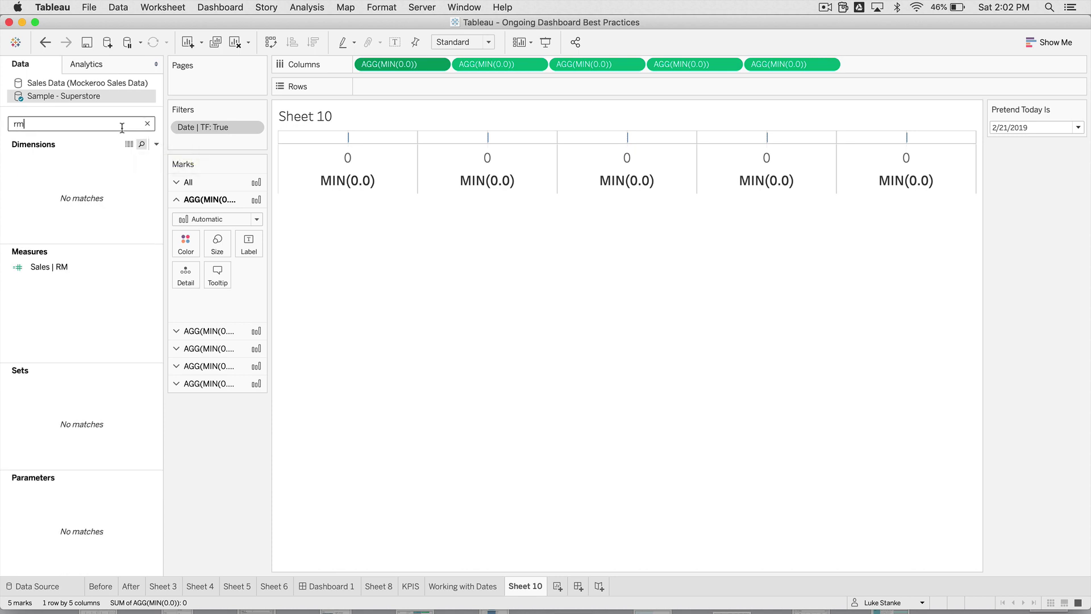
click(66, 266)
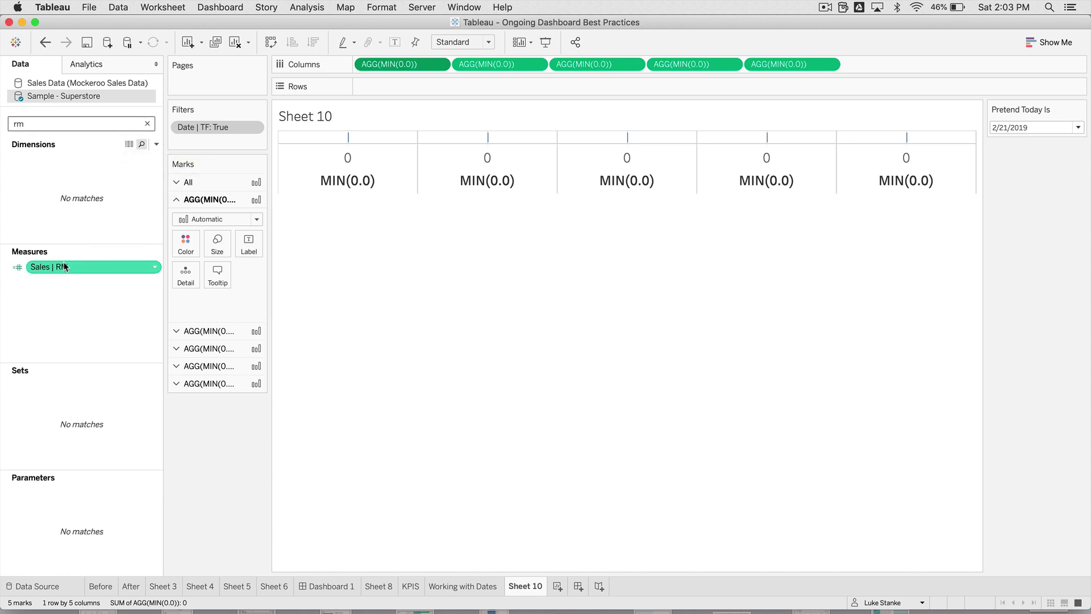
drag(65, 266, 242, 244)
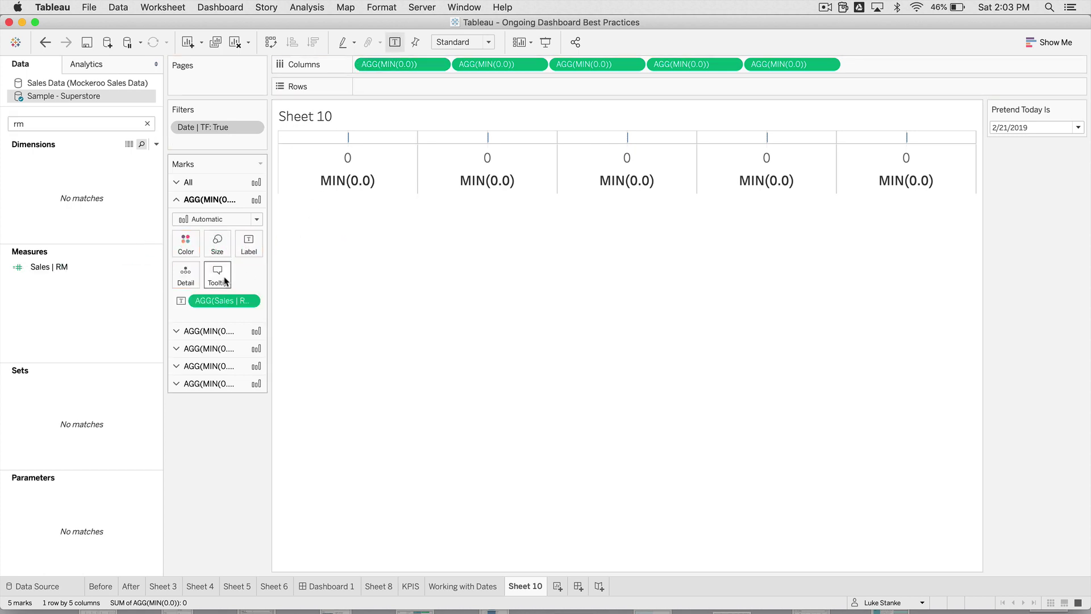
Step: Fit Sheet 10 to Entire View and change the first mark type to Text
click(454, 43)
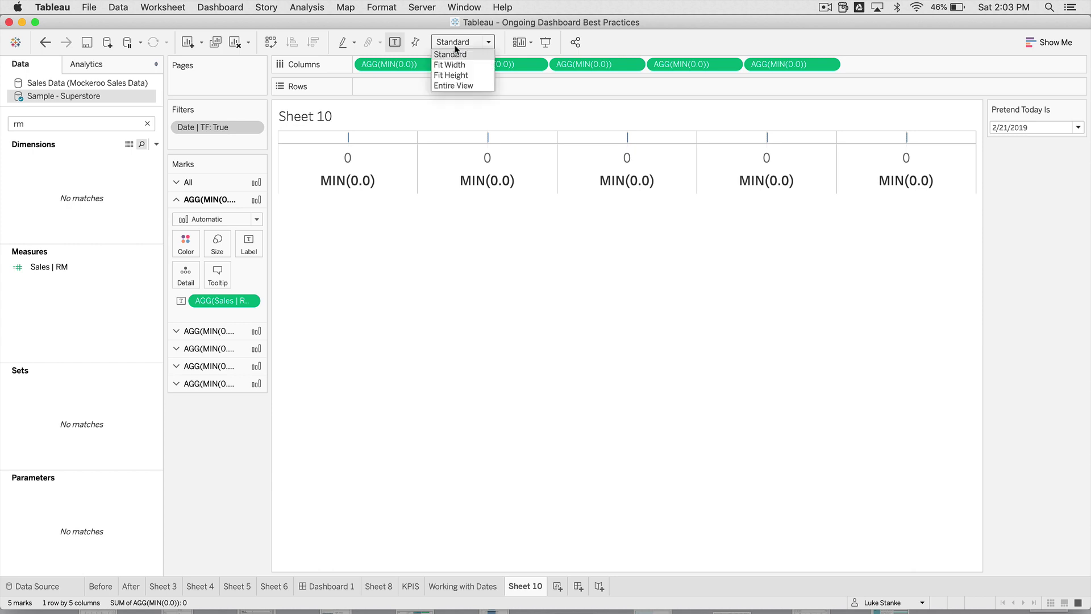
click(458, 85)
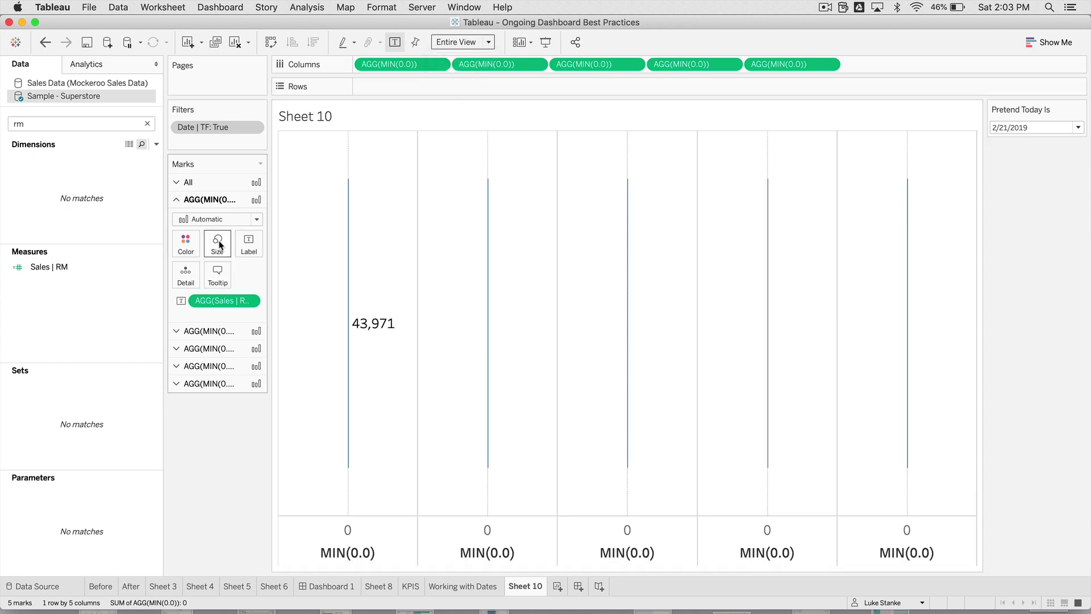
click(249, 245)
click(214, 220)
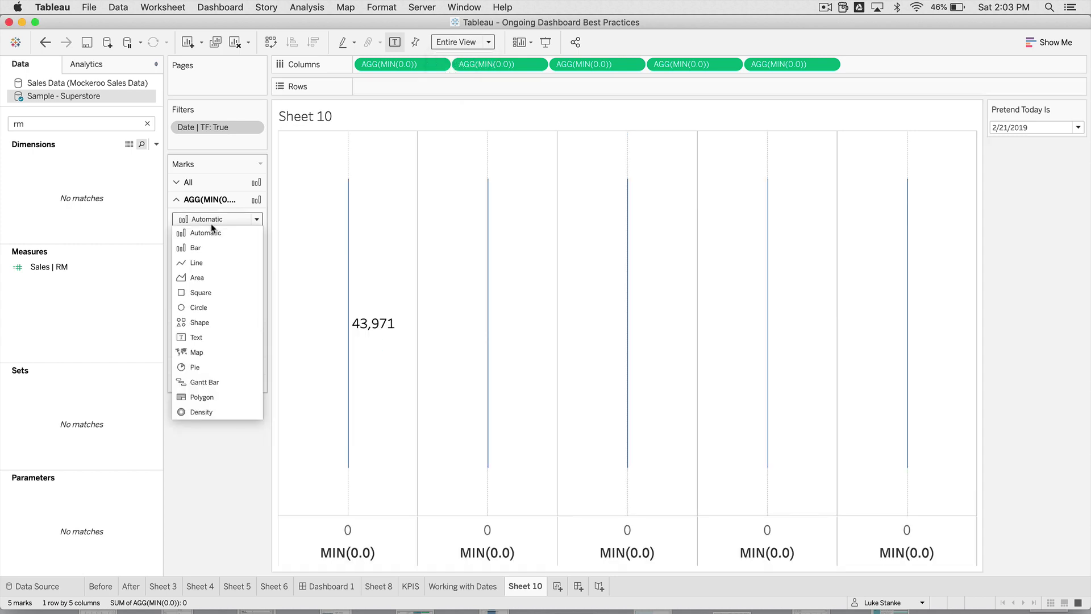
click(214, 338)
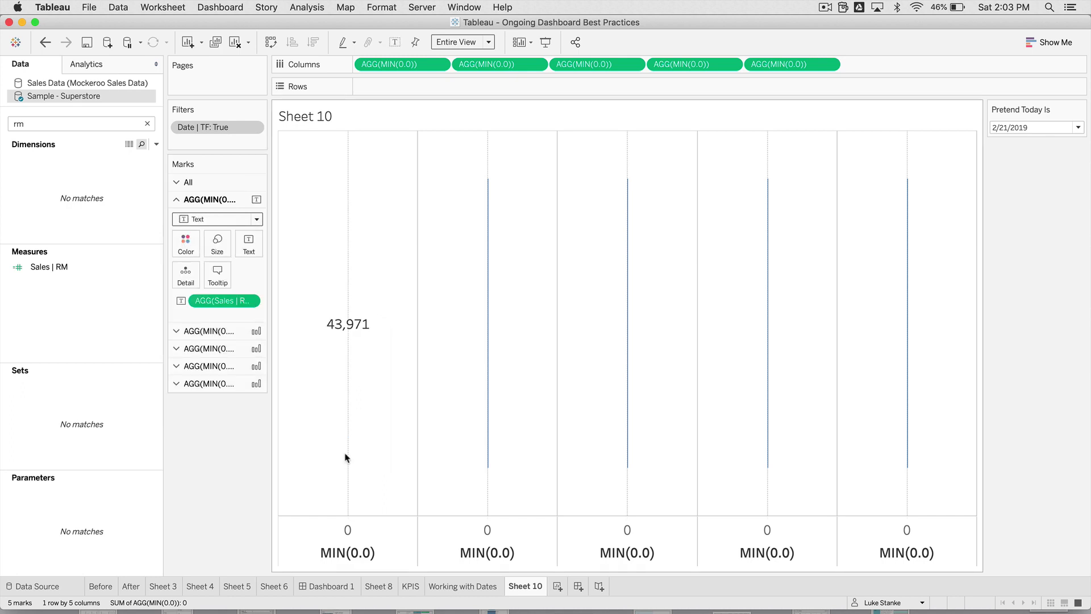
Step: Compare Sheet 10 against the KPIS sheet, then start a new calculated field
click(410, 586)
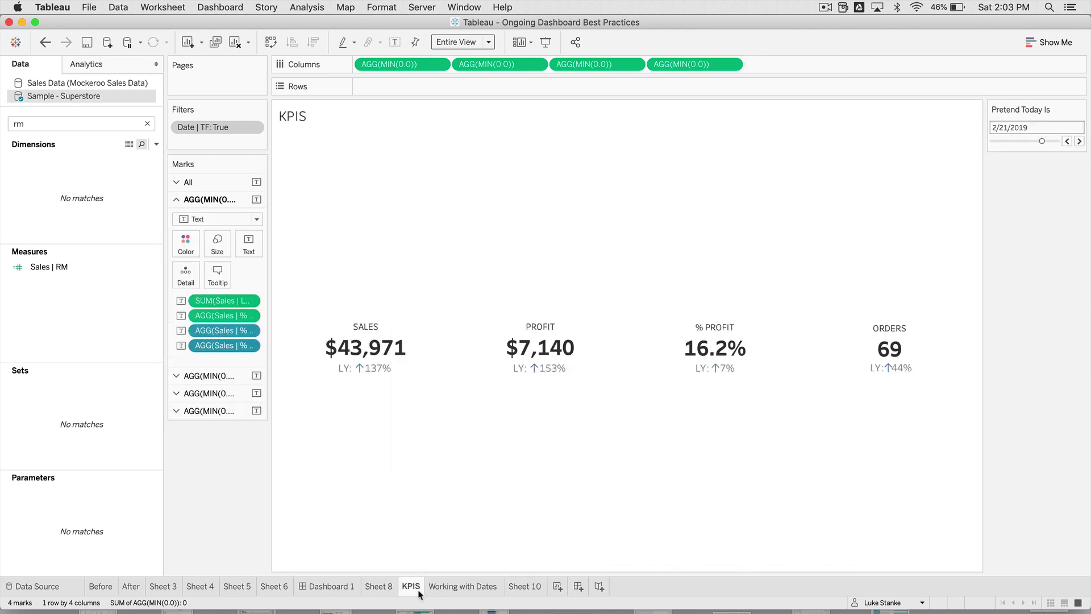
click(524, 585)
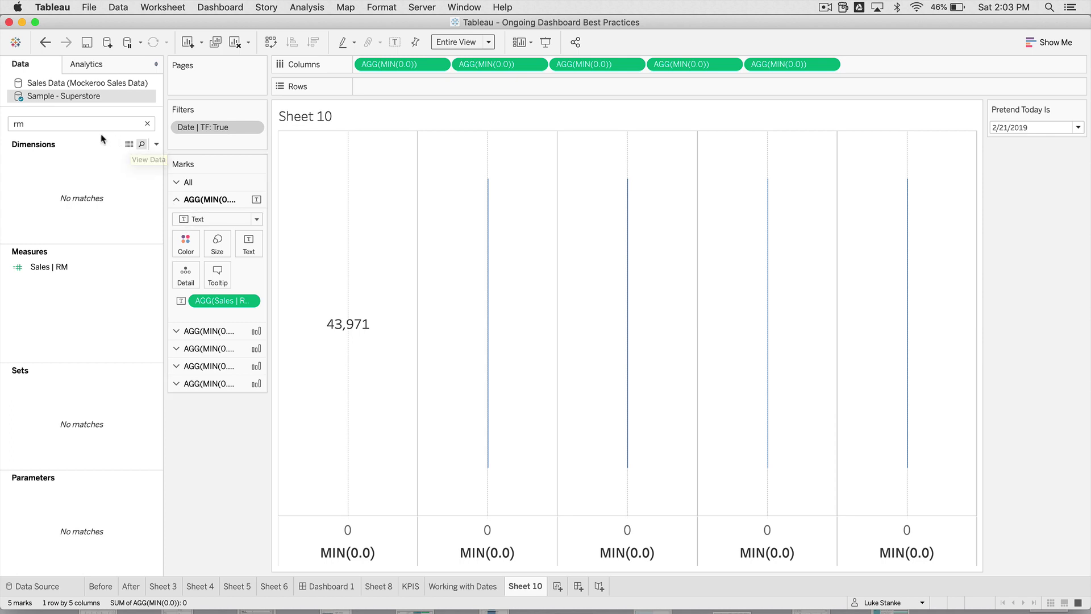
click(157, 144)
click(146, 158)
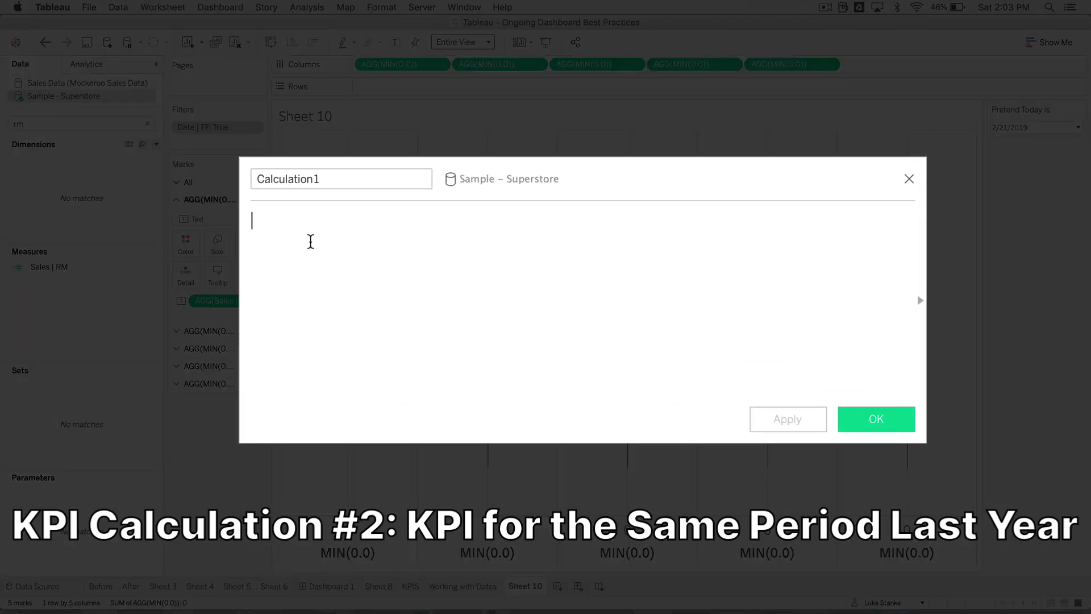
Step: Name the new calculation 'Sales | STLY' and begin a SUM( formula
double_click(299, 179)
text(Sales |)
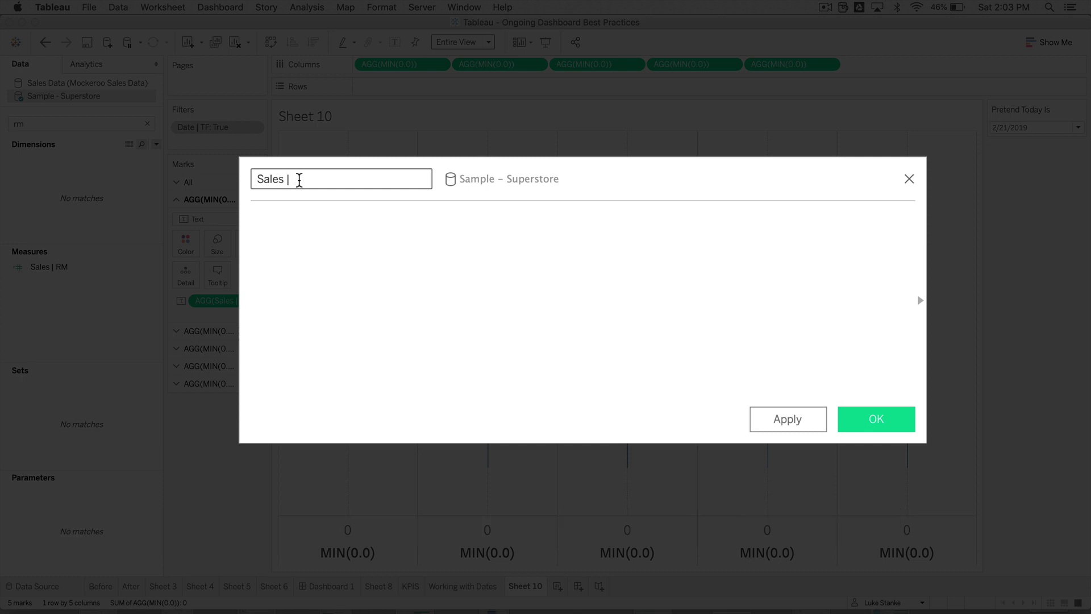
text( STLY)
click(335, 227)
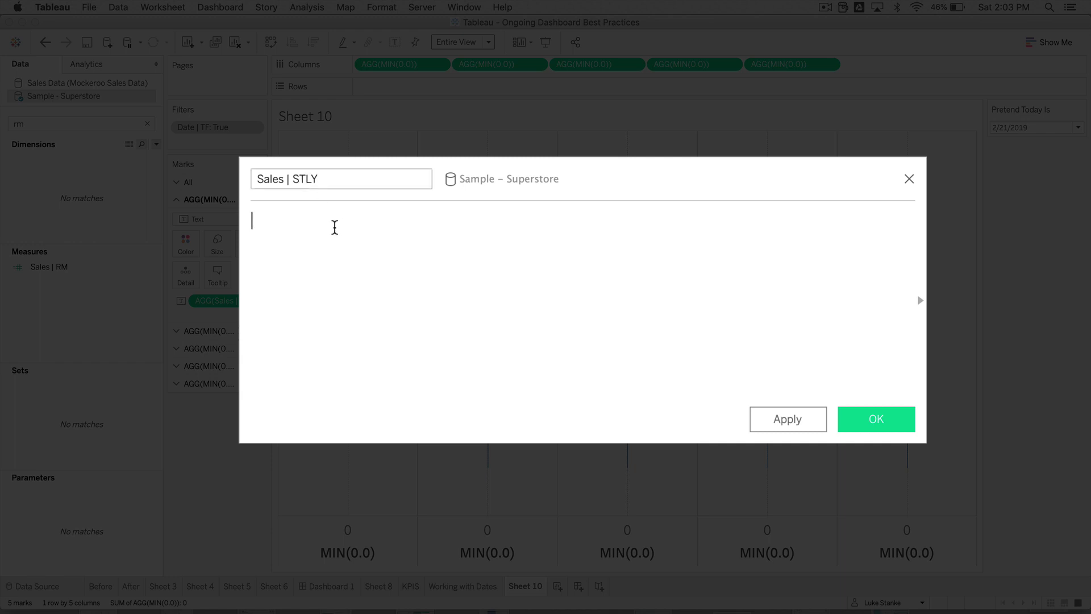
text(SUM()
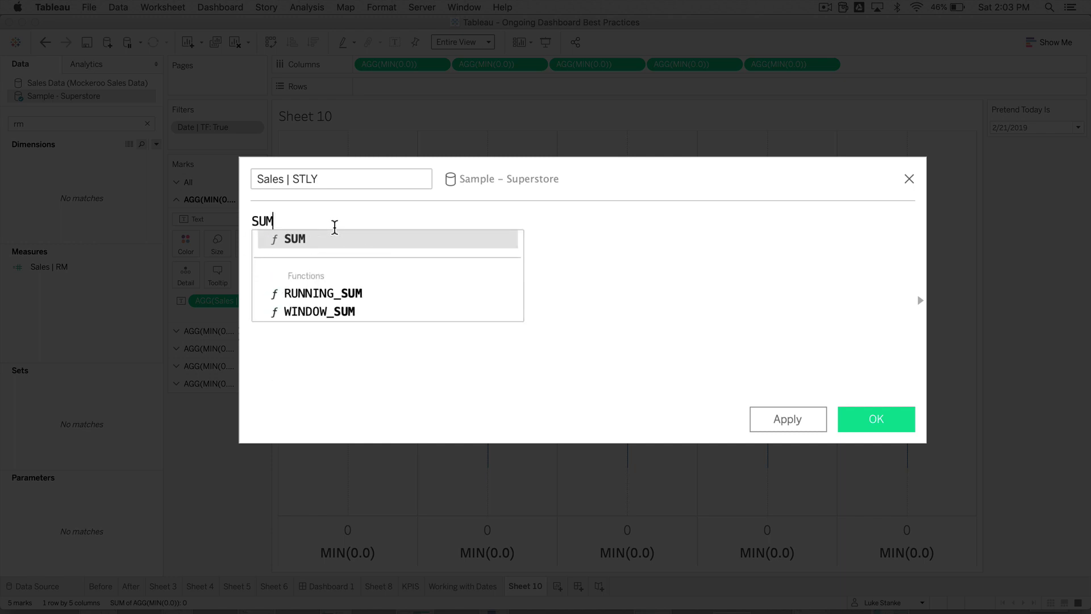
key(Return)
Step: Enter IF [Most Recent Full Month - LY] THEN [Sales] END inside the SUM and save
text(IF mos)
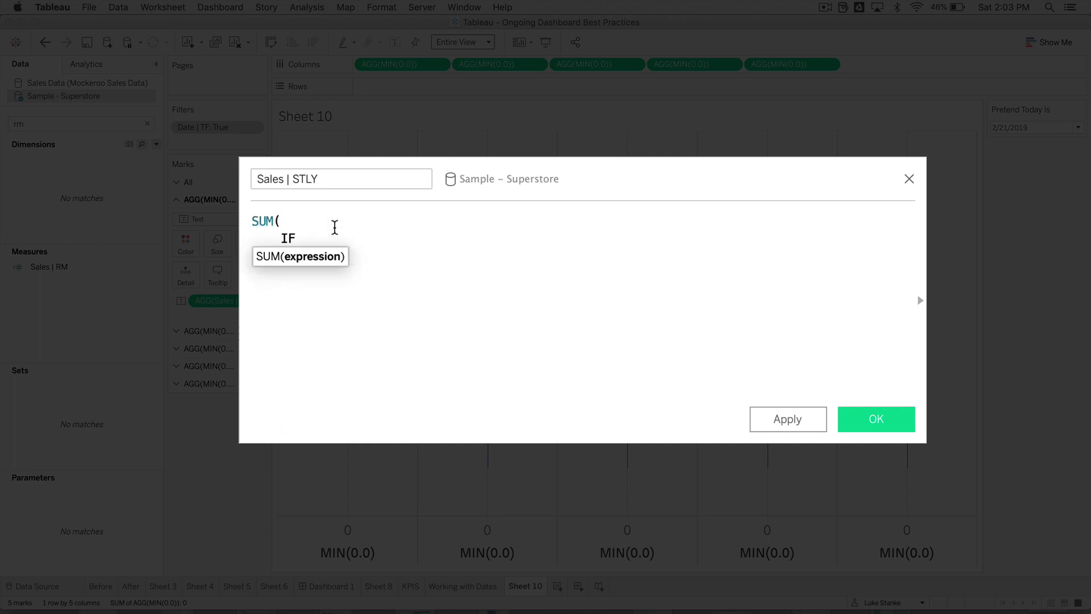
key(Down)
key(Return)
key(Return)
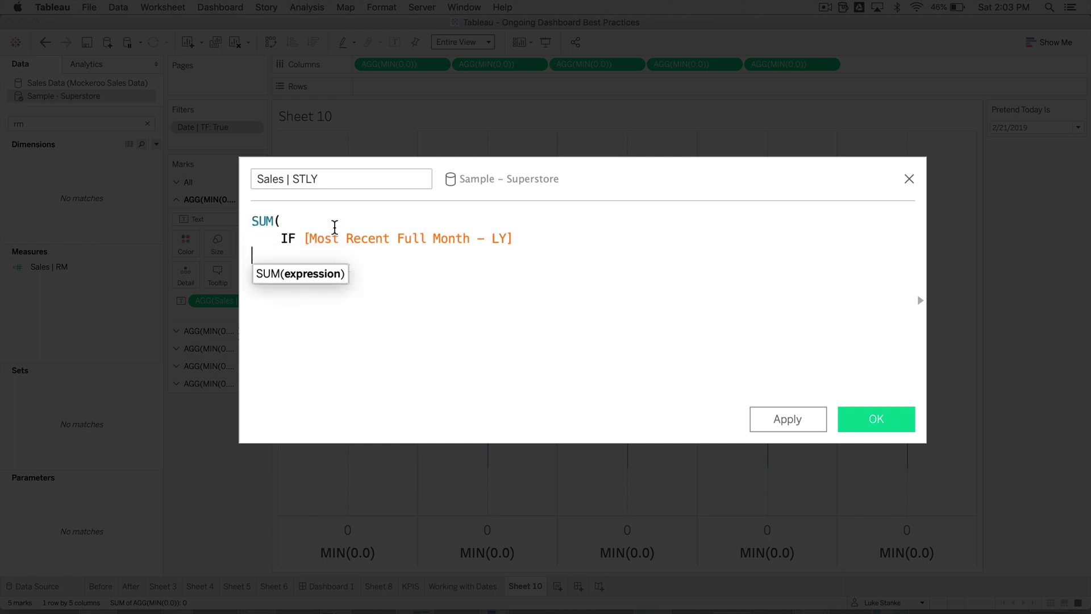
text(THEN)
key(BackSpace)
text(N [Sa)
key(Return)
key(Return)
text(END)
key(Return)
text())
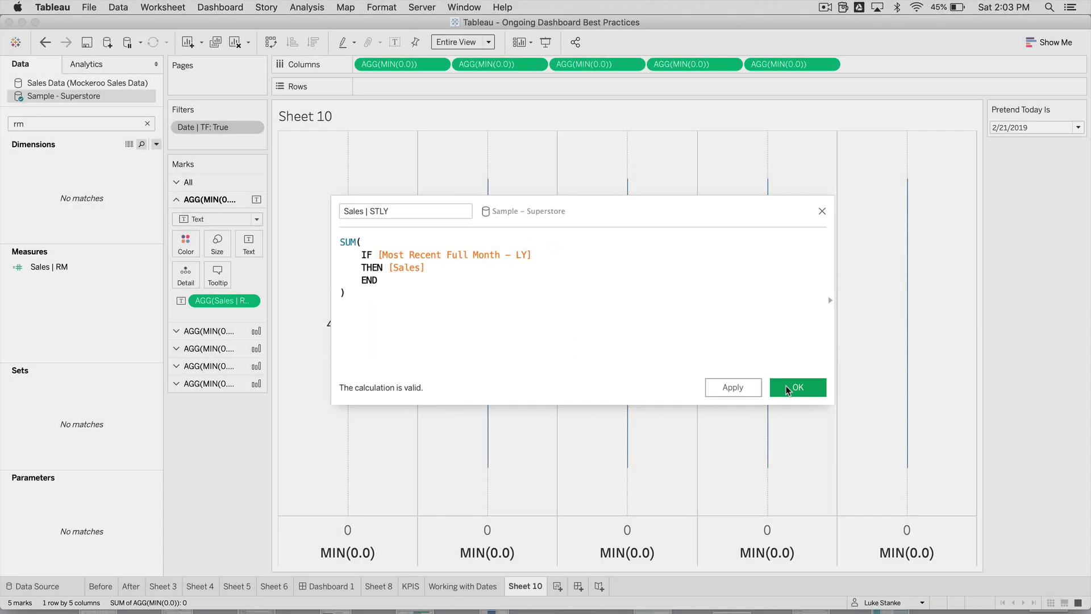
click(854, 424)
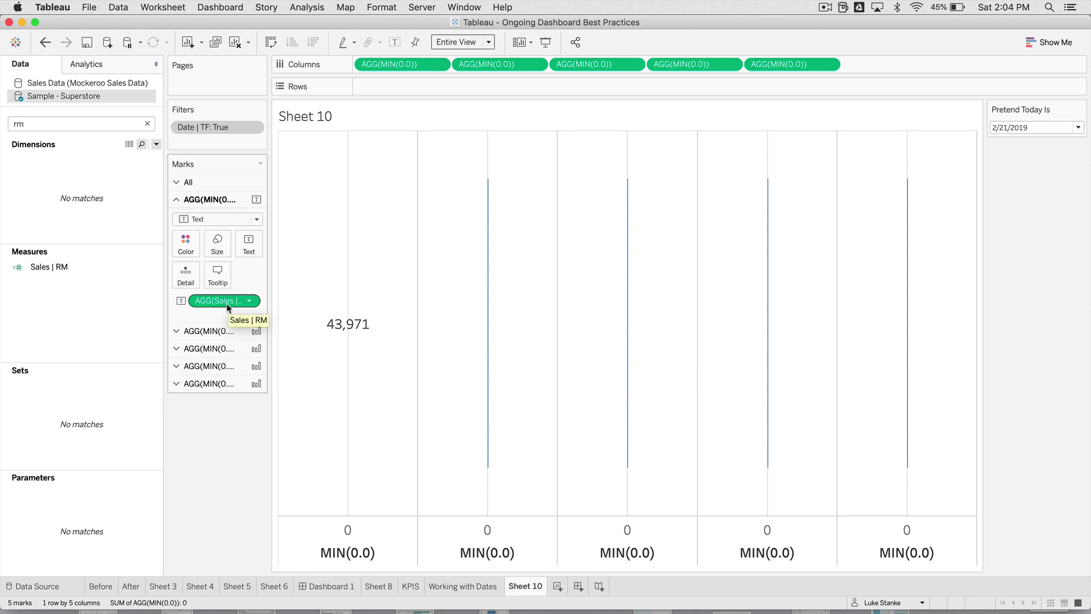
Step: Start a new calculated field with [Sales | RM] - [Sales | STLY]
click(156, 144)
click(151, 158)
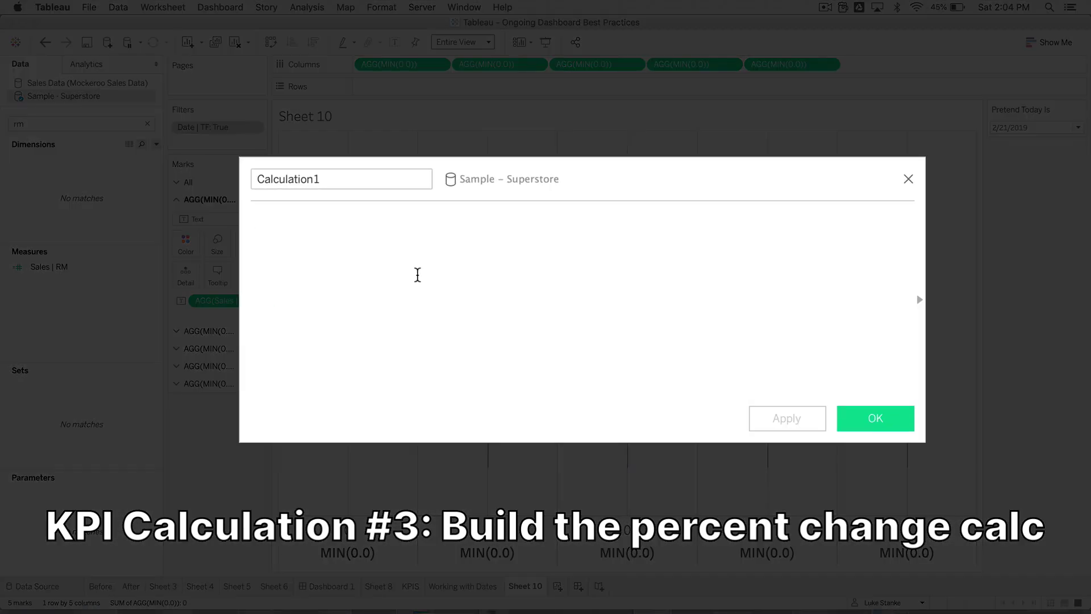
text(Sal)
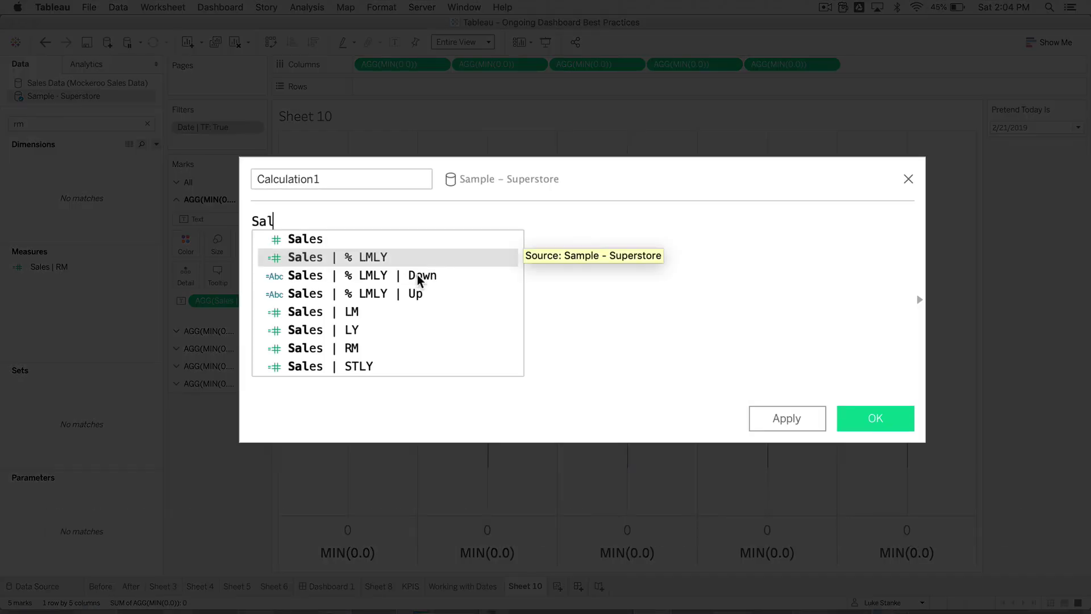
key(Down)
key(Down)
key(Down)
key(Down)
key(Return)
text(- )
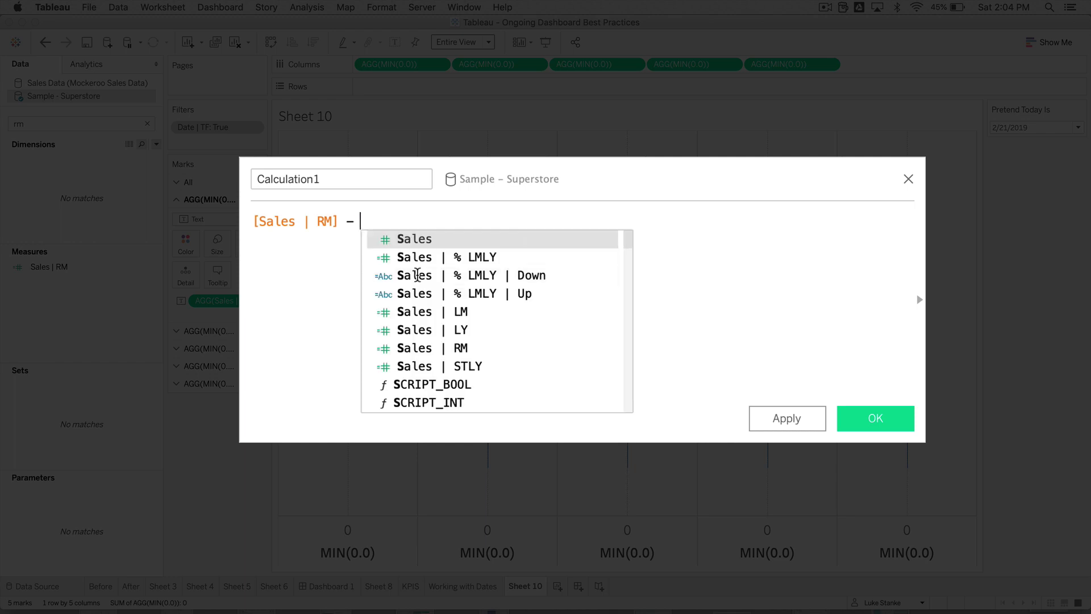
text(Sak)
key(BackSpace)
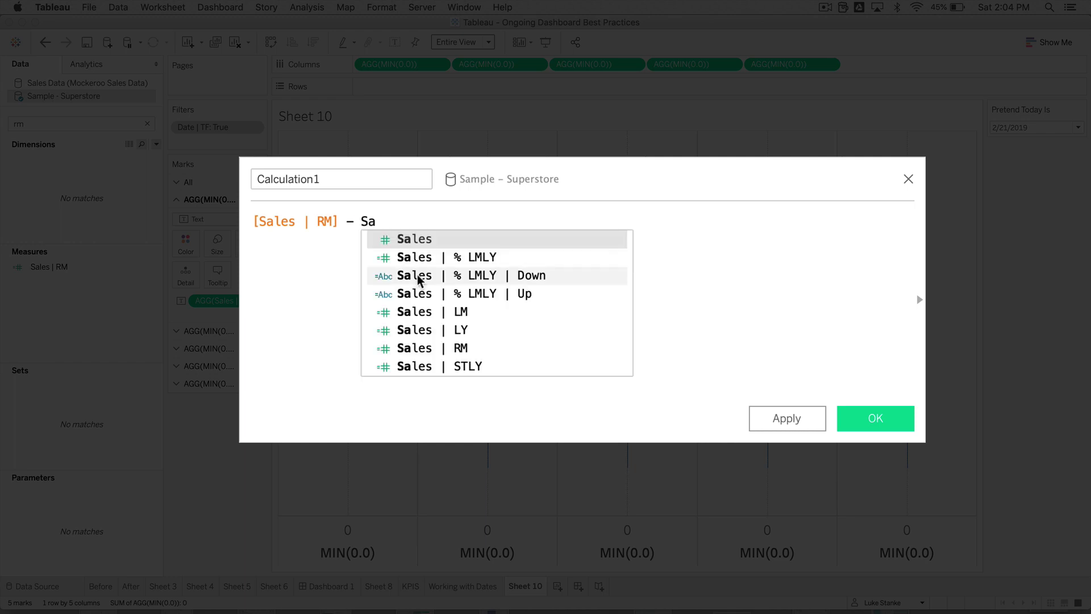
key(Down)
key(Down)
key(Down)
key(Down)
key(Down)
key(Down)
key(Down)
key(Return)
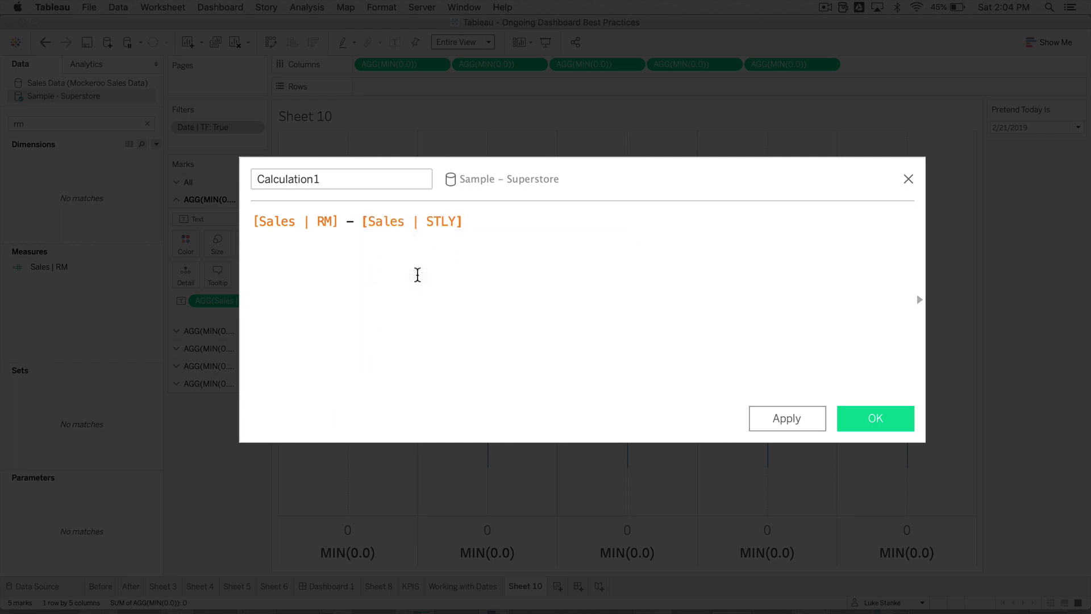
Step: Wrap the difference in parentheses and divide it by [Sales | STLY]
key(super+Left)
text(()
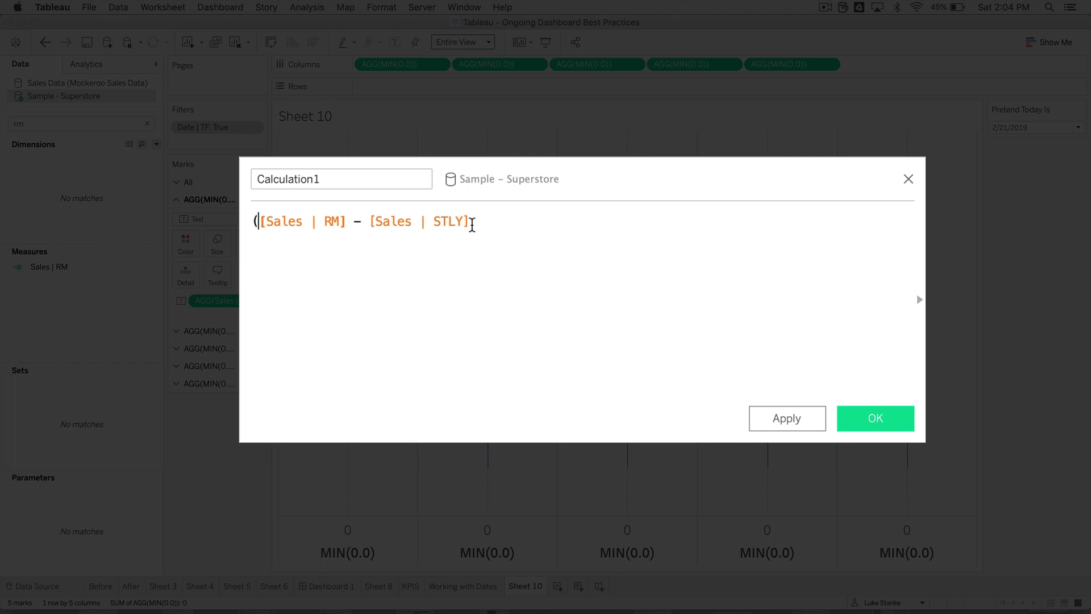
key(super+Right)
text()/stl)
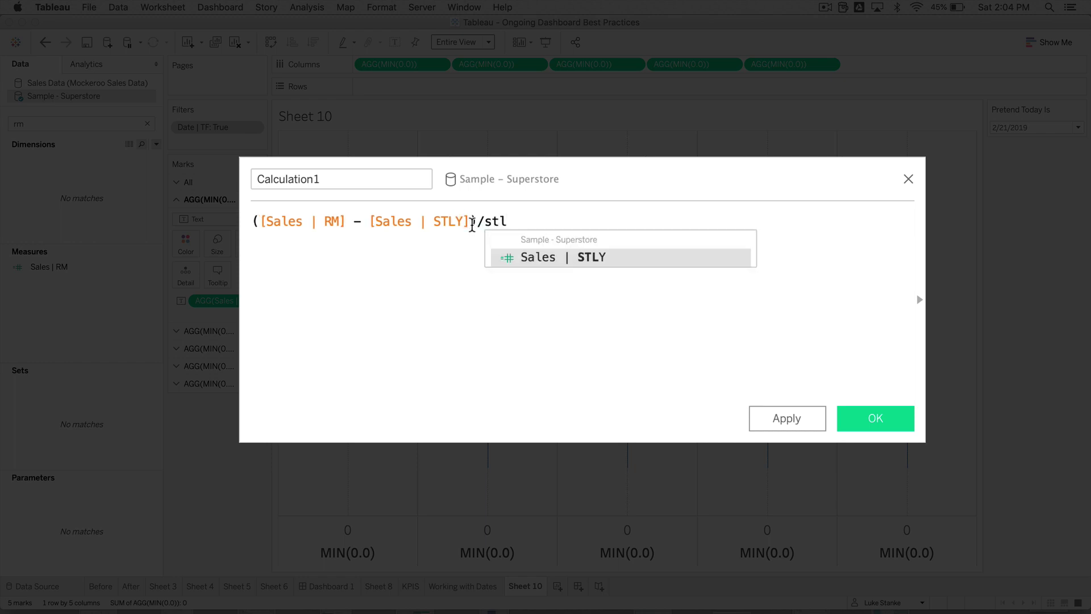
key(Return)
Step: Name the calculation 'Sales | % Change' and save it
double_click(288, 177)
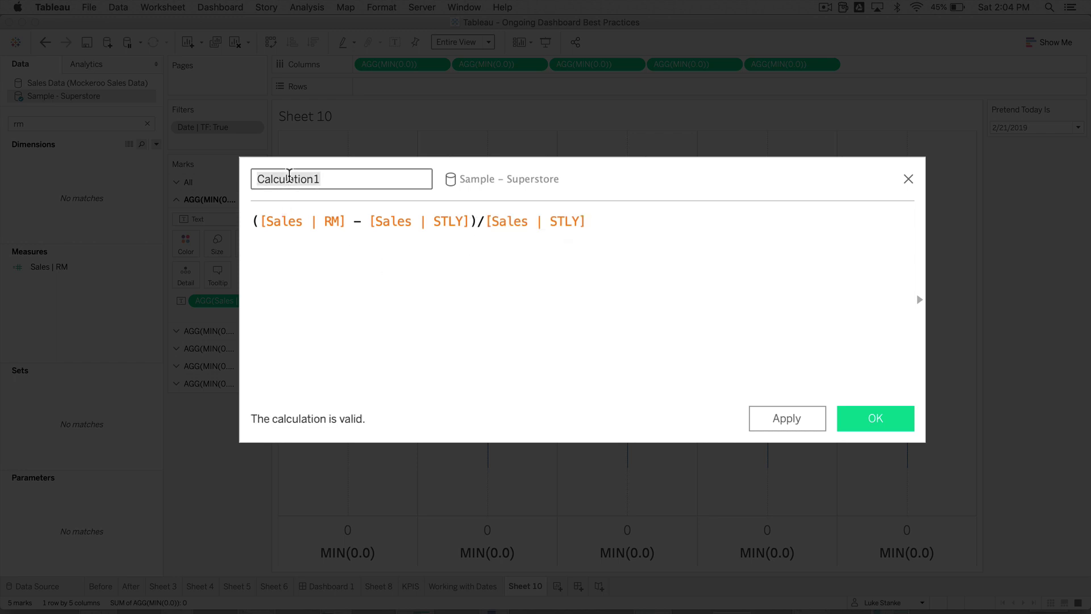
text(Sales)
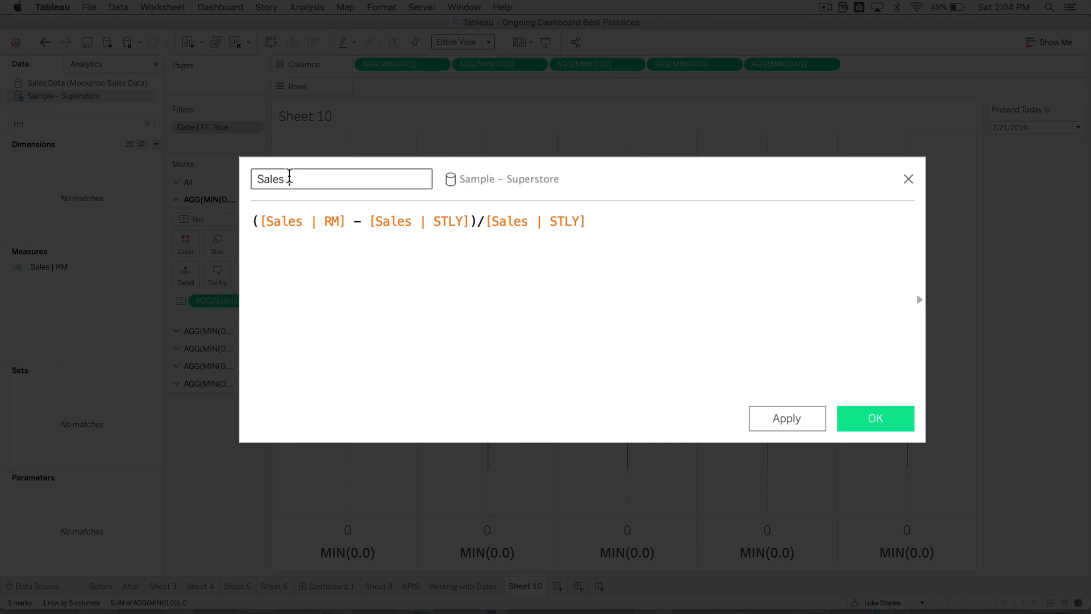
text( |%Change)
key(BackSpace)
key(BackSpace)
text(f)
key(BackSpace)
text(ge)
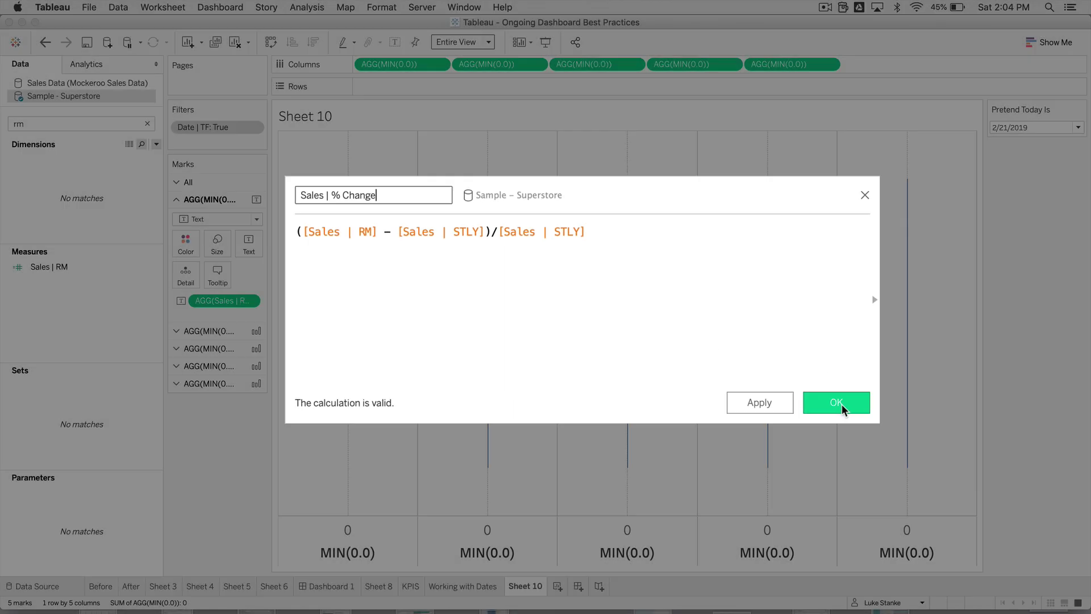
click(841, 404)
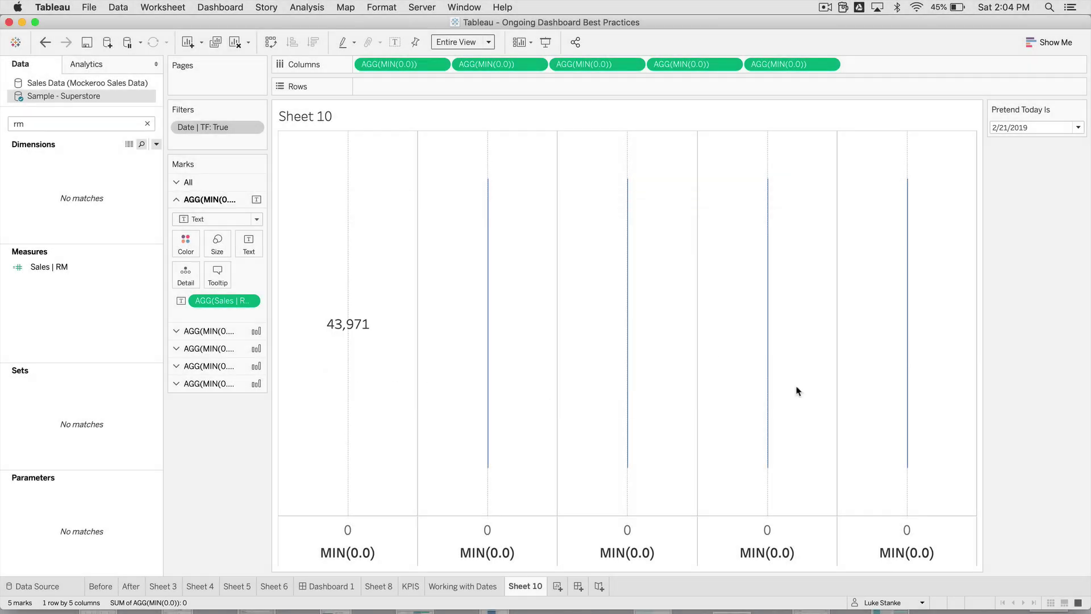
Step: Search '% c' and add Sales | % Change as text on the first mark, showing 1.371
click(76, 116)
key(BackSpace)
key(BackSpace)
text(% c)
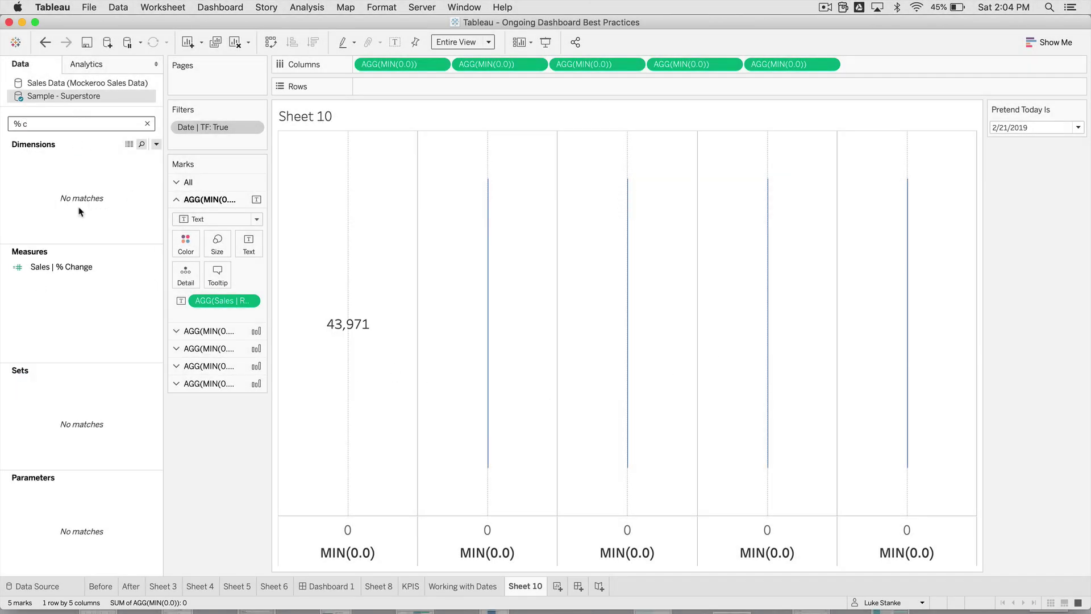
drag(62, 266, 246, 246)
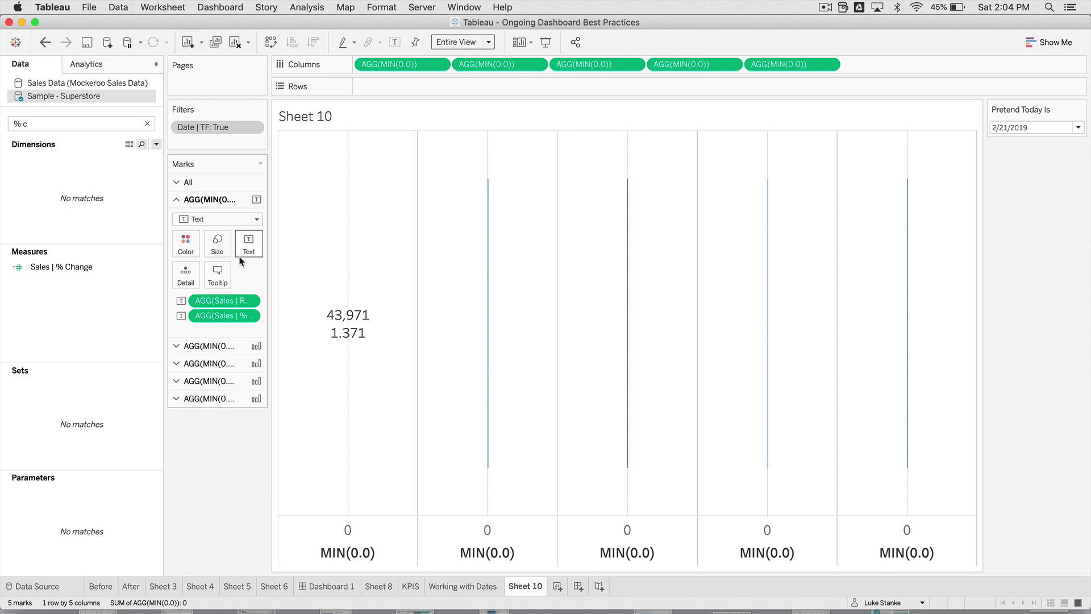
click(121, 267)
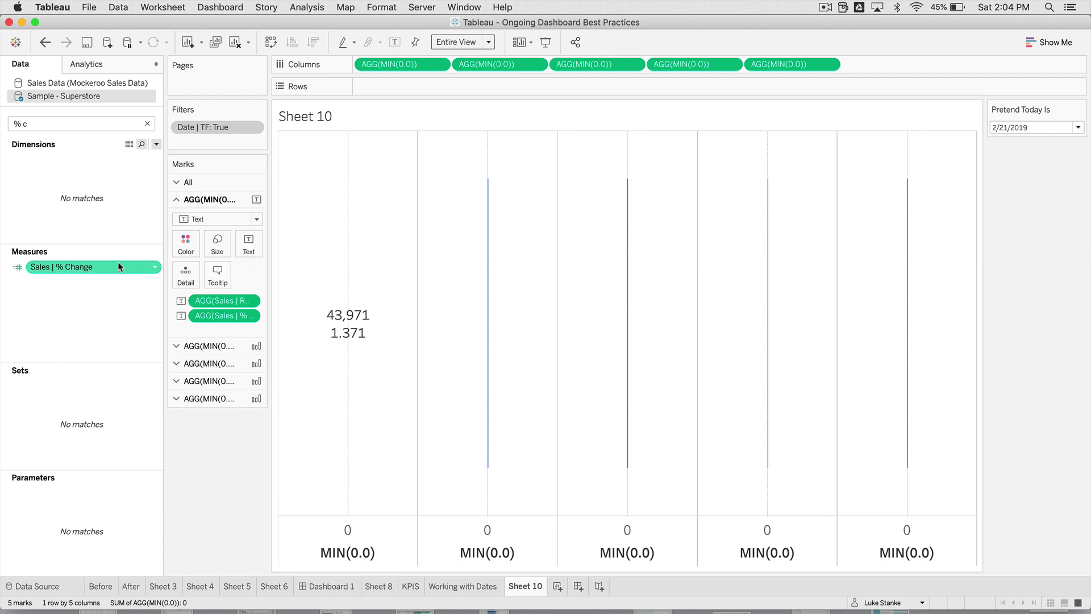
Step: Set Sales | % Change's default number format to custom 0%;0%, dropping the minus sign on negatives
right_click(119, 267)
mouse_move(233, 466)
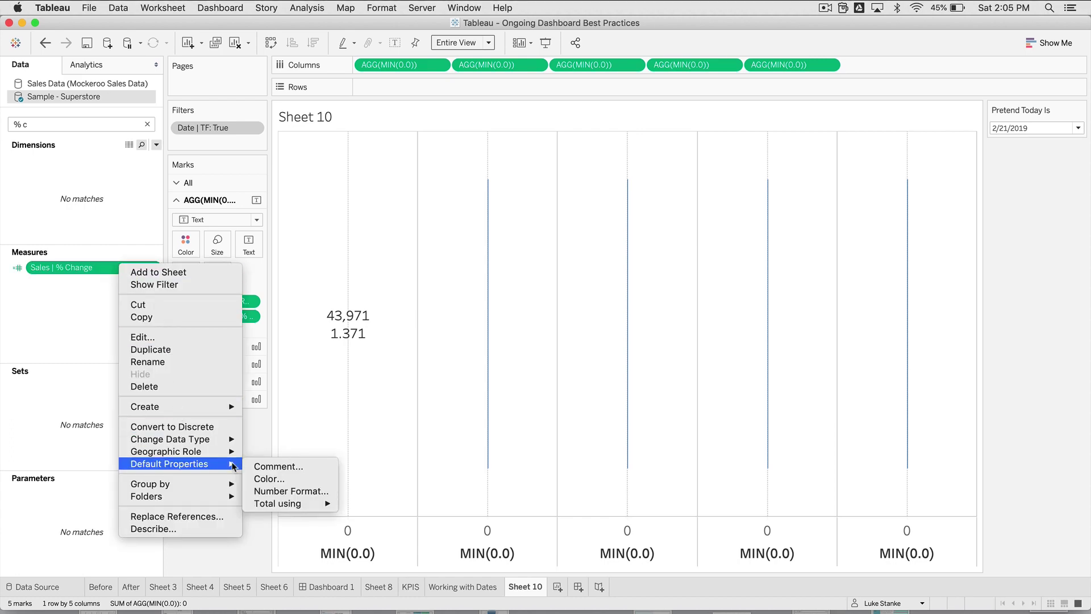
mouse_move(300, 501)
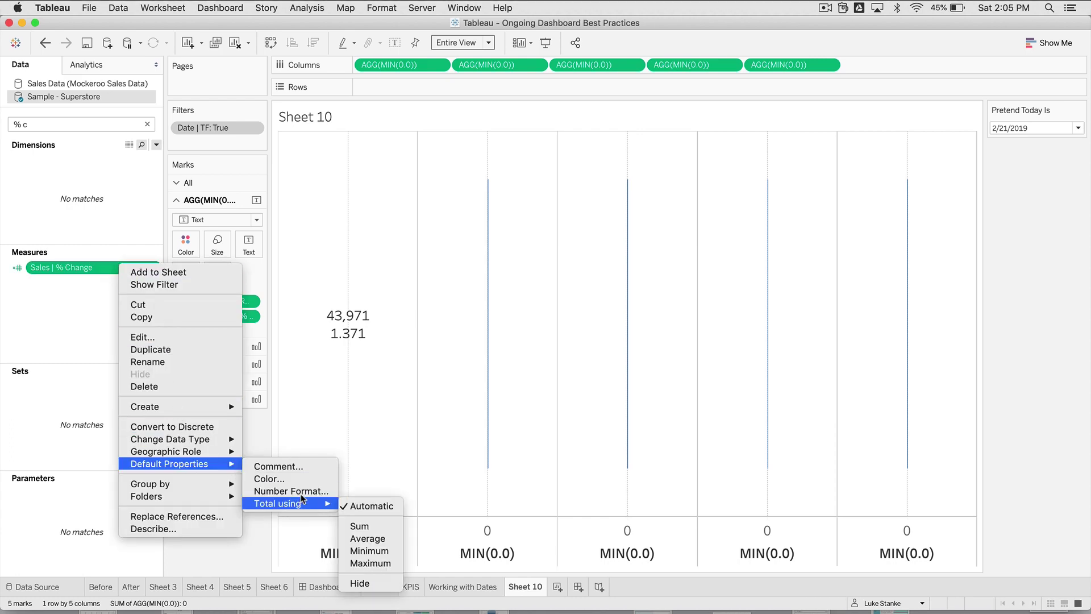
click(301, 490)
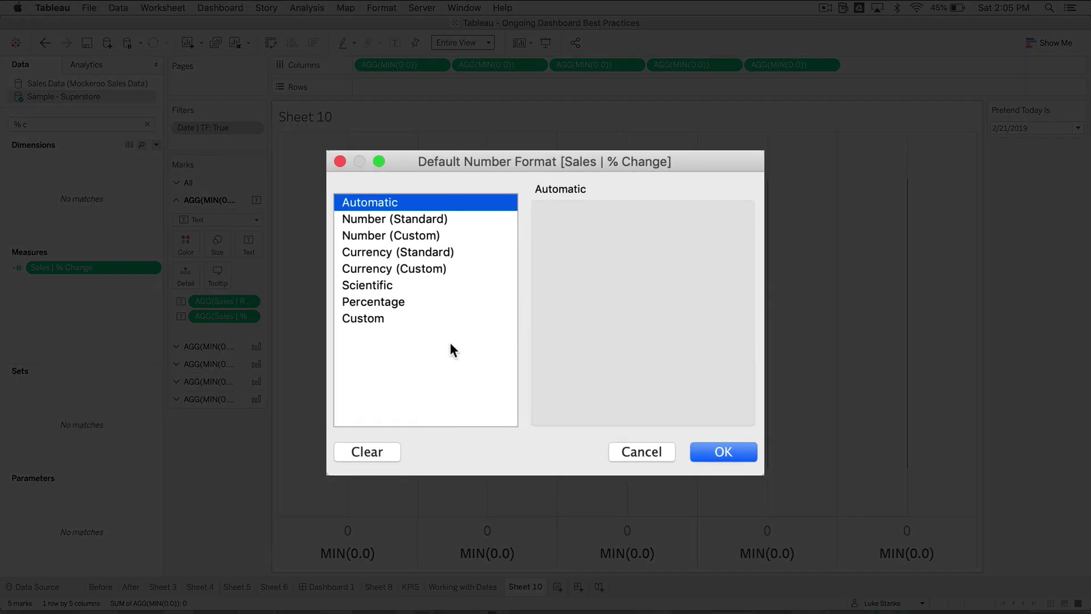
click(400, 300)
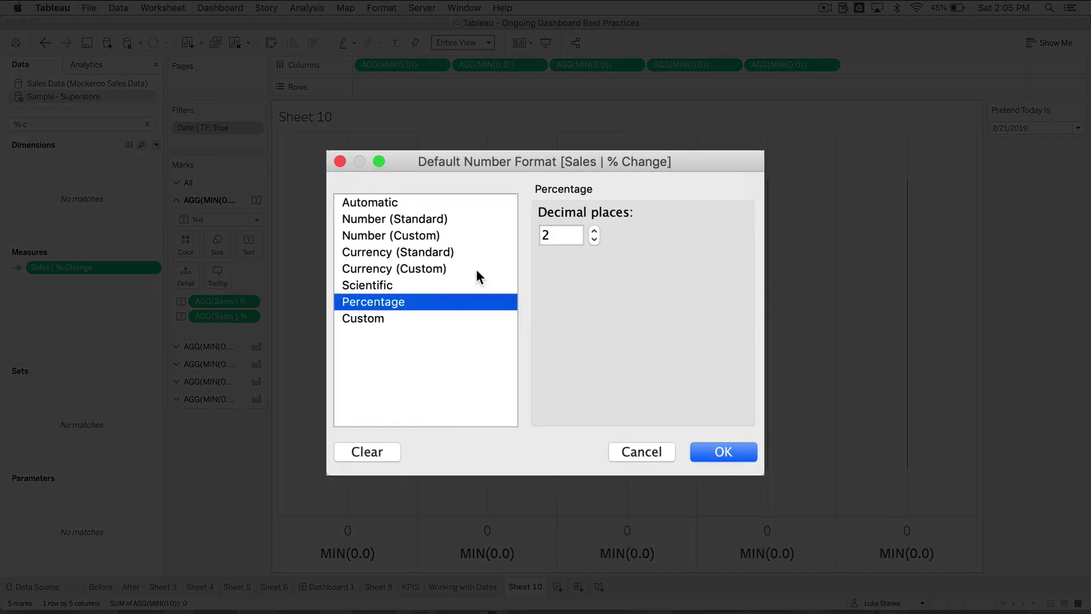
click(596, 235)
click(597, 235)
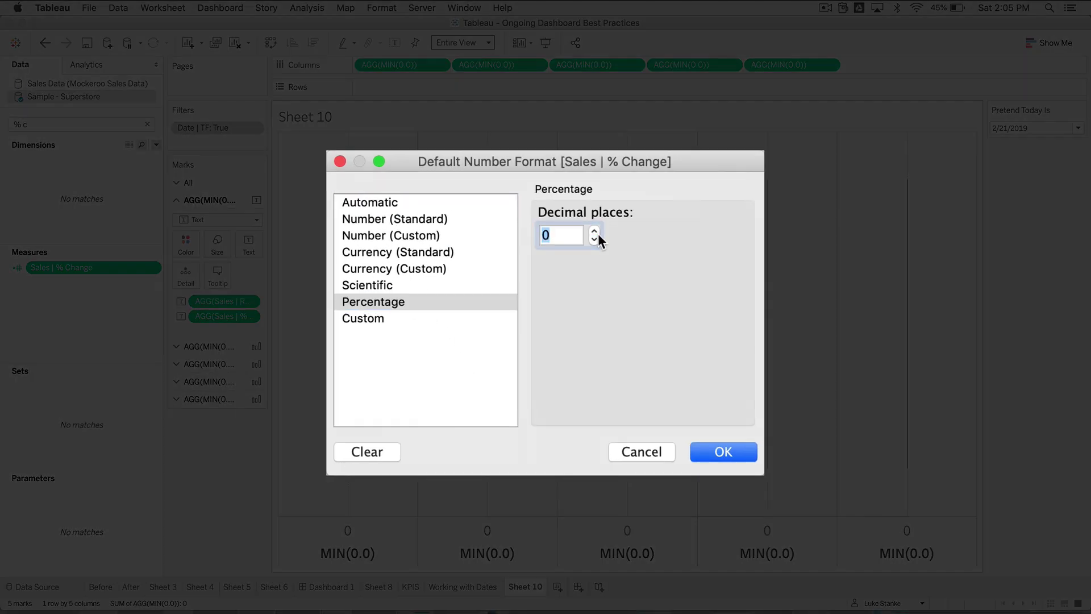
click(427, 320)
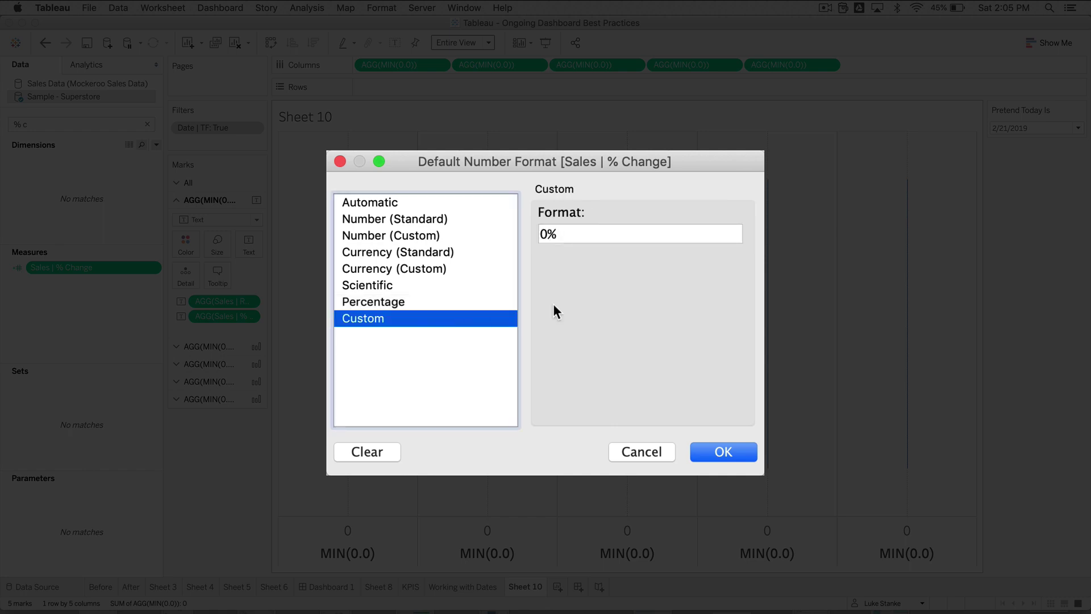
click(602, 231)
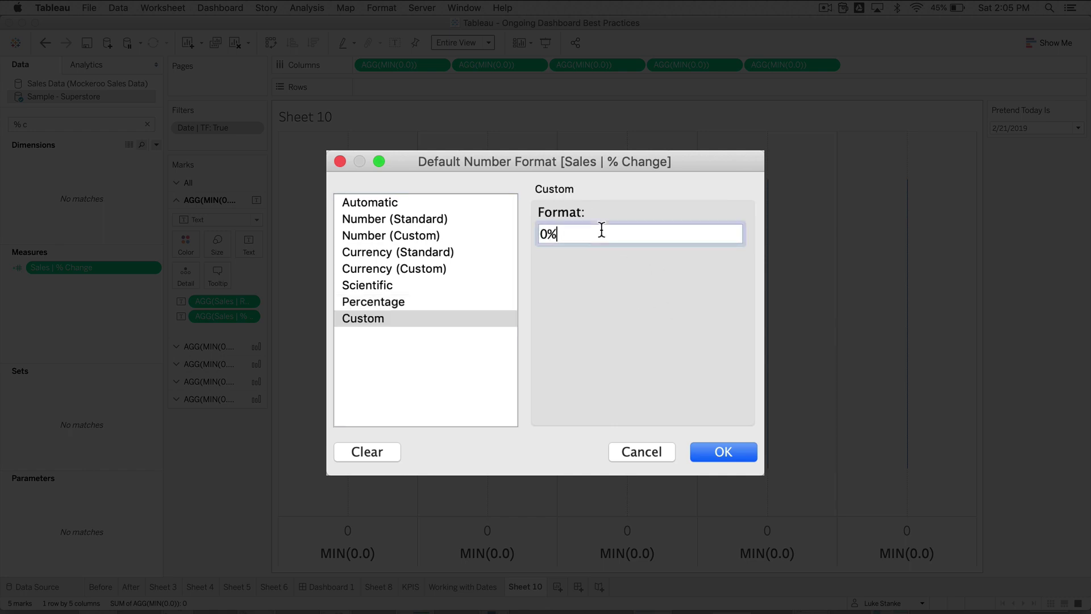
text(;0%)
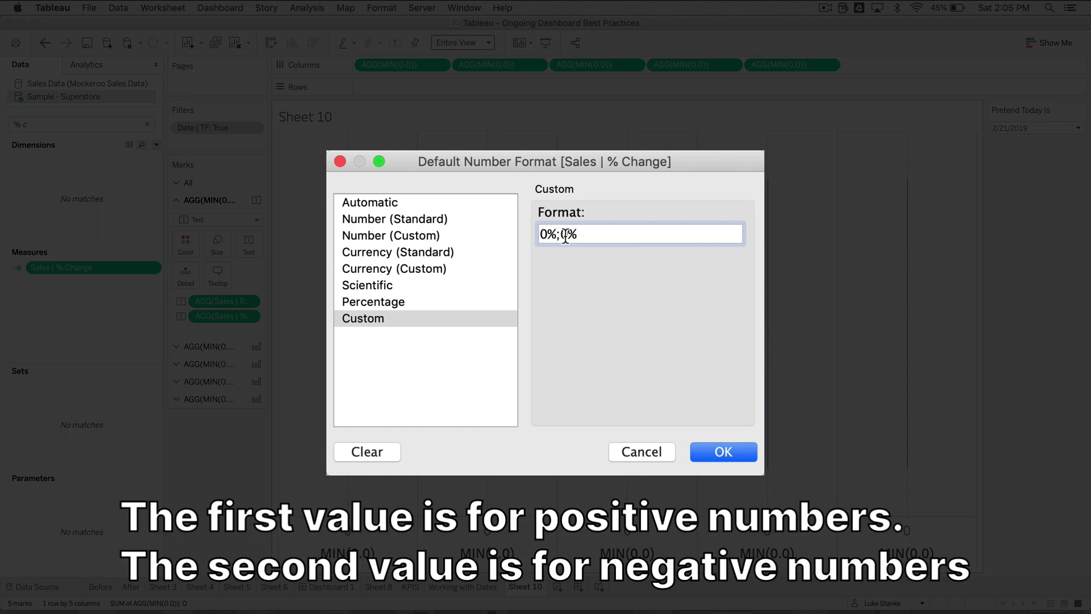
drag(568, 235, 599, 236)
click(601, 237)
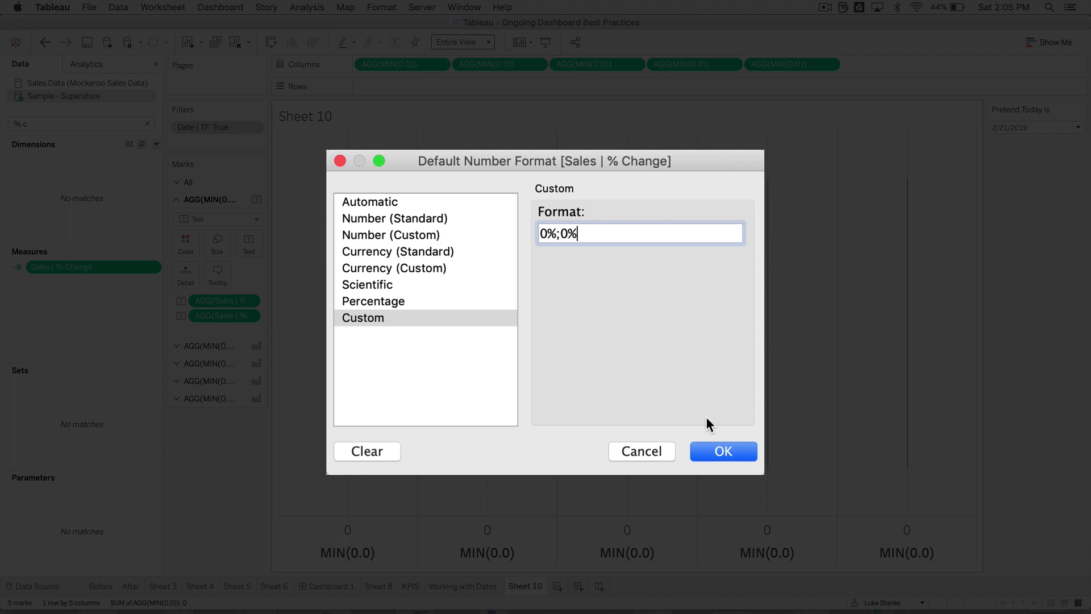
key(Return)
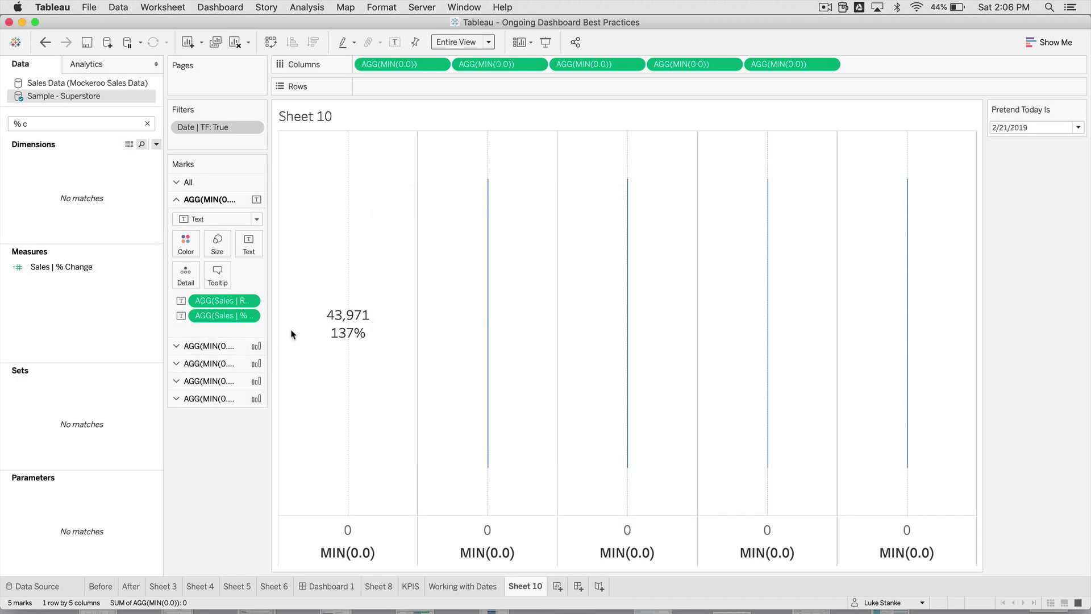
Step: Delete all text from the KPI marks' tooltip and empty the Data pane search box
mouse_move(349, 341)
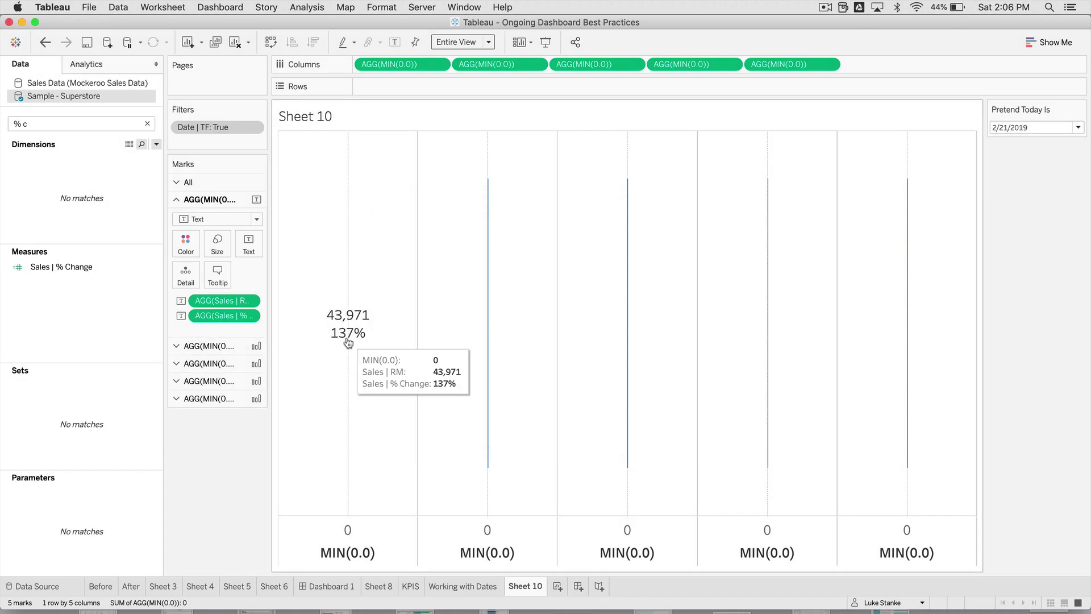
click(221, 283)
click(410, 318)
key(super+a)
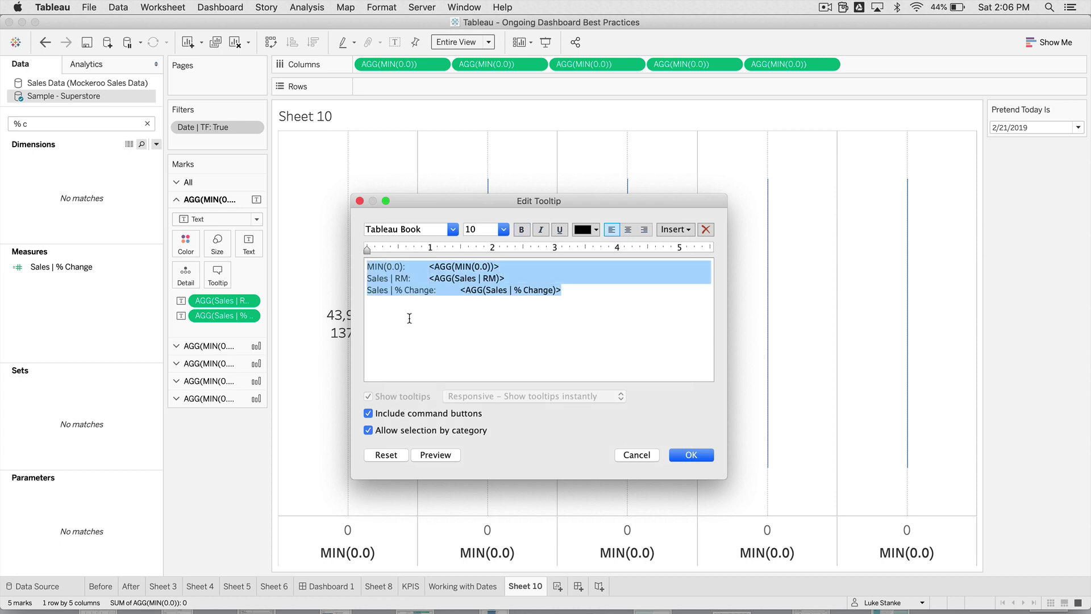
key(BackSpace)
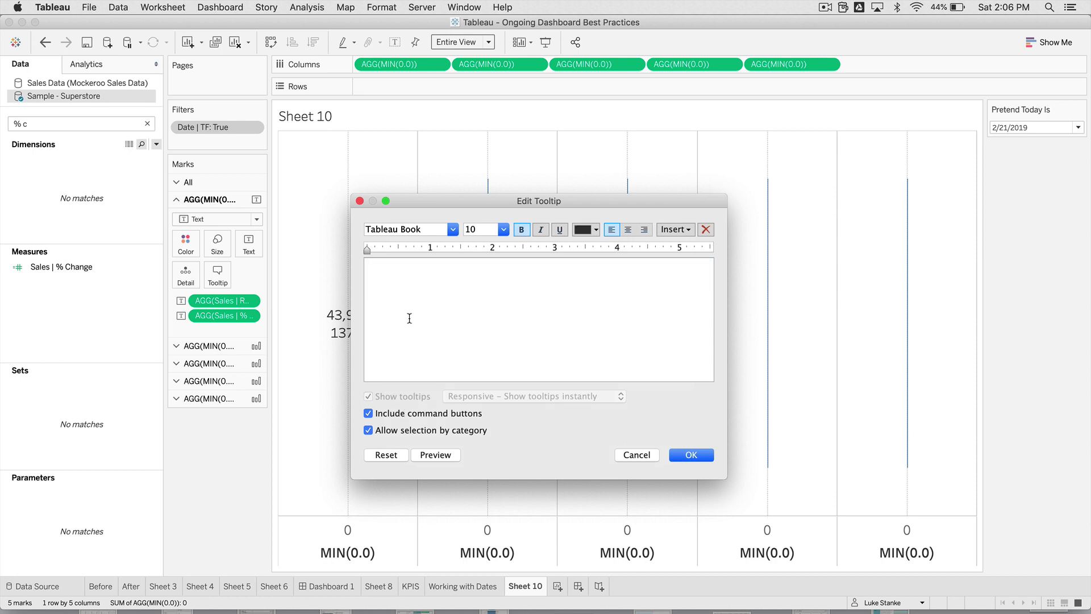
click(694, 454)
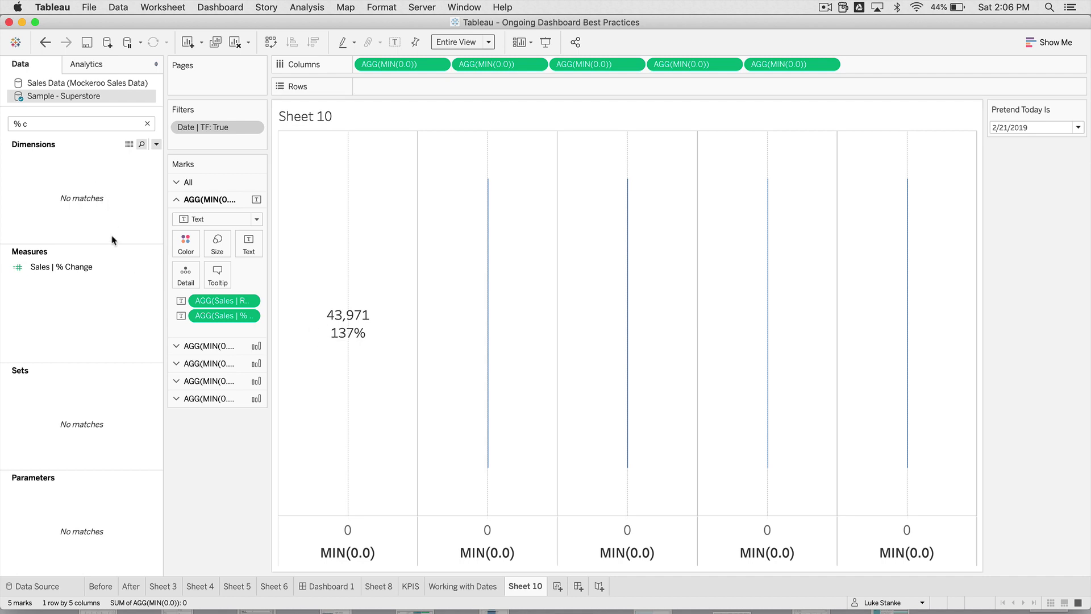
click(147, 124)
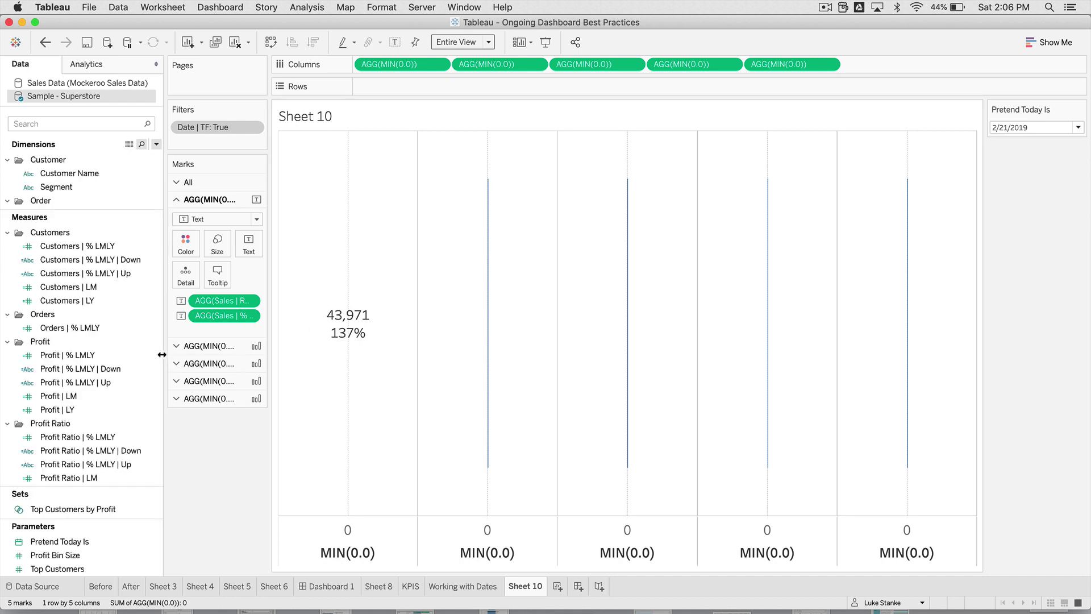
Step: Write a new calculated field: IF [Sales | % Change] > 0 THEN "↑" END
click(156, 145)
click(85, 157)
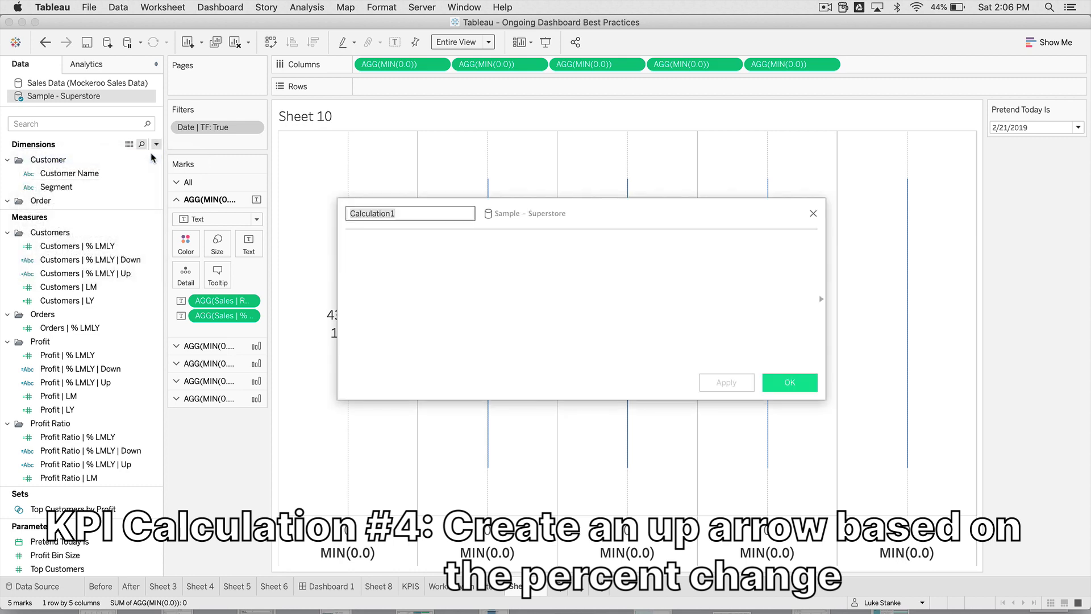
text(IF)
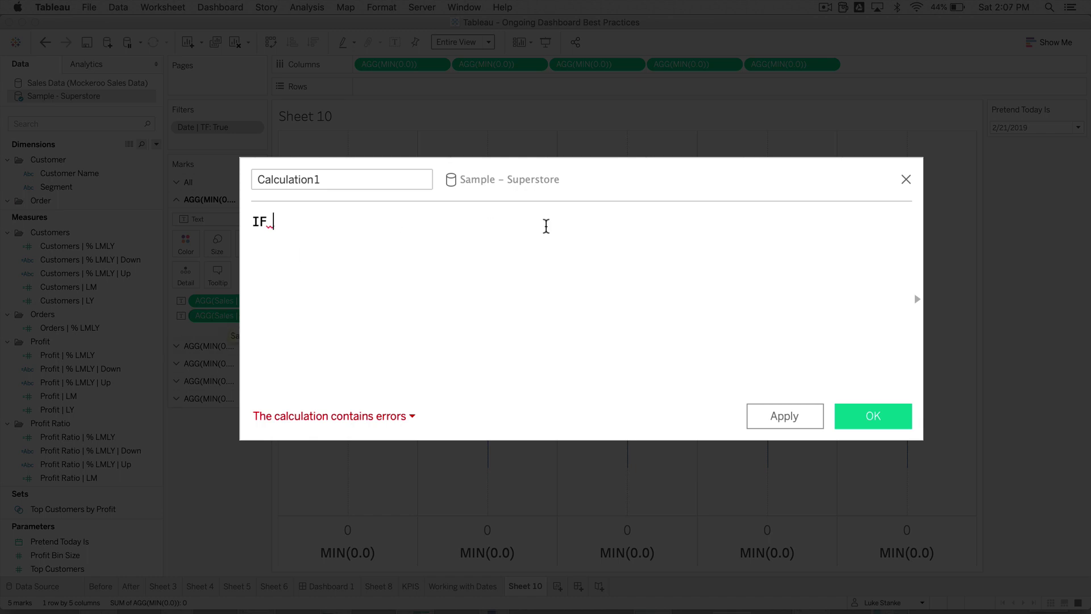
text(Sal)
key(Down)
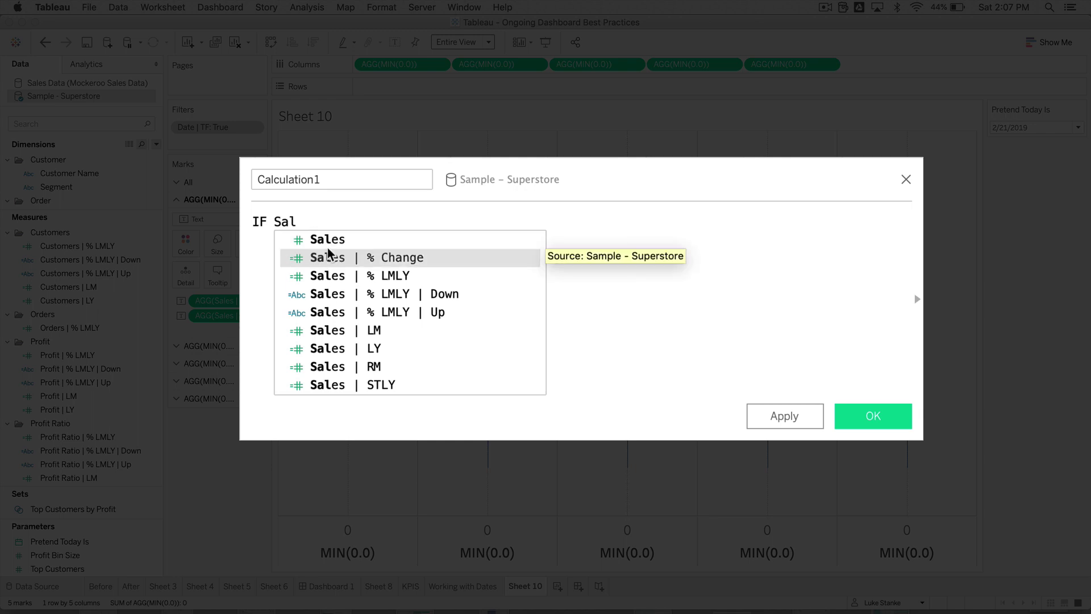
key(Down)
key(Down)
key(Up)
key(Up)
key(Return)
text(>)
text(=)
key(BackSpace)
key(BackSpace)
text(0)
key(Return)
text(THEN)
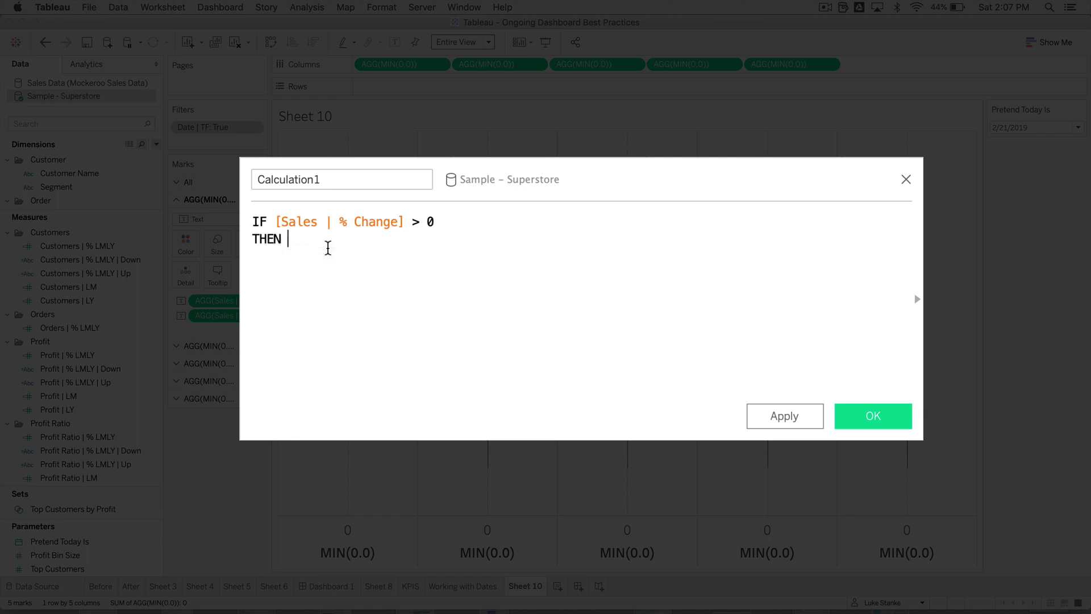
text(↑)
text(↑)
text(" )
text(END)
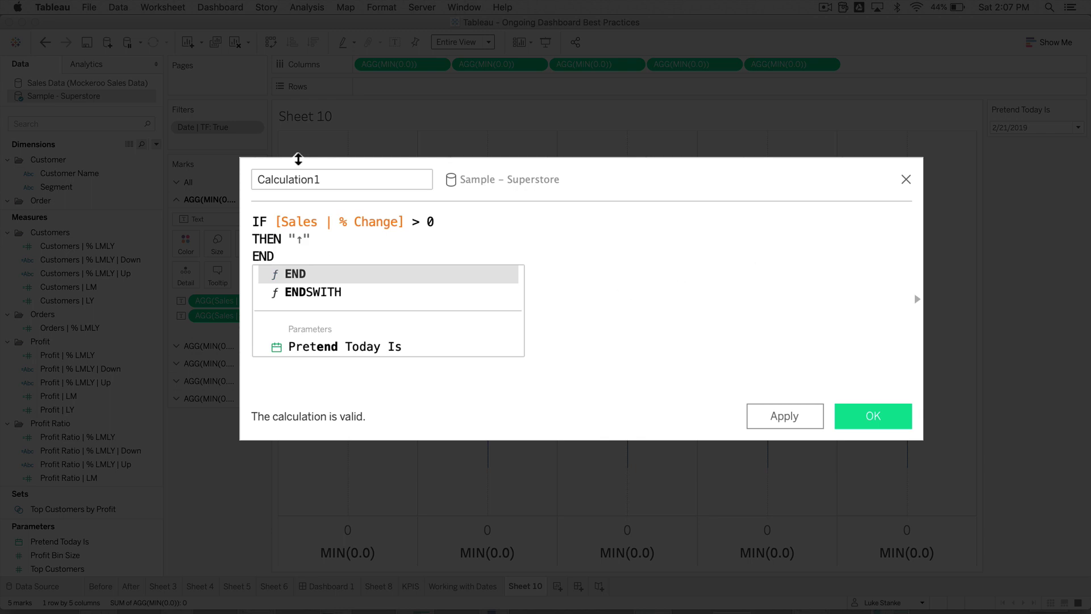
Step: Name the calculation 'Sales | % Change | Up', save it, and drag it onto the KPI Text
double_click(298, 178)
text(Sales | %)
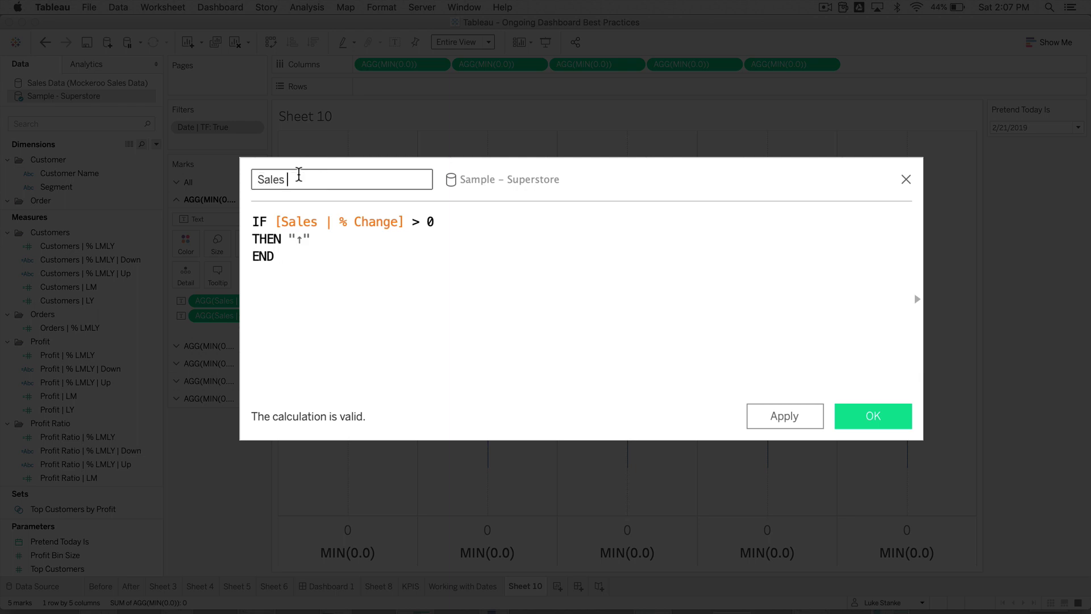
key(BackSpace)
key(BackSpace)
text(a%)
key(BackSpace)
key(BackSpace)
text(% Change | Up)
click(874, 419)
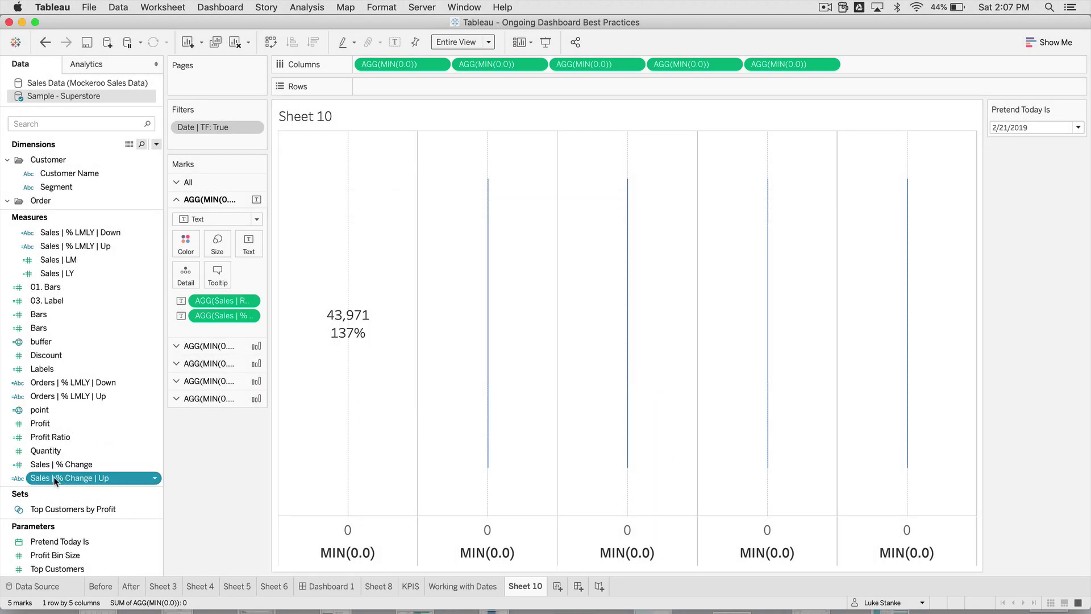
drag(55, 480, 249, 251)
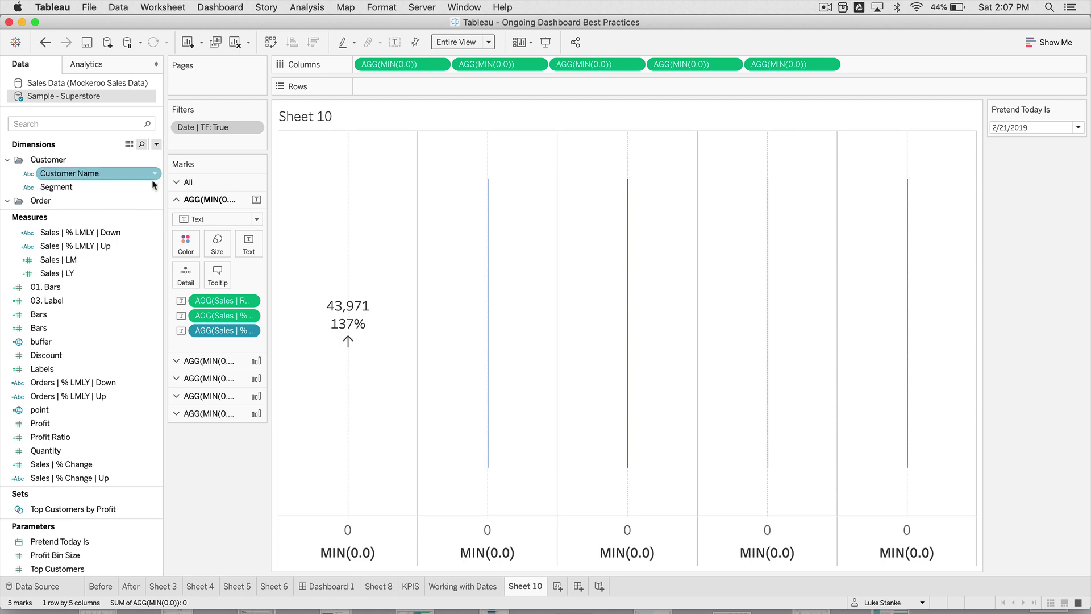
click(70, 124)
Step: Duplicate the Sales | % Change | Up calculation and rename the copy 'Sales | % Change | Down'
text(%)
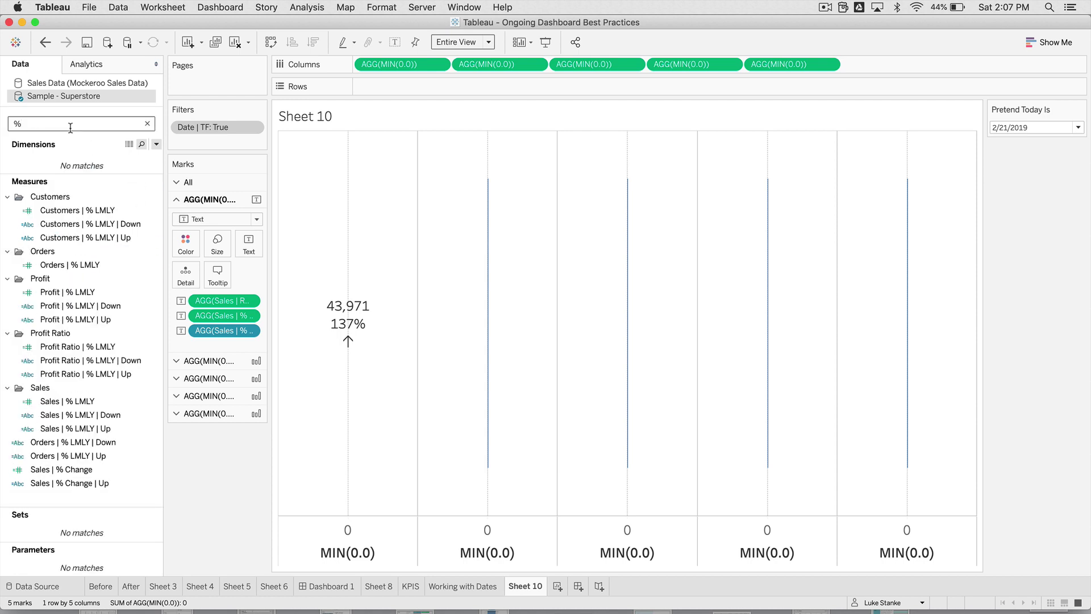
text( ch)
click(82, 277)
right_click(81, 278)
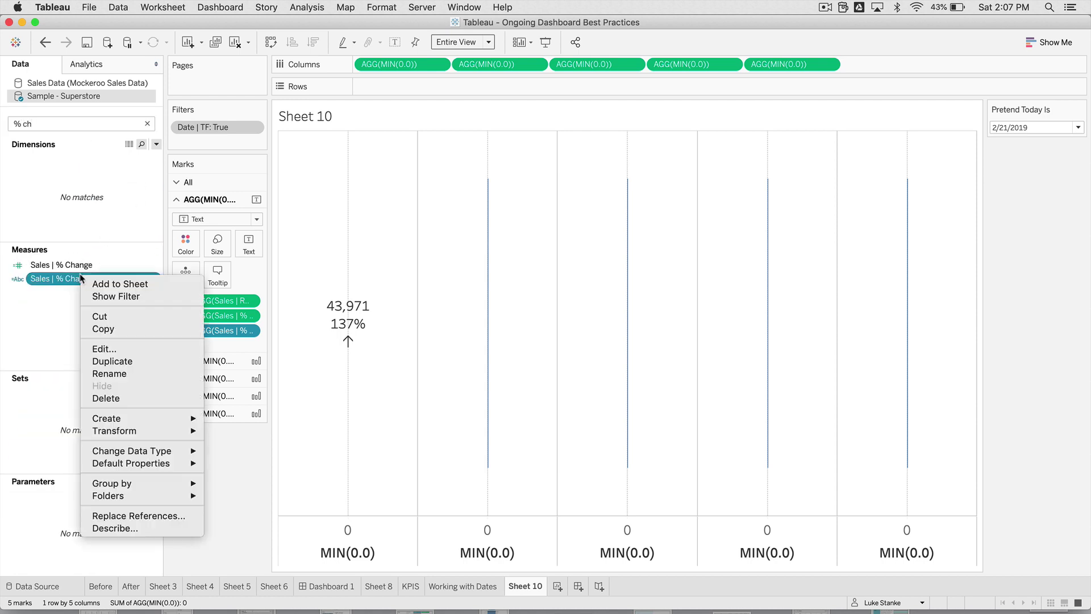
click(136, 362)
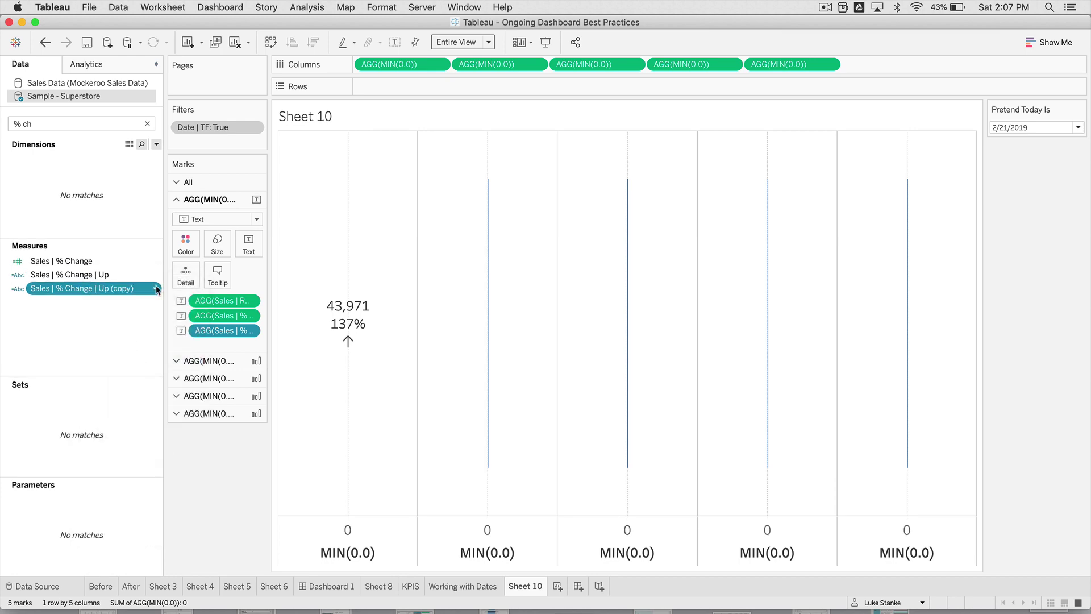
click(158, 290)
click(170, 364)
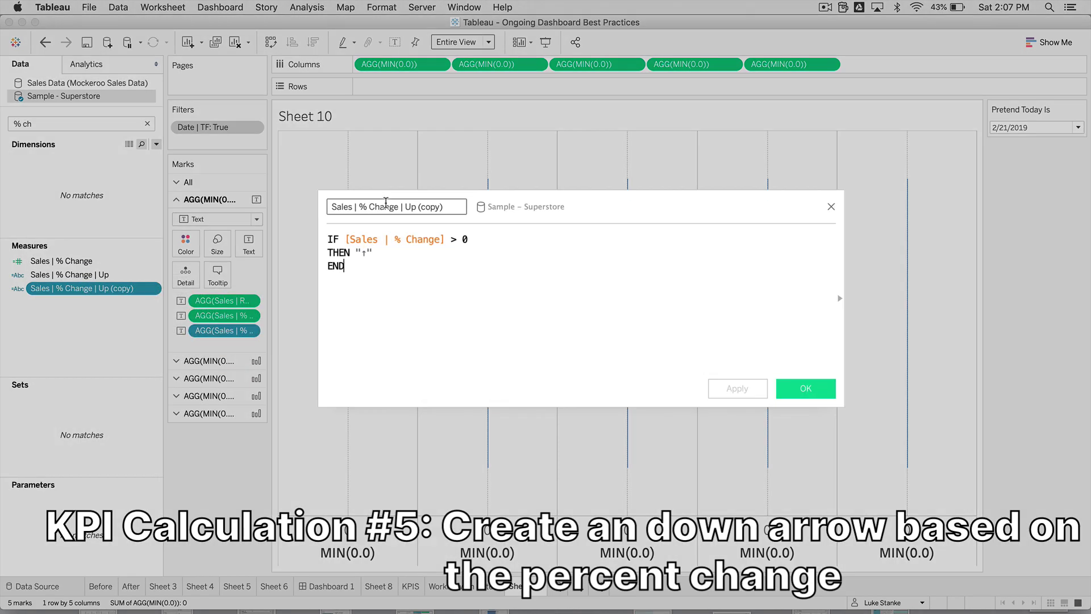
key(shift+Left)
key(shift+Left)
key(shift+Left)
key(shift+Left)
key(shift+Left)
key(shift+Left)
key(shift+Left)
key(BackSpace)
key(alt+BackSpace)
text(a)
key(BackSpace)
text(Down)
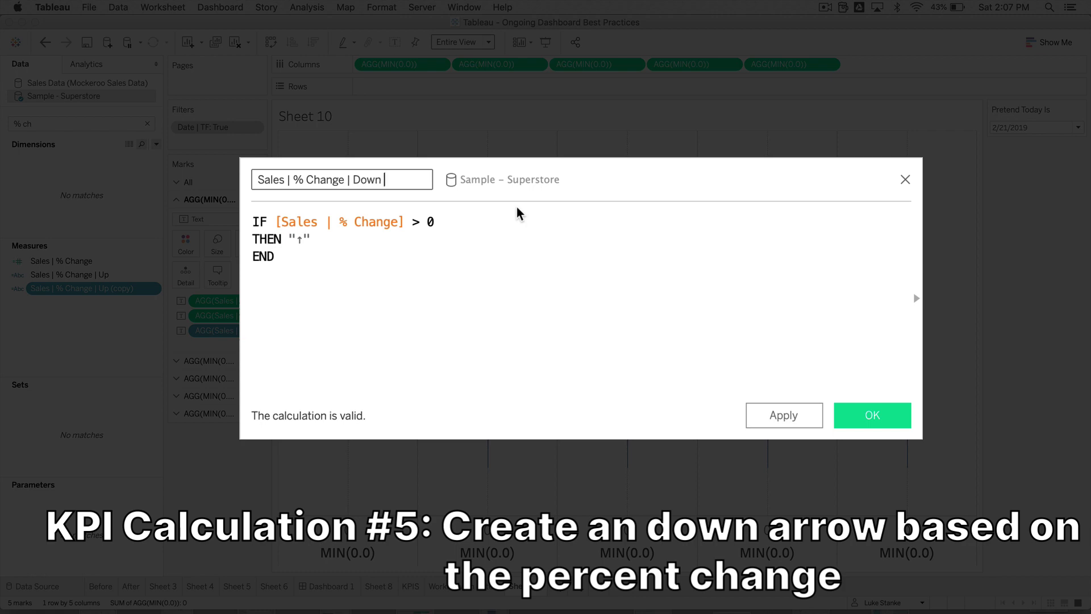
Step: Change the copy's formula to IF [Sales | % Change] < 0 THEN "↓" END and save it
click(419, 222)
key(BackSpace)
text(<=)
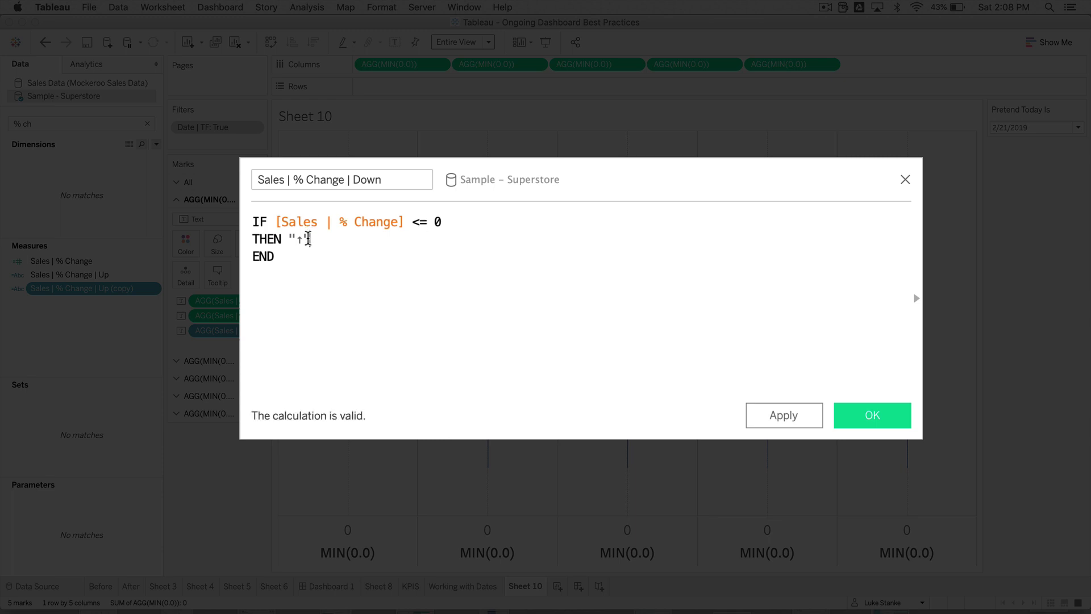
click(308, 238)
key(BackSpace)
text(↓)
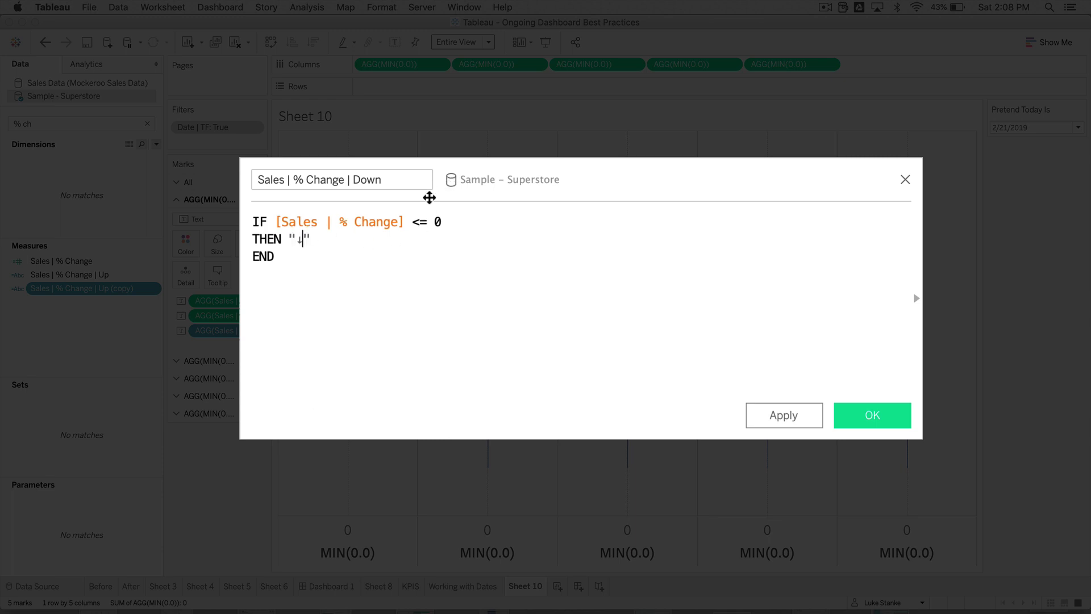
click(424, 218)
key(BackSpace)
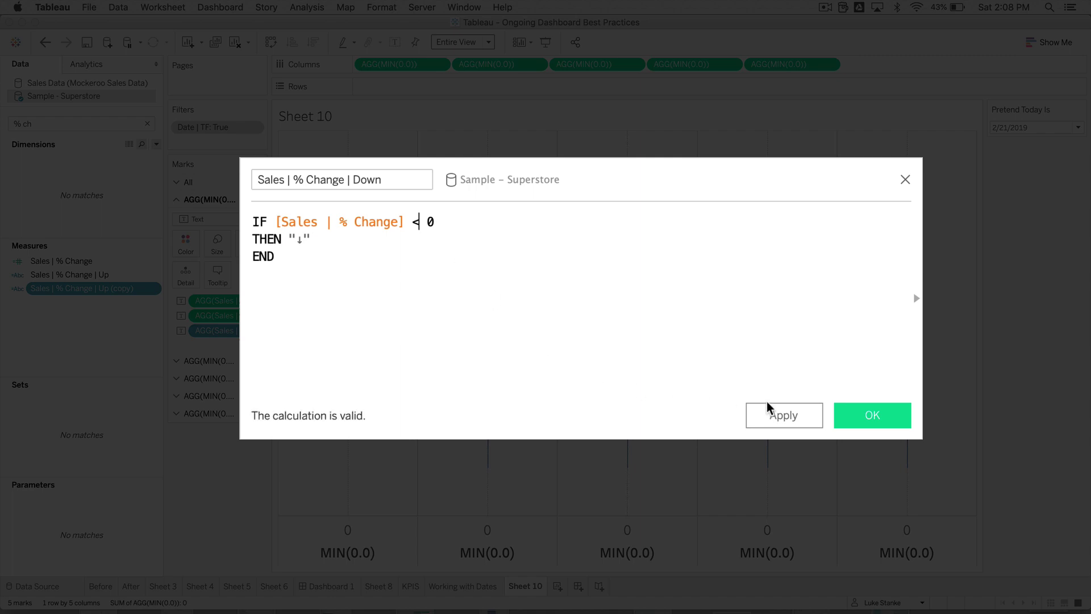
click(847, 423)
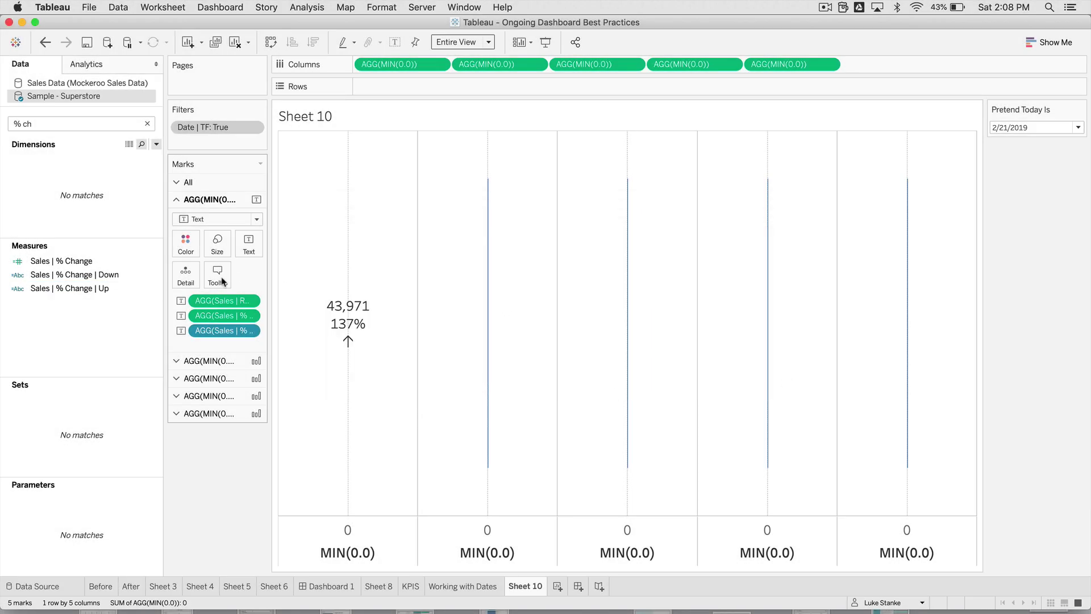
Step: Drag Sales | % Change | Down onto the Marks card's Text so it joins the KPI label
drag(102, 275, 274, 251)
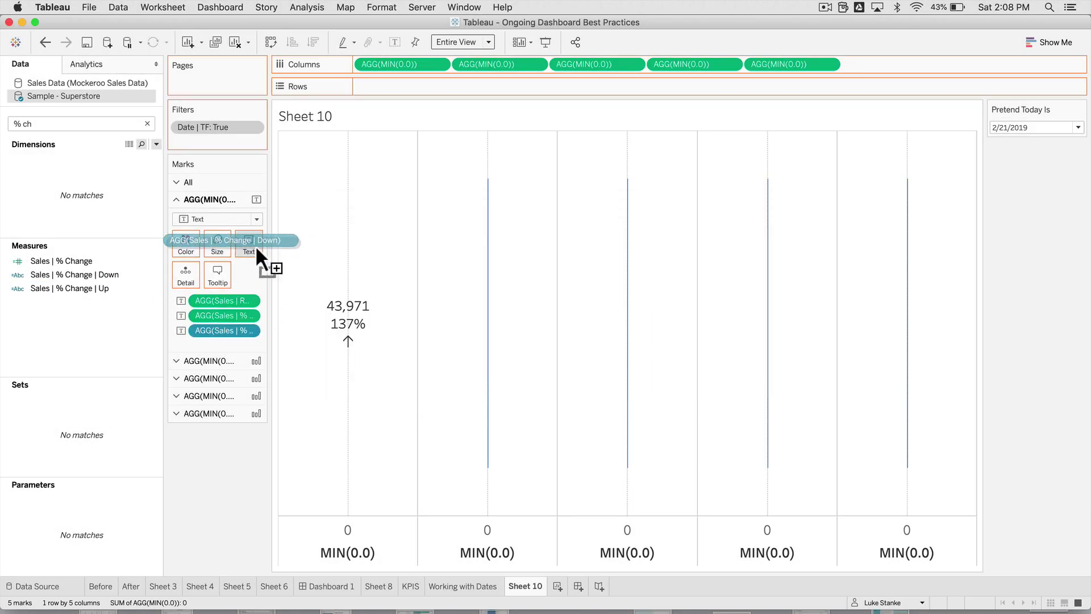
drag(256, 249, 257, 249)
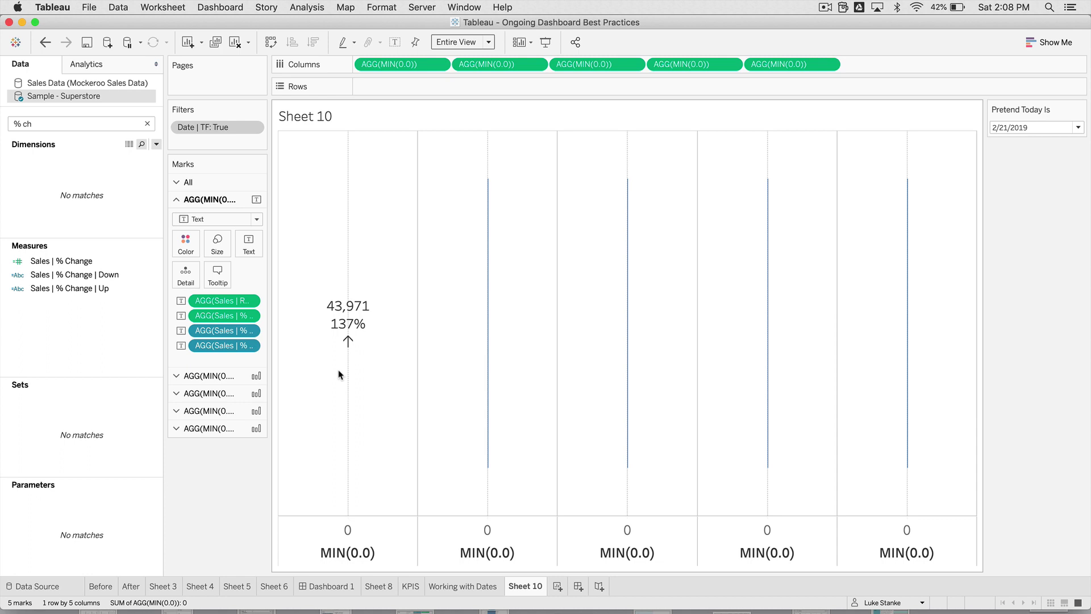
click(248, 247)
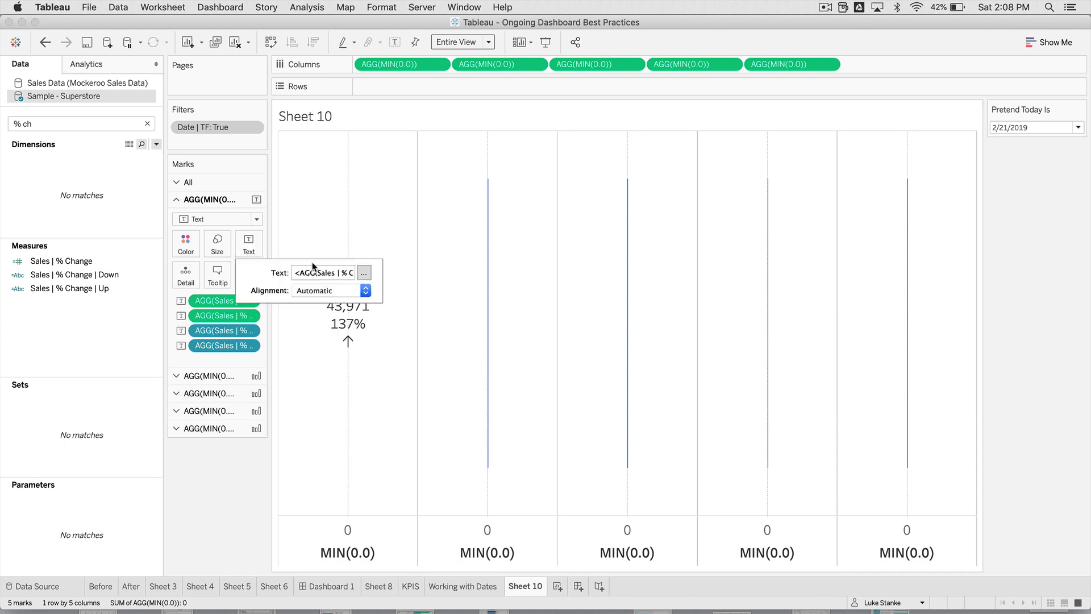
Step: Clear the label and replace it with a SALES heading at font size 10
click(365, 276)
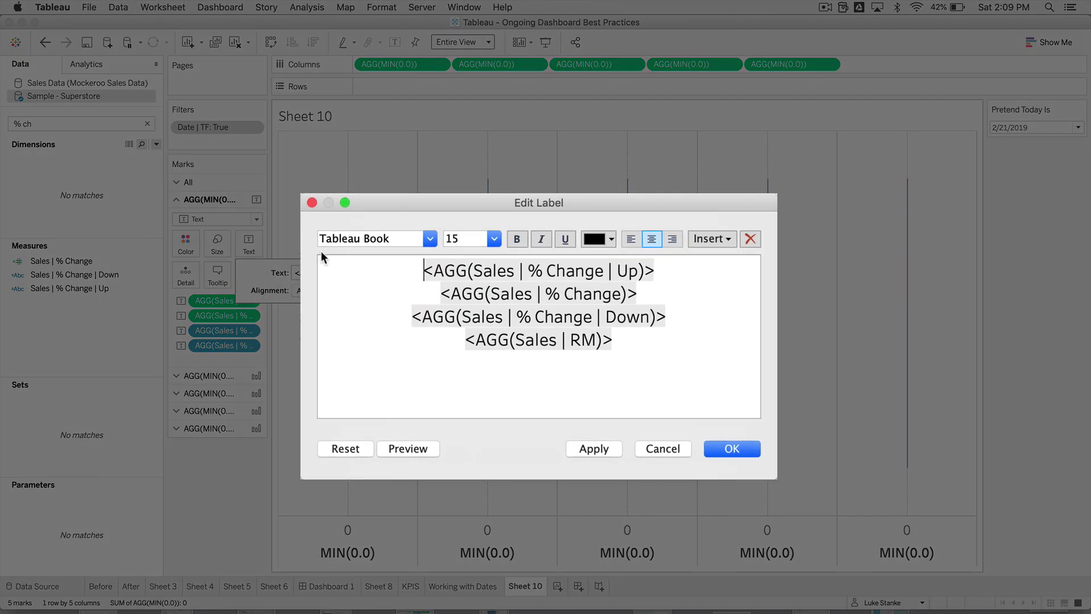
key(super+a)
key(BackSpace)
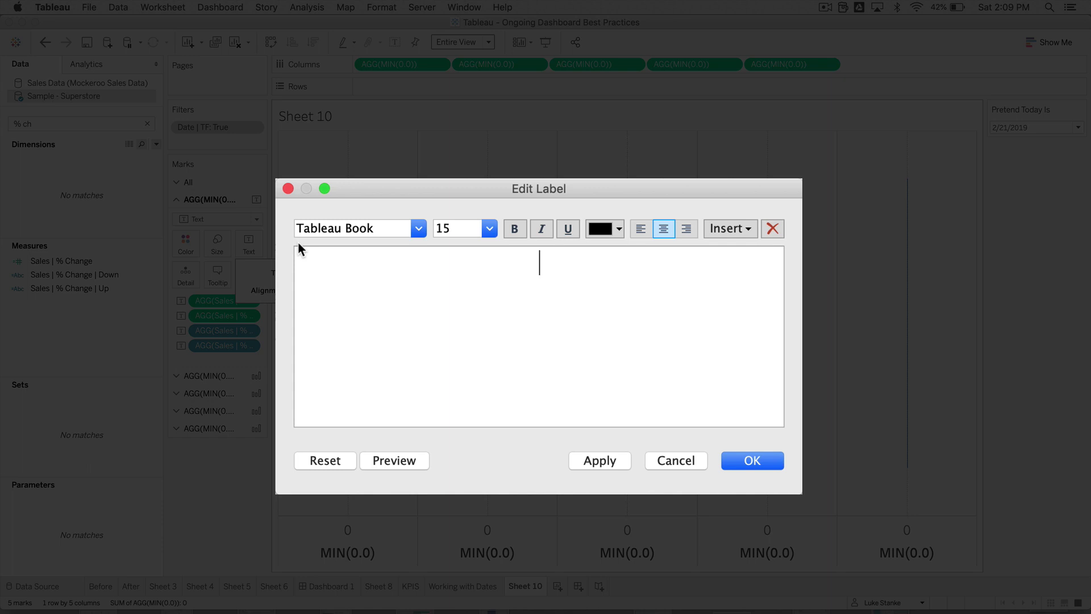
double_click(458, 229)
text(12)
click(496, 250)
text(Sales)
key(super+a)
text(SALES)
key(super+a)
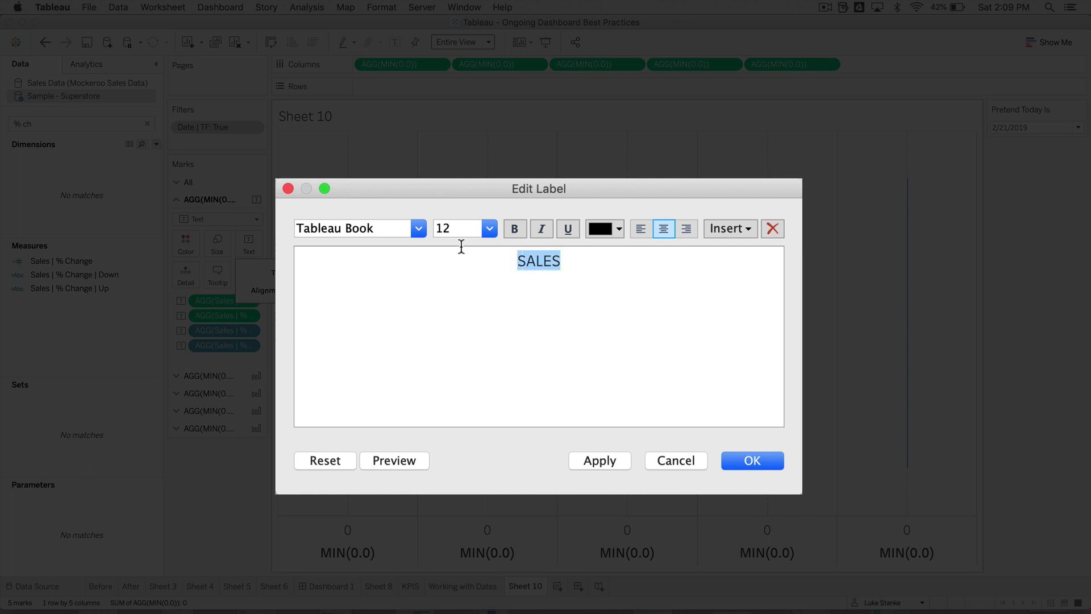
text(10)
key(Return)
click(586, 279)
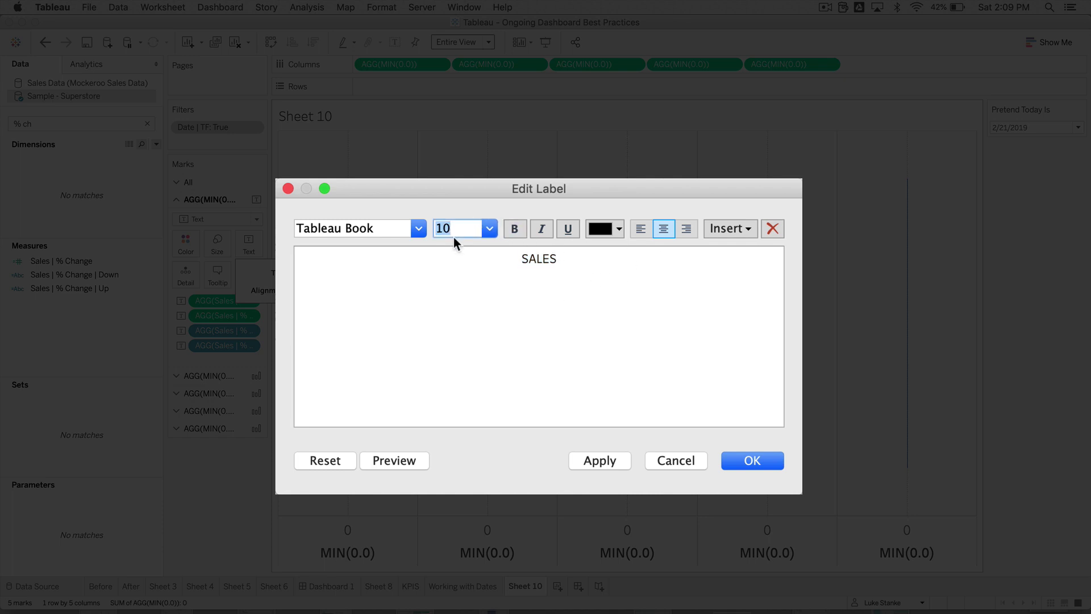
key(Return)
Step: Insert the Sales | RM value on the next line in 24 pt Tableau Bold
click(364, 232)
text(Tableau Bo)
key(Return)
click(728, 229)
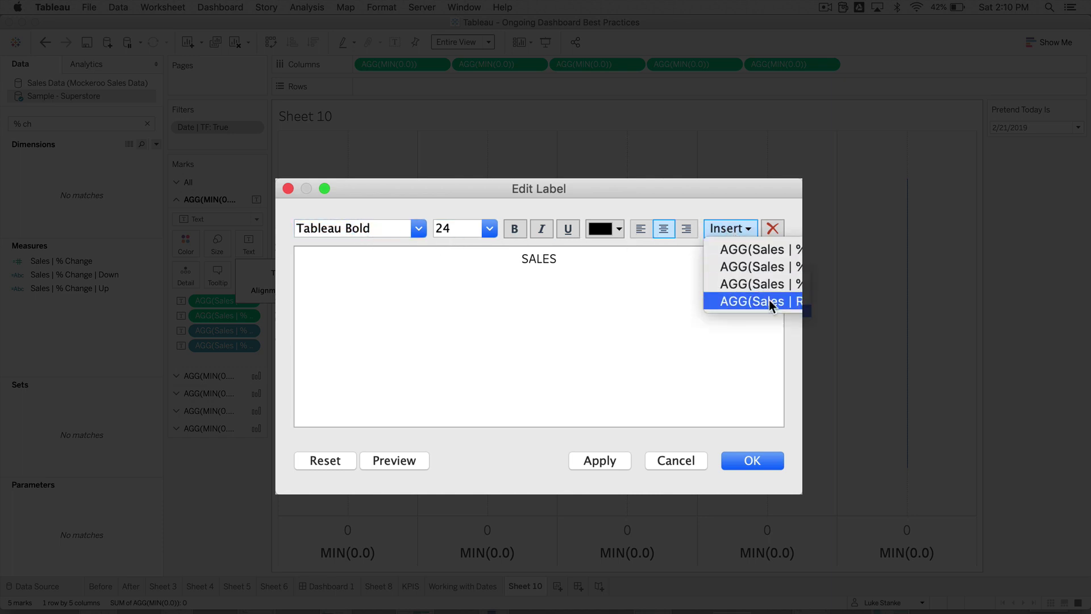
click(791, 301)
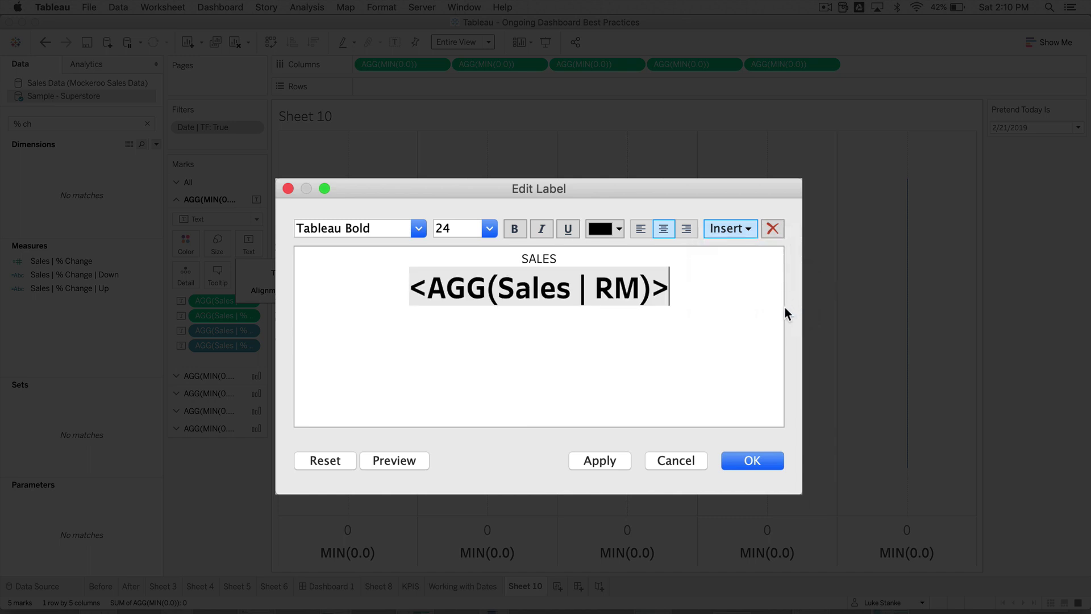
Step: Start a new line below the value in Tableau Regular, size 10
key(Return)
double_click(466, 224)
text(10)
triple_click(322, 228)
text(Tableau Regular)
key(Return)
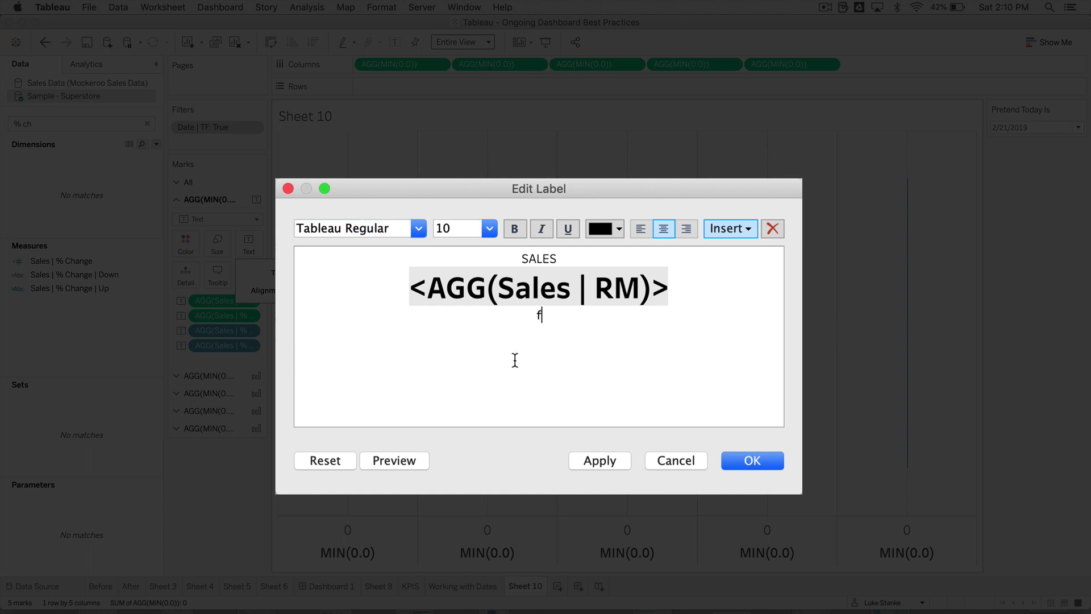
click(512, 323)
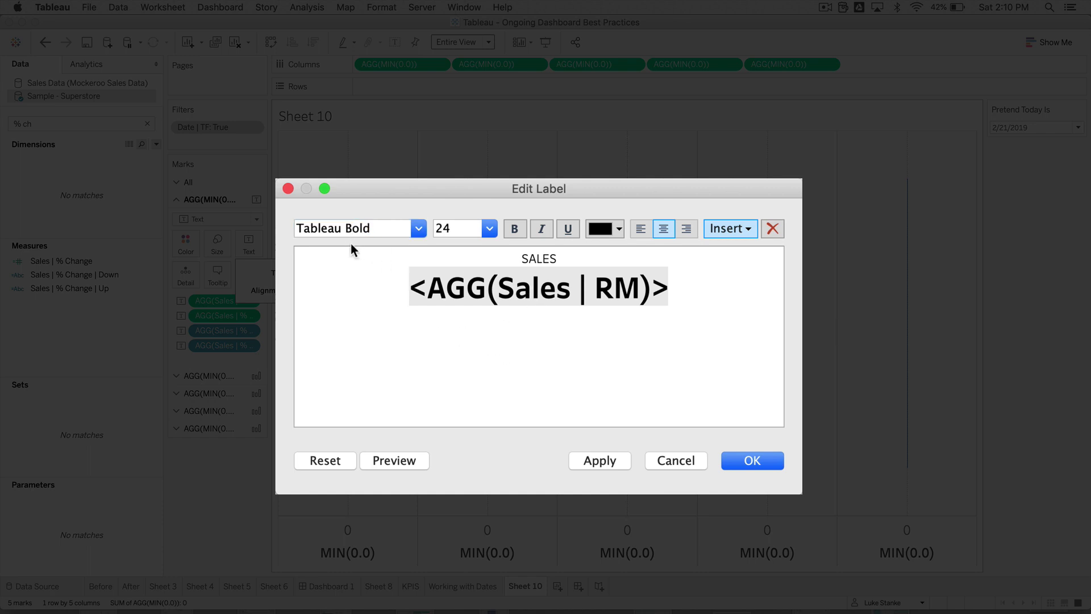
triple_click(363, 228)
text(R)
triple_click(363, 227)
text(Ta)
key(Right)
key(BackSpace)
key(BackSpace)
key(BackSpace)
key(BackSpace)
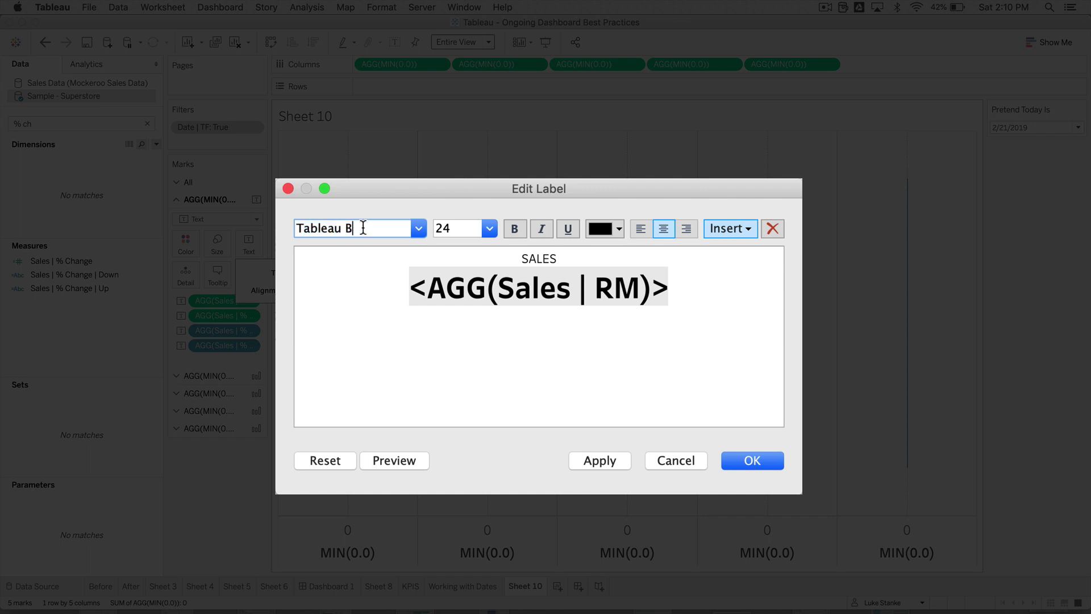
text(Regular)
key(Return)
triple_click(438, 229)
text(10)
key(Return)
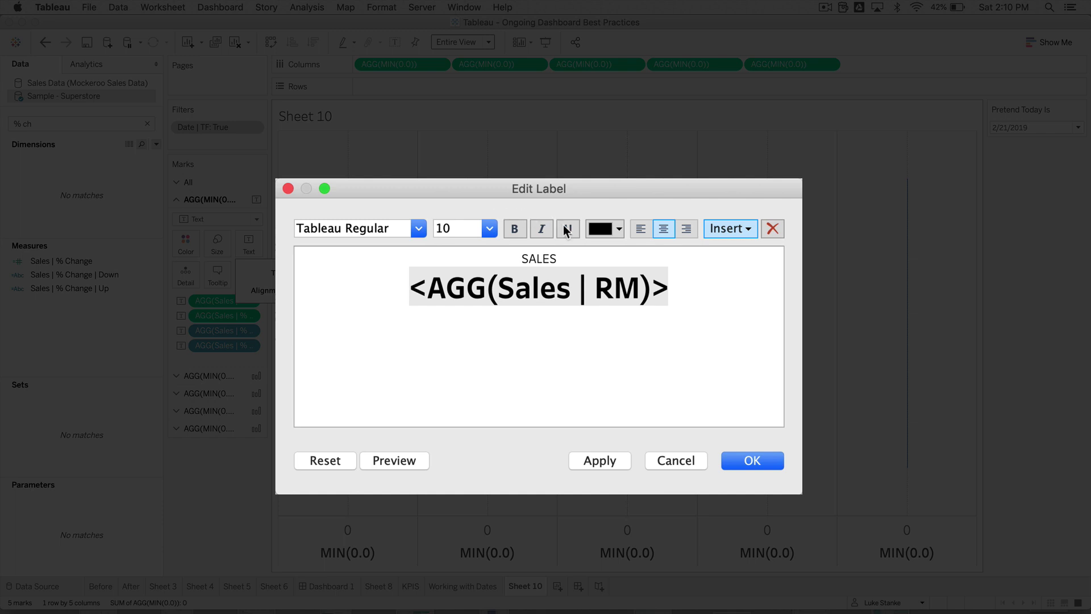
Step: Add a grey 'LY:' line followed by the % Change Up, Down, and % Change fields
click(604, 230)
click(600, 316)
text(LY:)
click(728, 234)
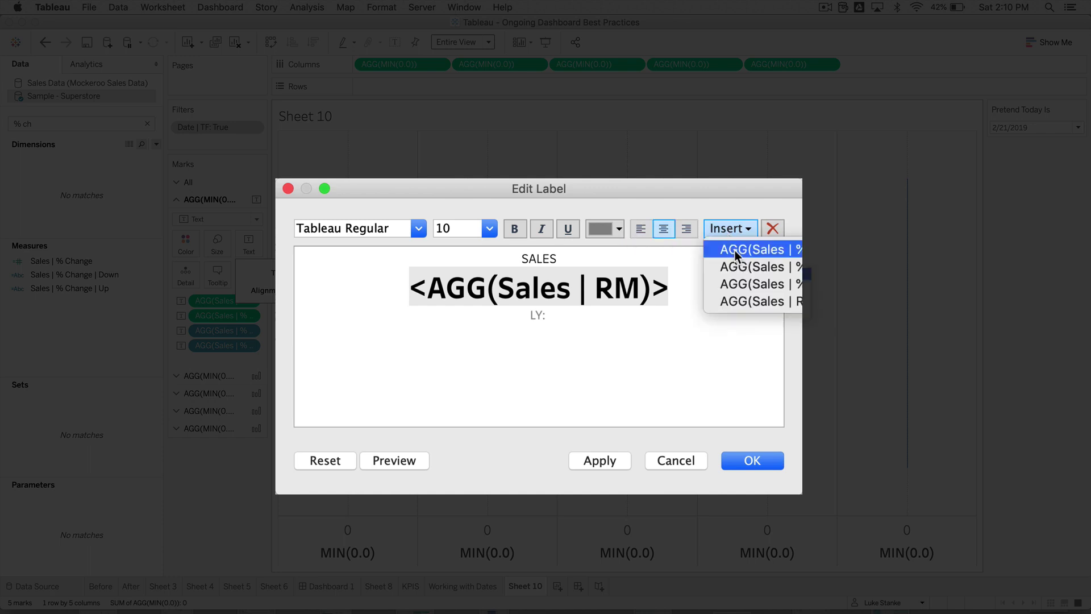
click(739, 262)
click(725, 226)
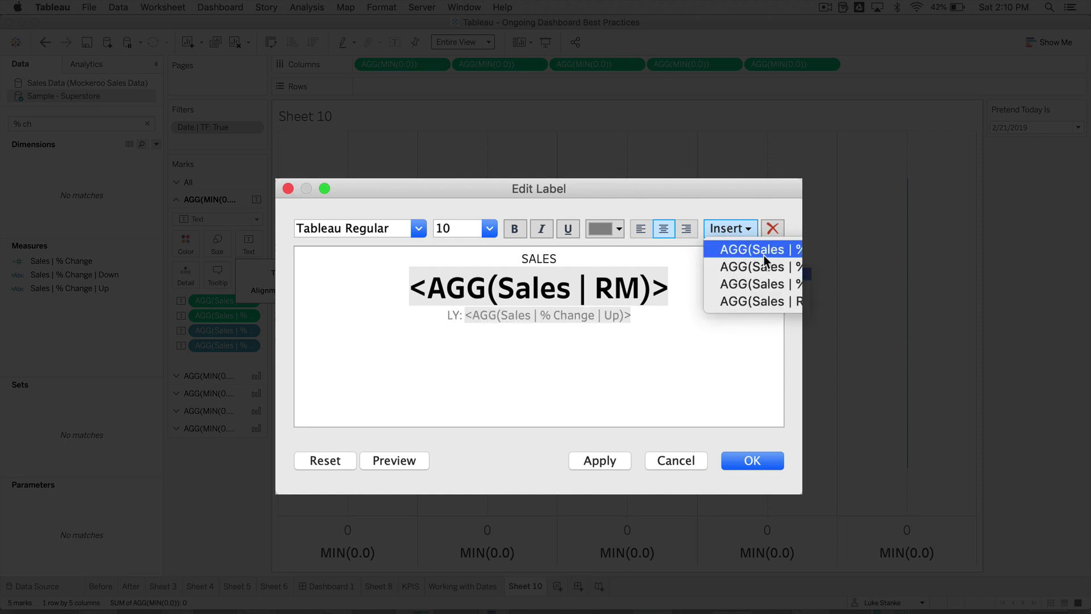
click(764, 255)
click(732, 236)
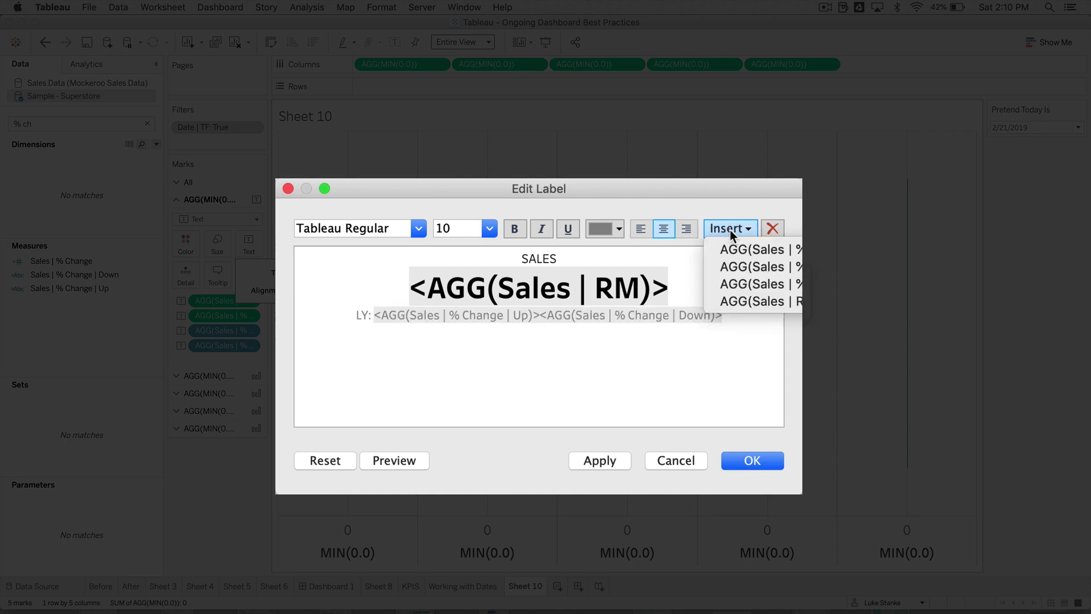
click(748, 283)
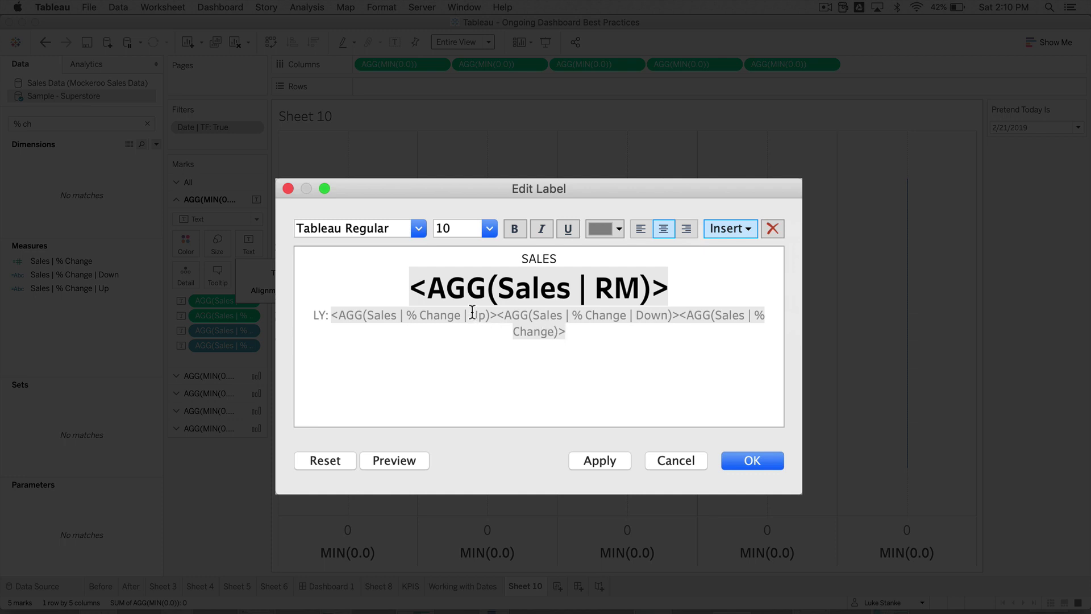
Step: Colour the Up arrow field blue and the Down arrow field red
double_click(384, 315)
drag(384, 315, 333, 318)
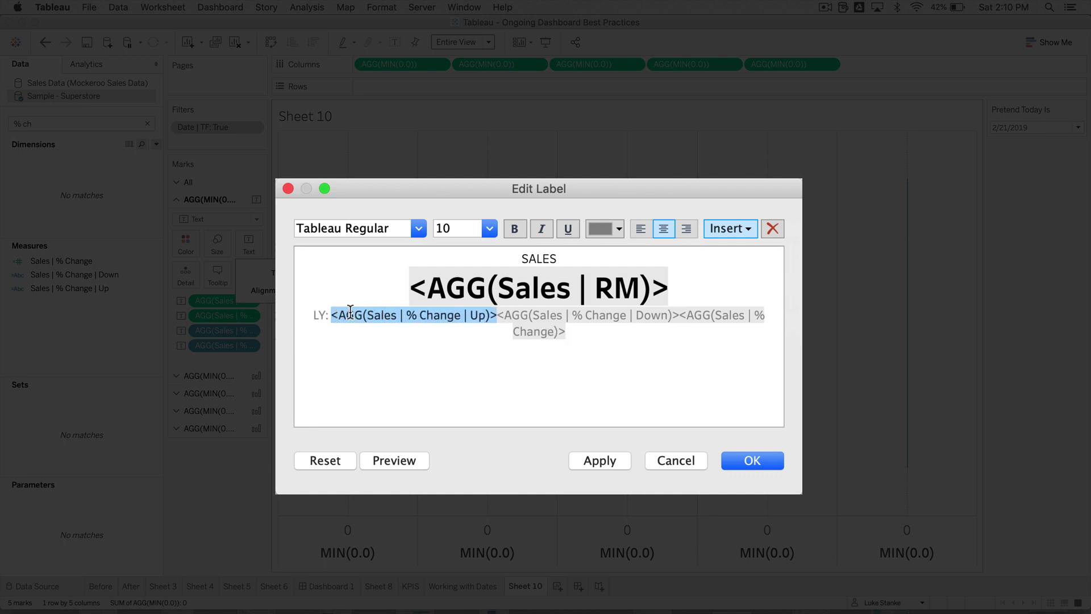
click(611, 232)
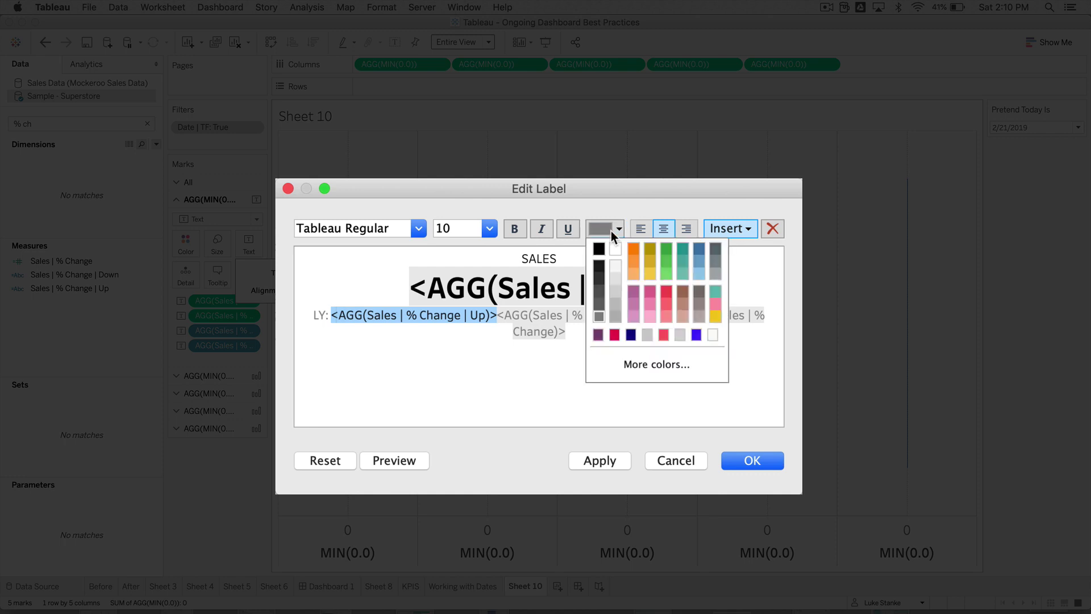
click(695, 250)
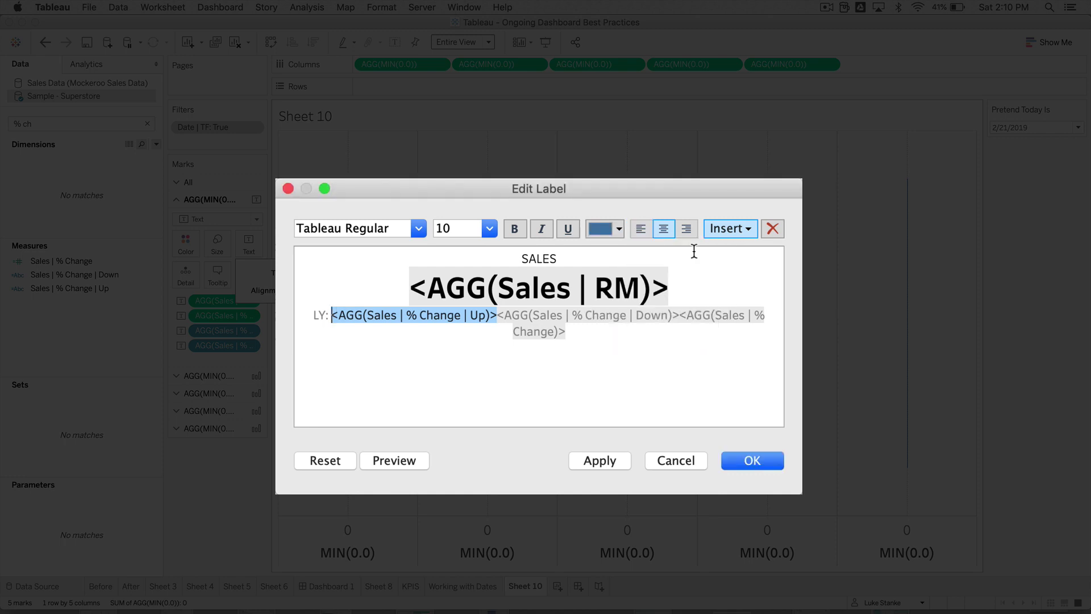
double_click(503, 318)
drag(501, 318, 678, 312)
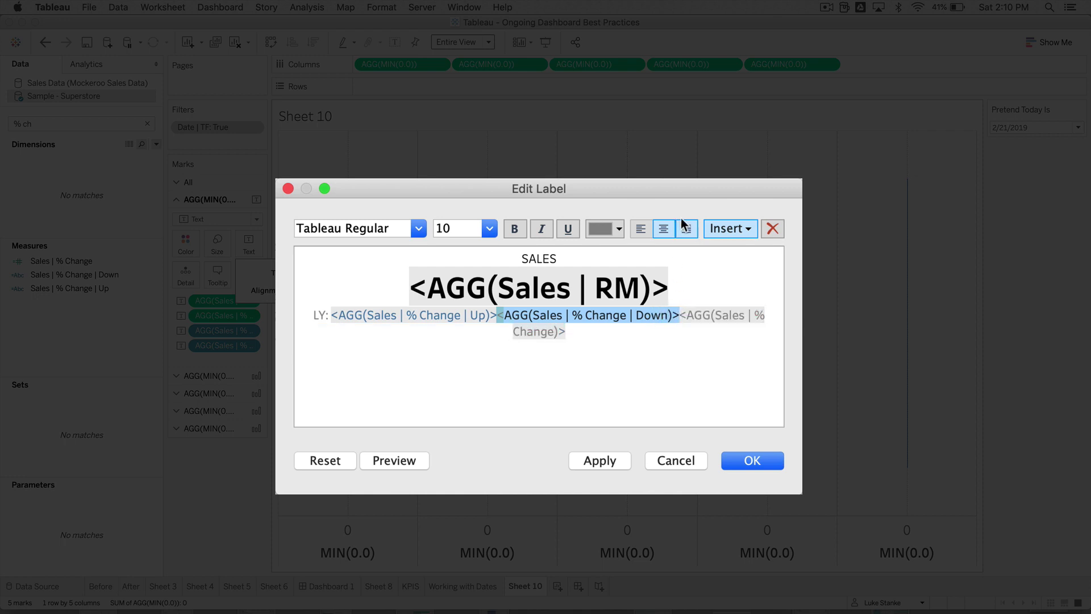
click(613, 230)
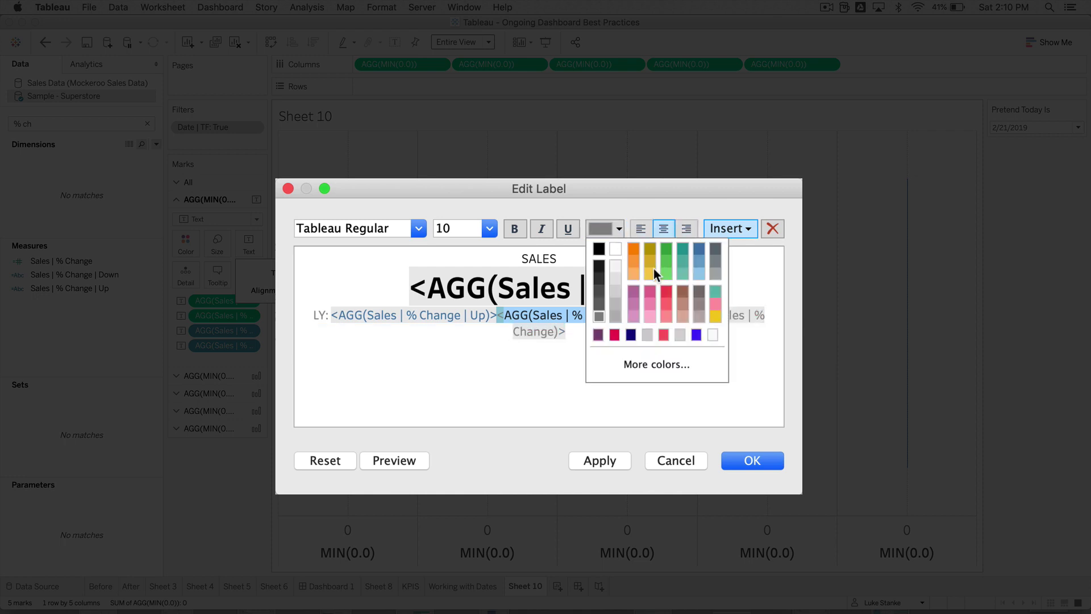
click(667, 291)
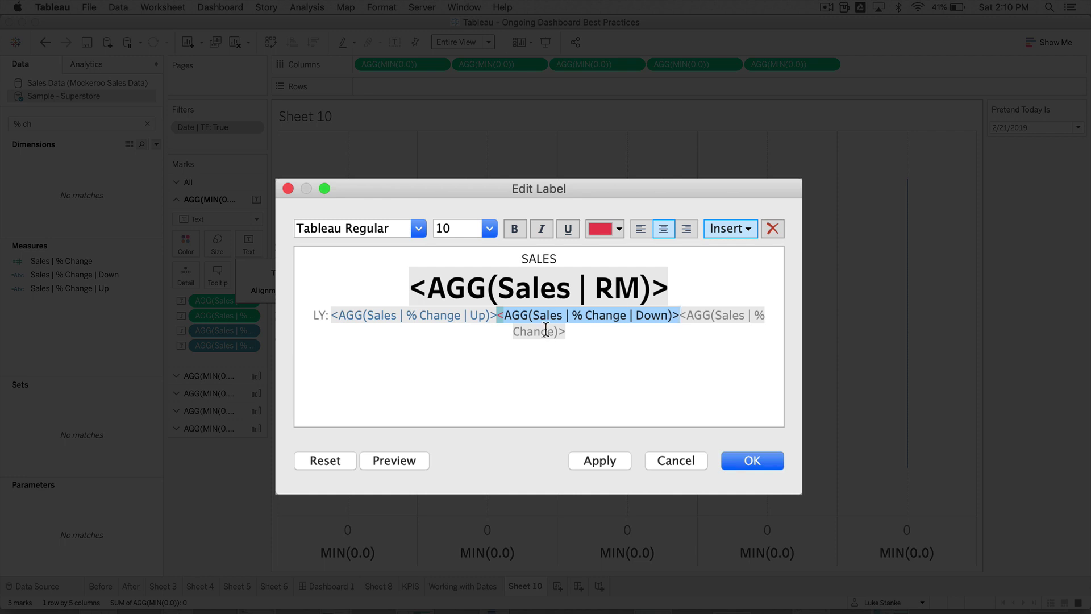
click(546, 329)
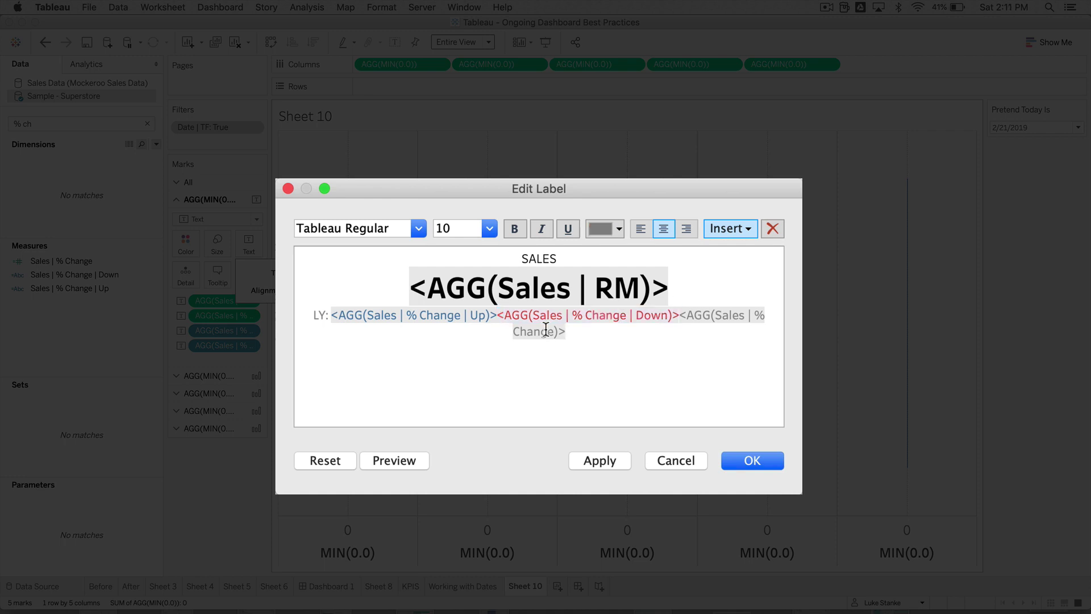
Step: Apply the label, then set Pretend Today Is to 3/2/2019 so the card reads 20,301, LY ↓12%
click(759, 463)
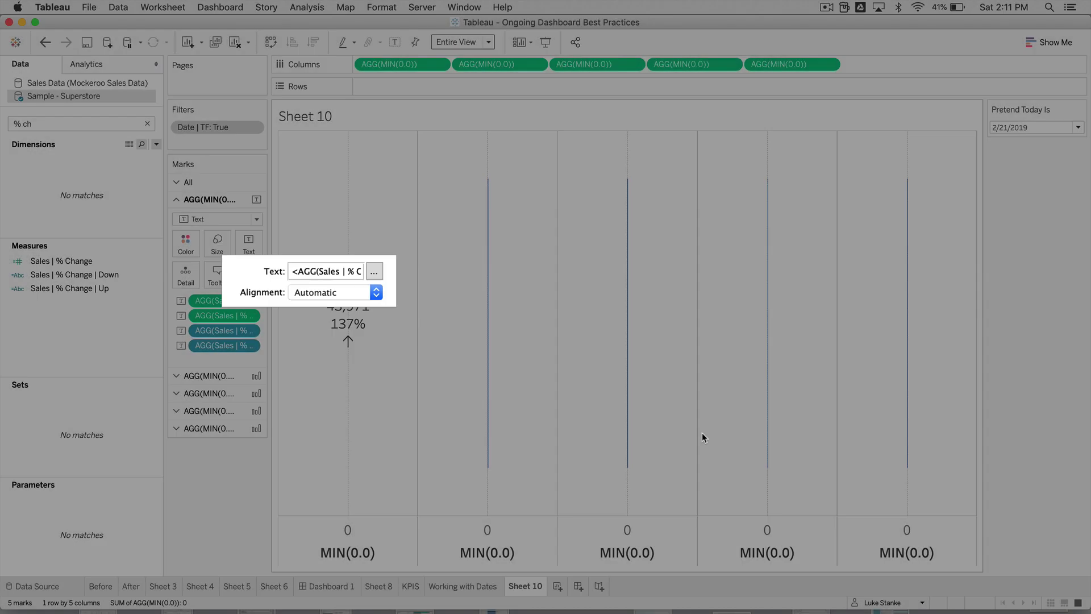
click(388, 453)
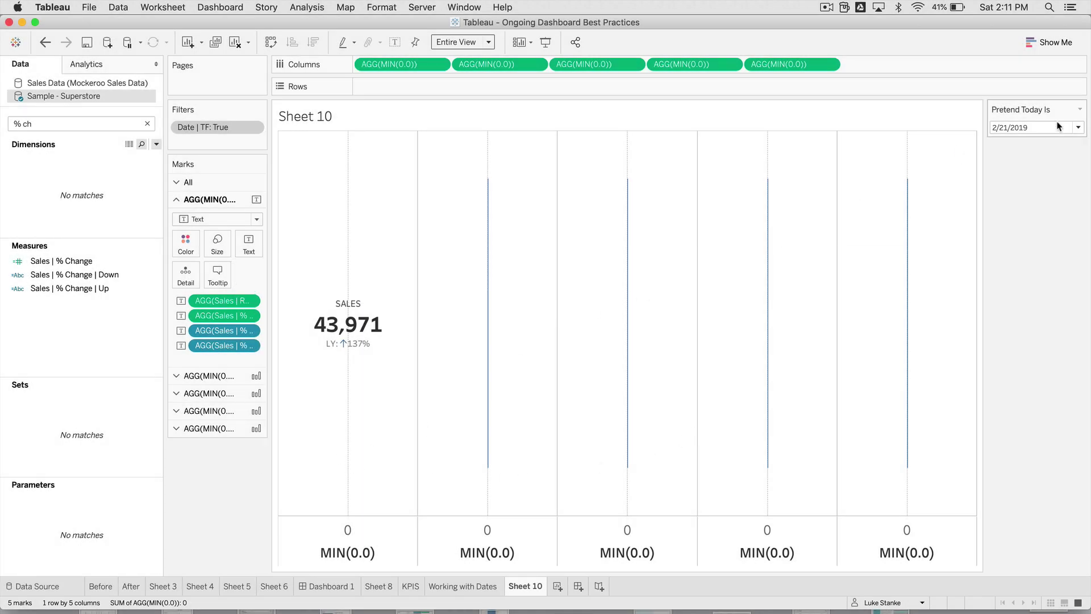
click(1078, 127)
click(1026, 253)
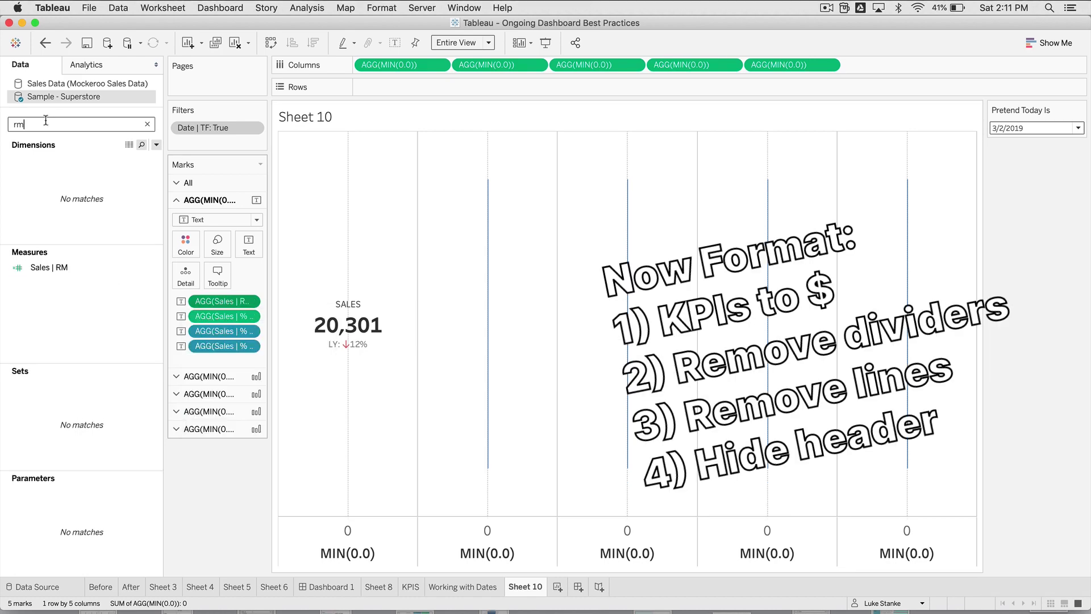
Step: Format Sales | RM as currency ($20,301) and set column dividers and axis ticks to None
right_click(49, 268)
click(307, 494)
right_click(401, 407)
click(432, 545)
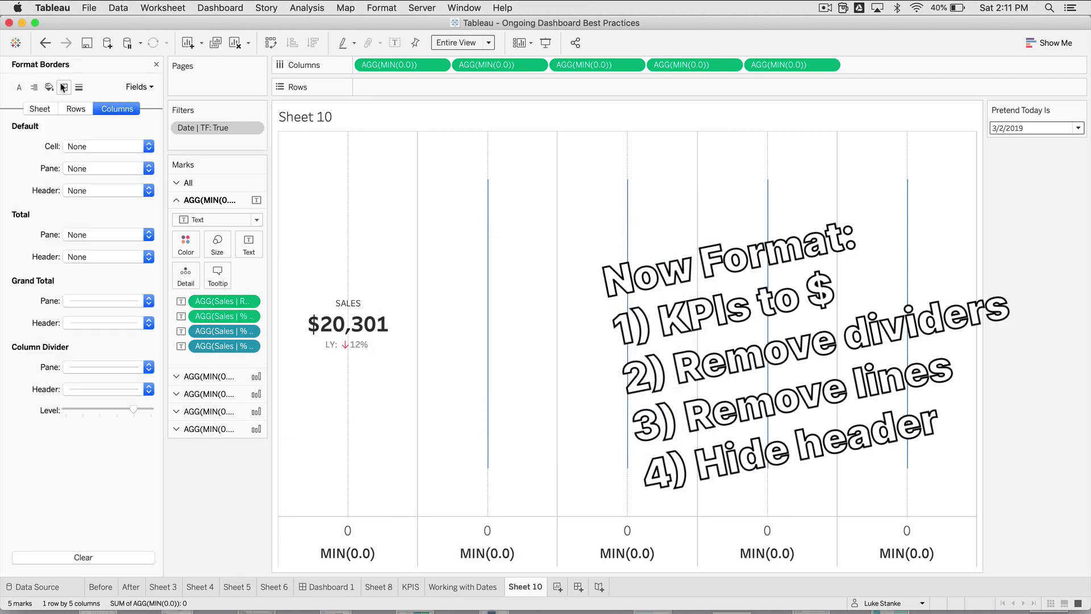
click(108, 366)
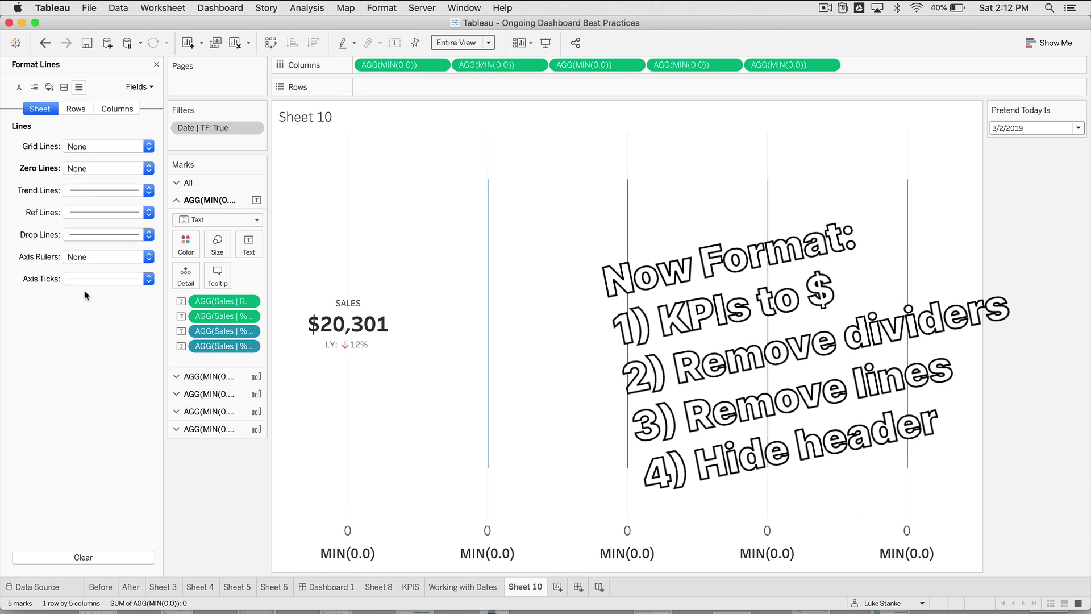
click(105, 278)
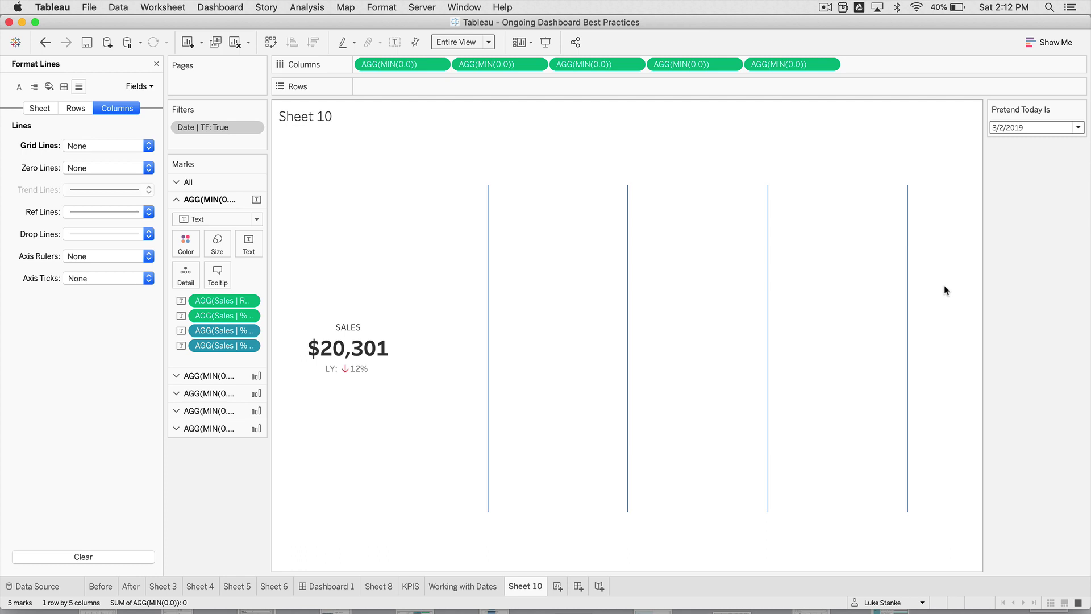
click(1015, 128)
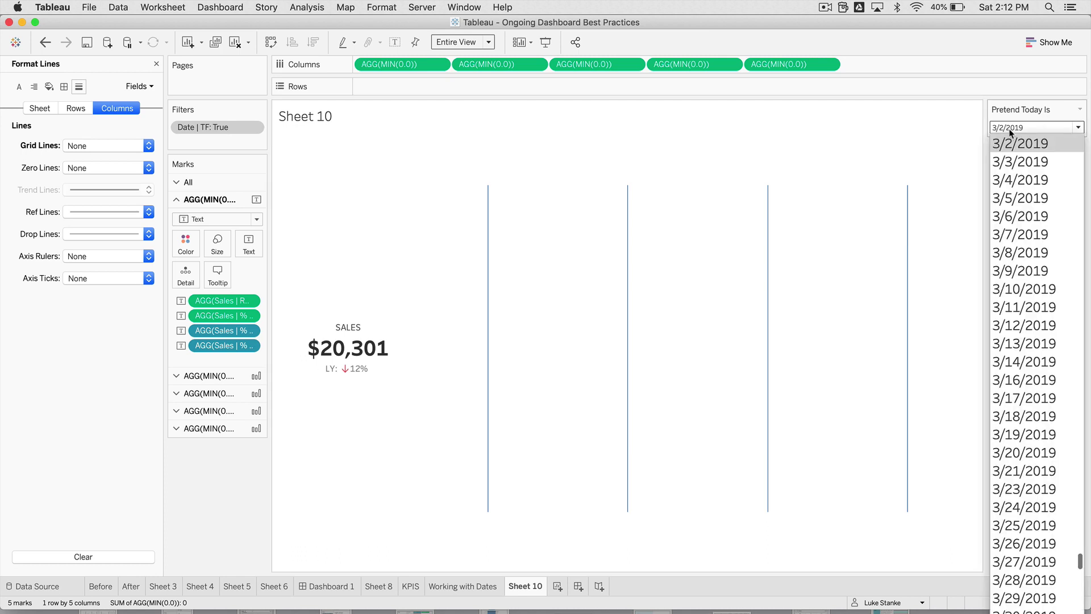
scroll(1017, 196, up, 3)
click(1016, 198)
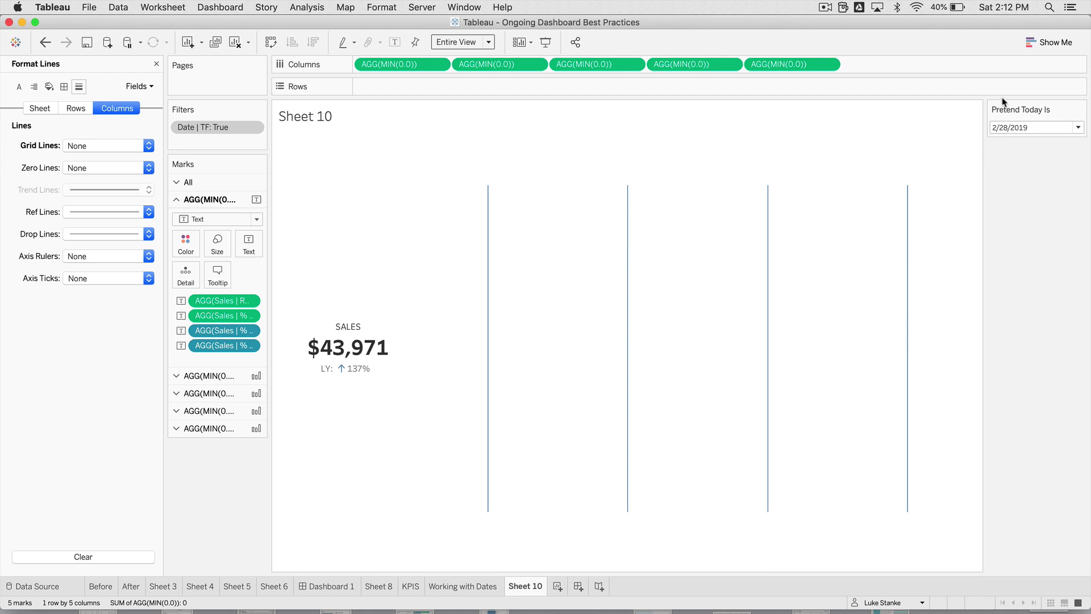
click(1037, 128)
scroll(1011, 170, up, 2)
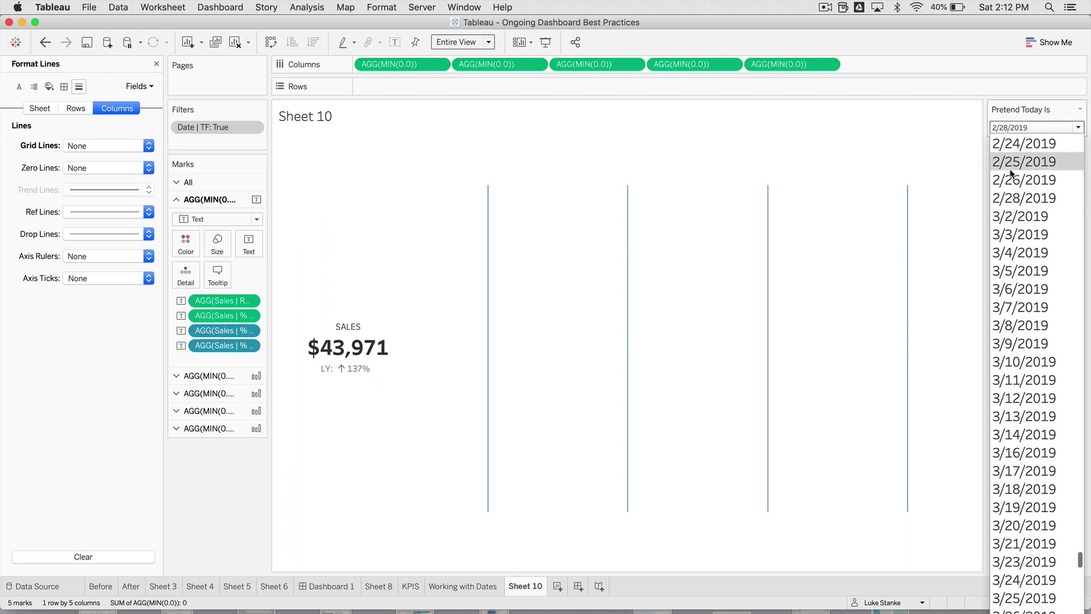
click(1015, 180)
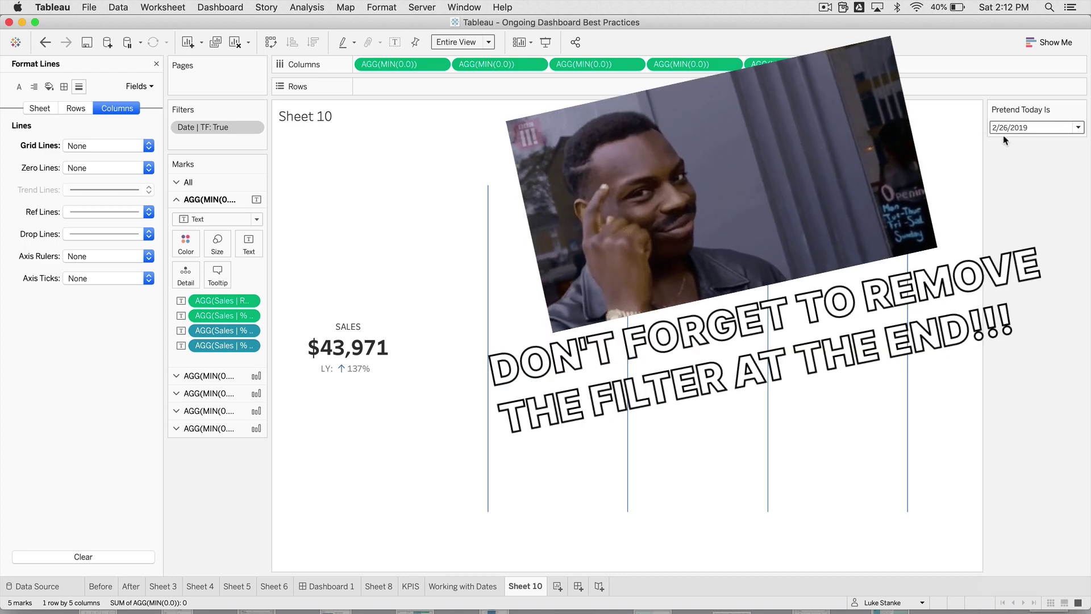
click(1004, 133)
click(1004, 179)
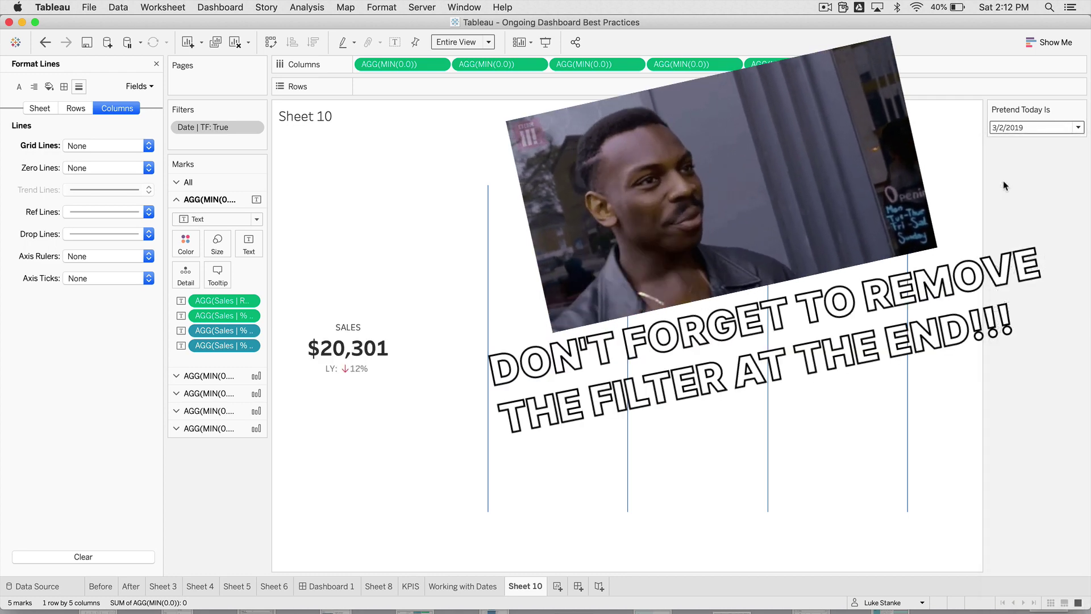